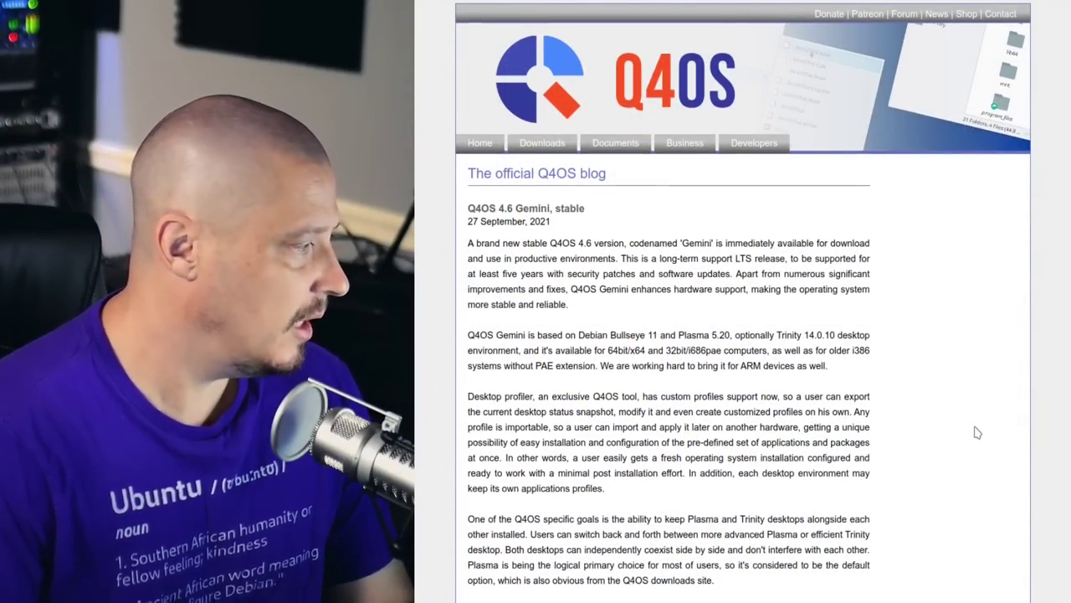
# Scroll through the Q4OS 4.6 Gemini stable release post, briefly highlighting the LTS text.
pyautogui.scroll(-1, 842, 419)
pyautogui.moveTo(660, 193); pyautogui.dragTo(786, 192)
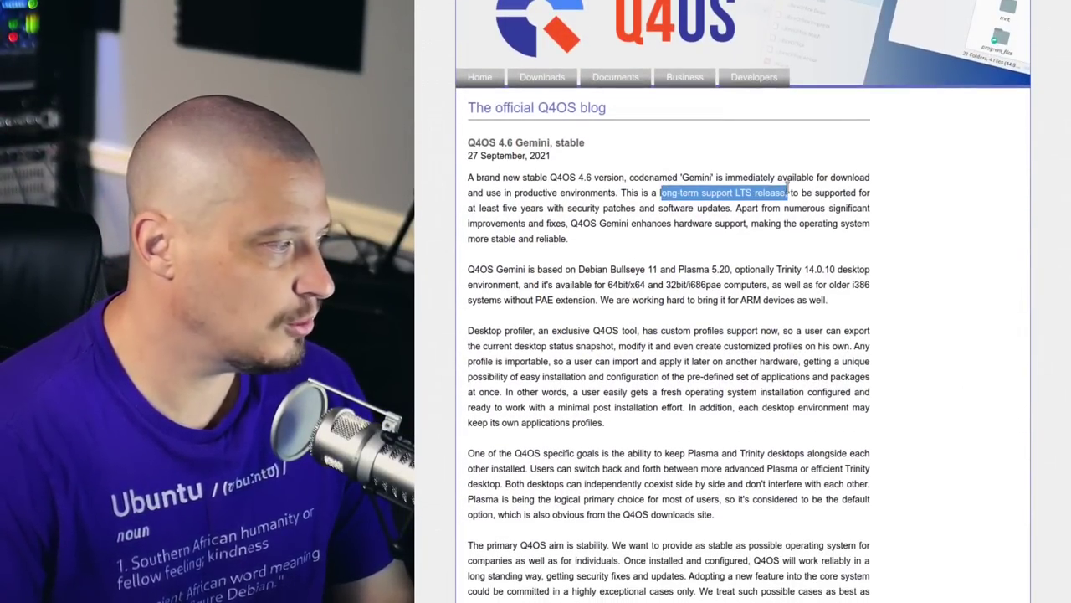
pyautogui.click(943, 328)
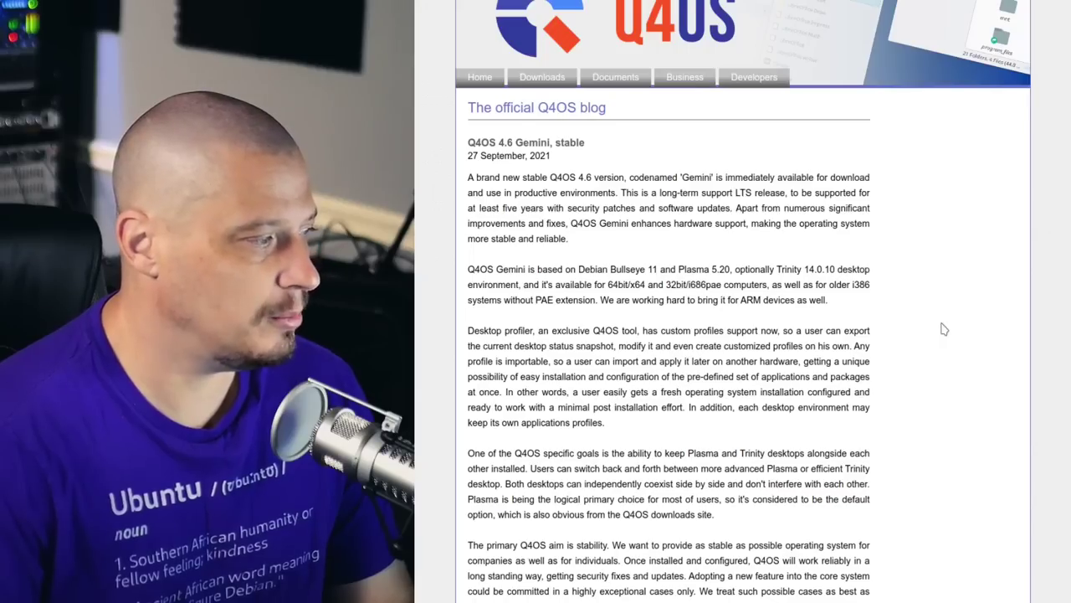
pyautogui.scroll(1, 943, 329)
pyautogui.scroll(-2, 954, 396)
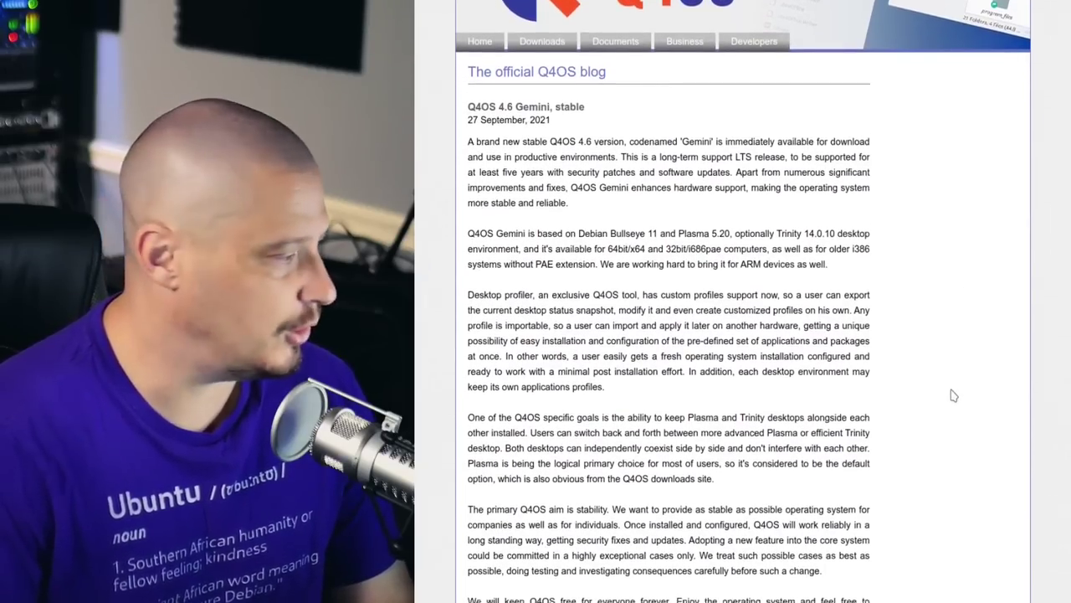
pyautogui.scroll(-2, 954, 396)
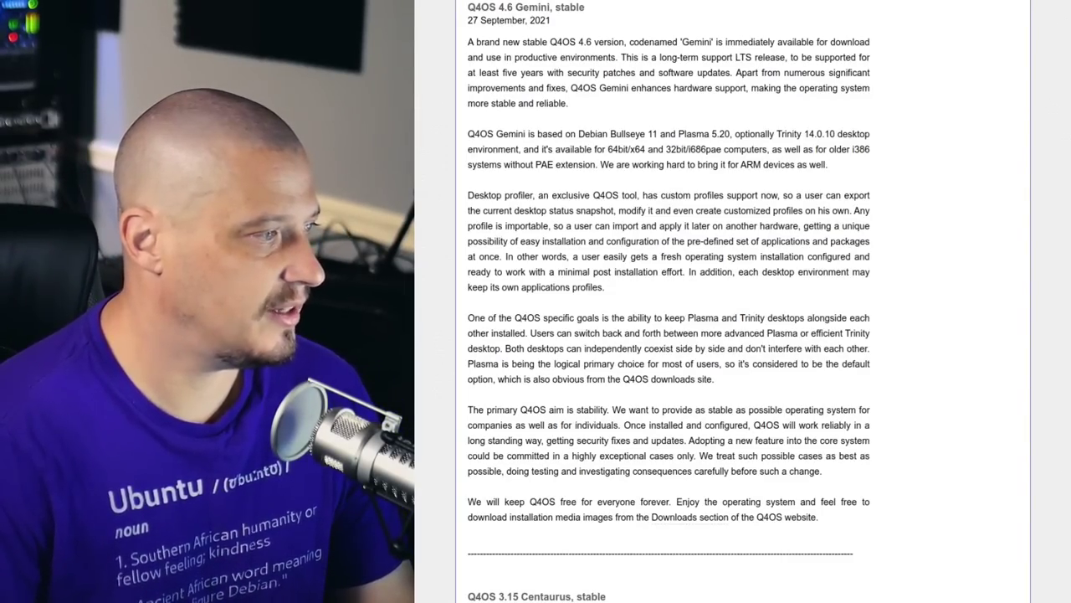
pyautogui.scroll(3, 1060, 8)
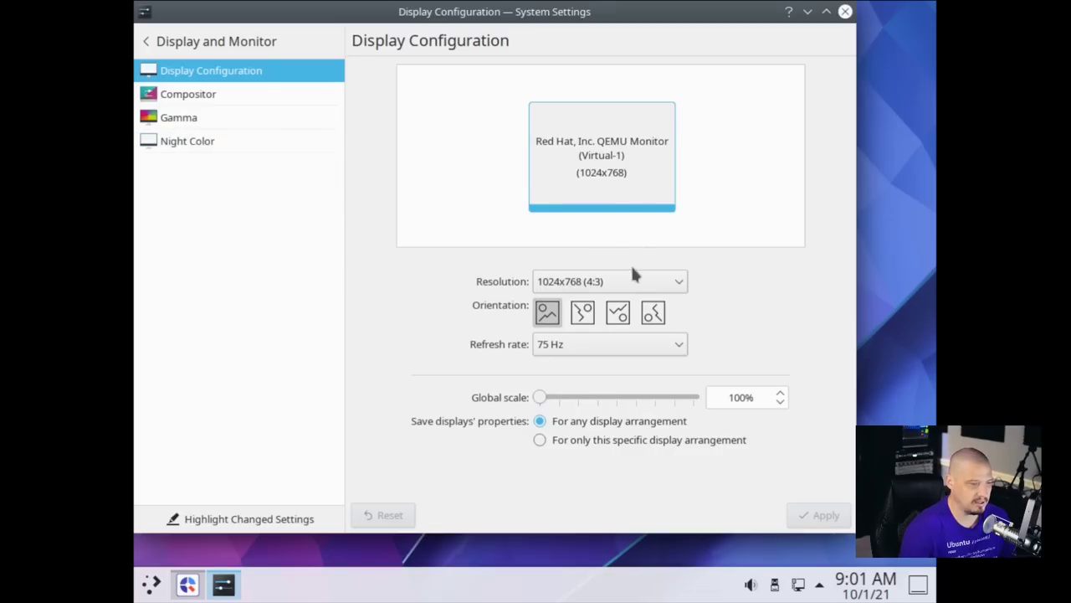
# Apply 1920x1080 (16:9) resolution, close System Settings, and centre the Welcome window.
pyautogui.click(633, 279)
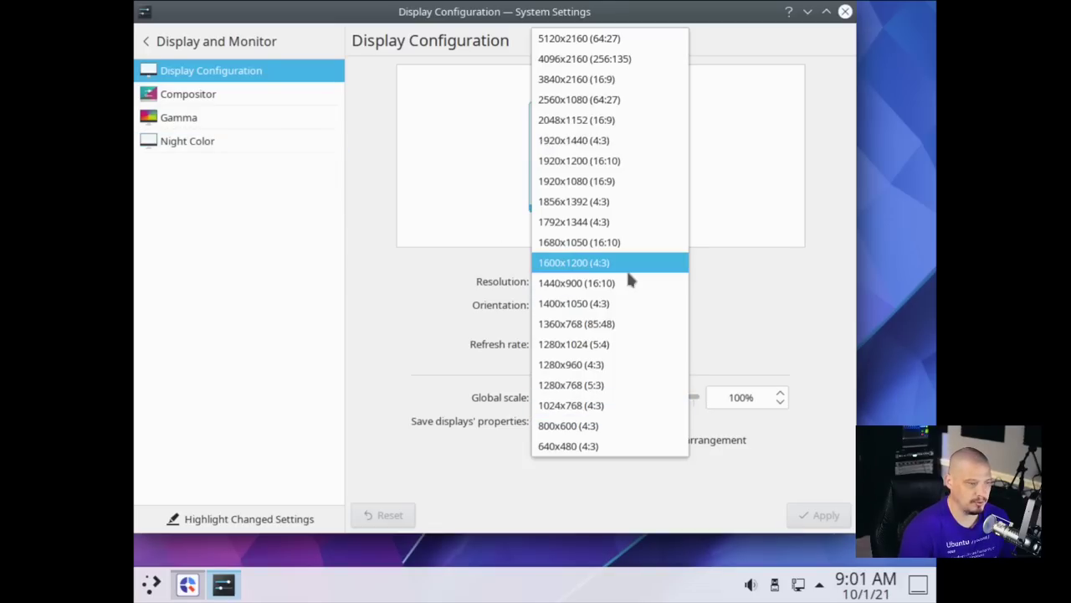
pyautogui.click(621, 182)
pyautogui.click(844, 516)
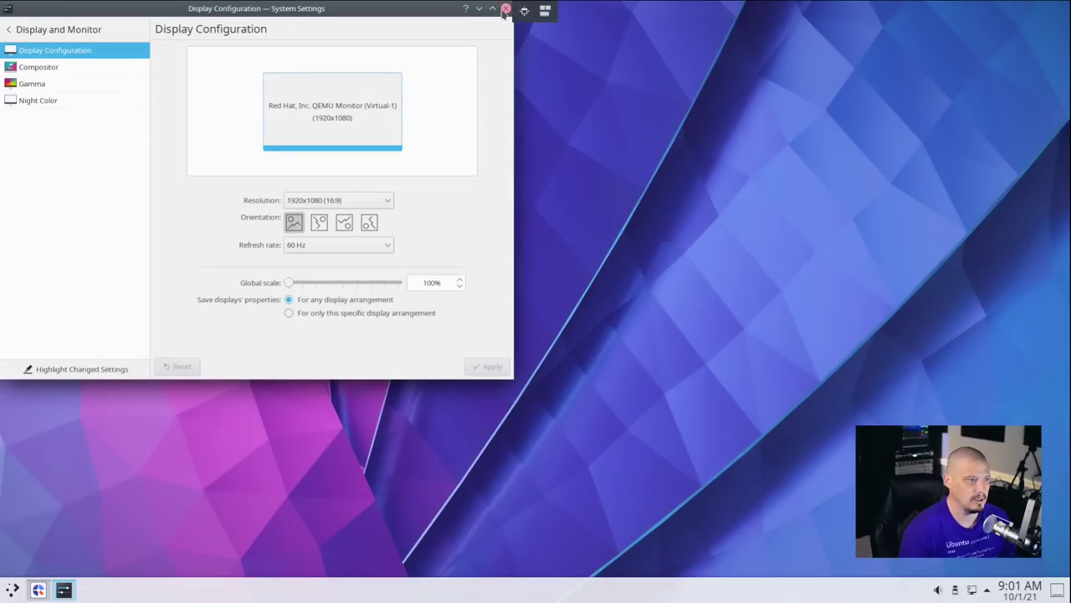
pyautogui.click(506, 9)
pyautogui.moveTo(342, 40); pyautogui.dragTo(594, 111)
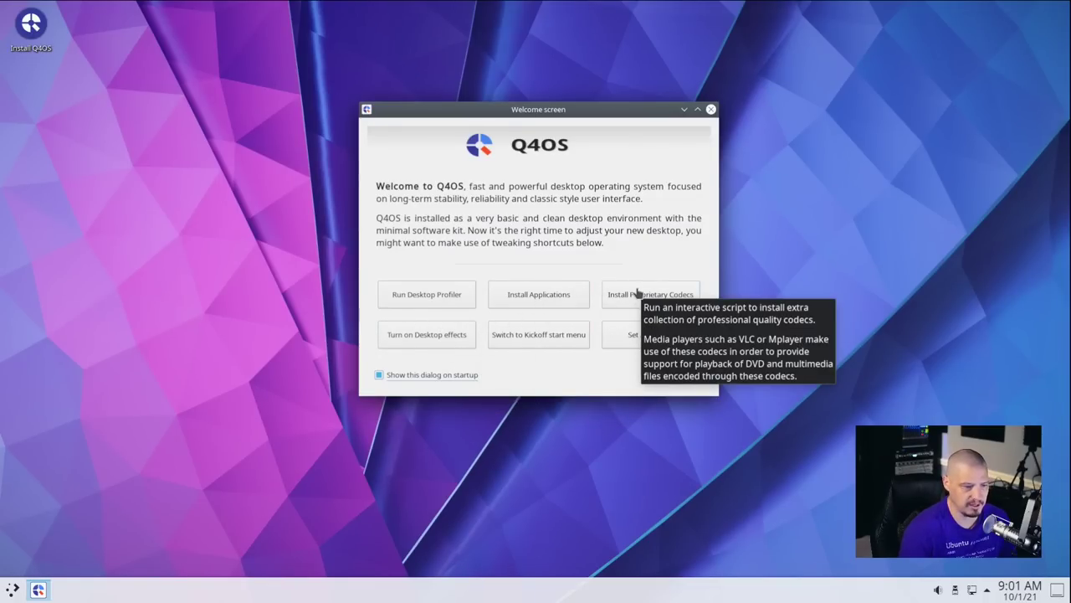
# Close the Welcome screen and launch the Q4OS installer, centred on screen.
pyautogui.click(710, 109)
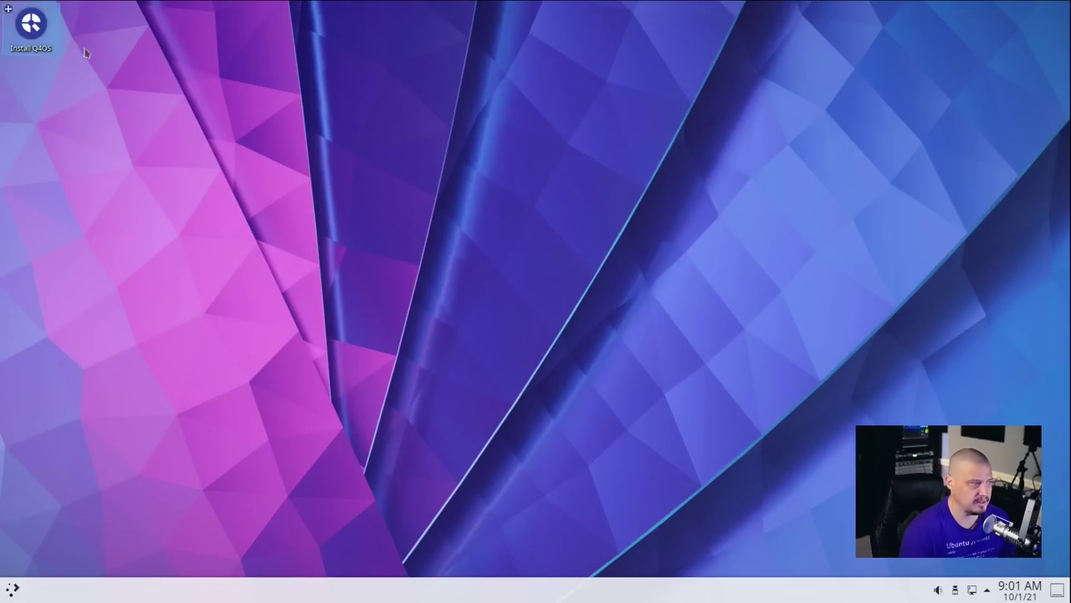
pyautogui.click(32, 32)
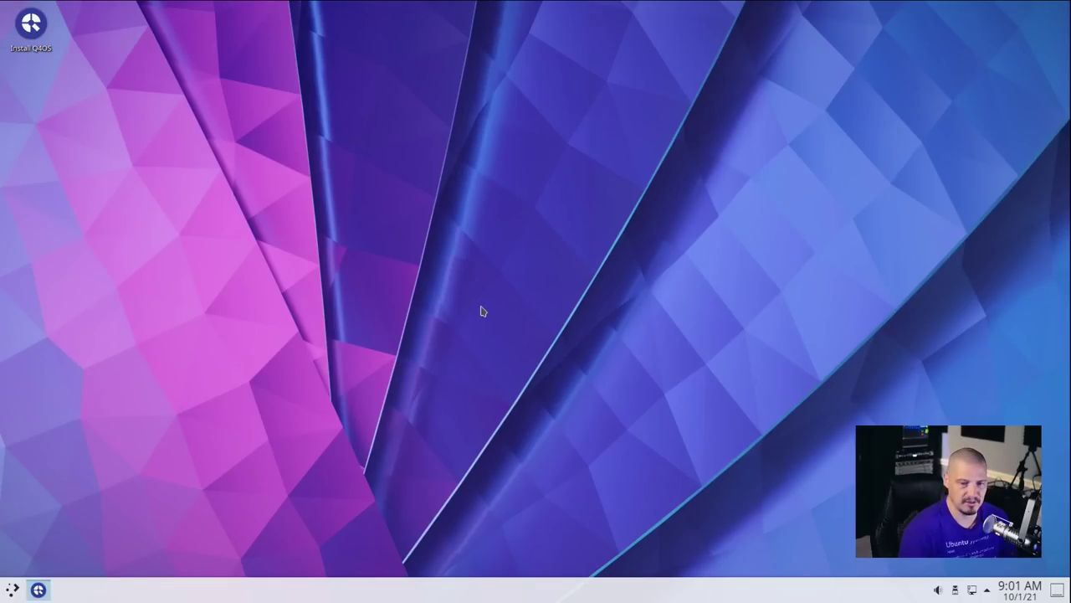
pyautogui.moveTo(316, 10); pyautogui.dragTo(539, 105)
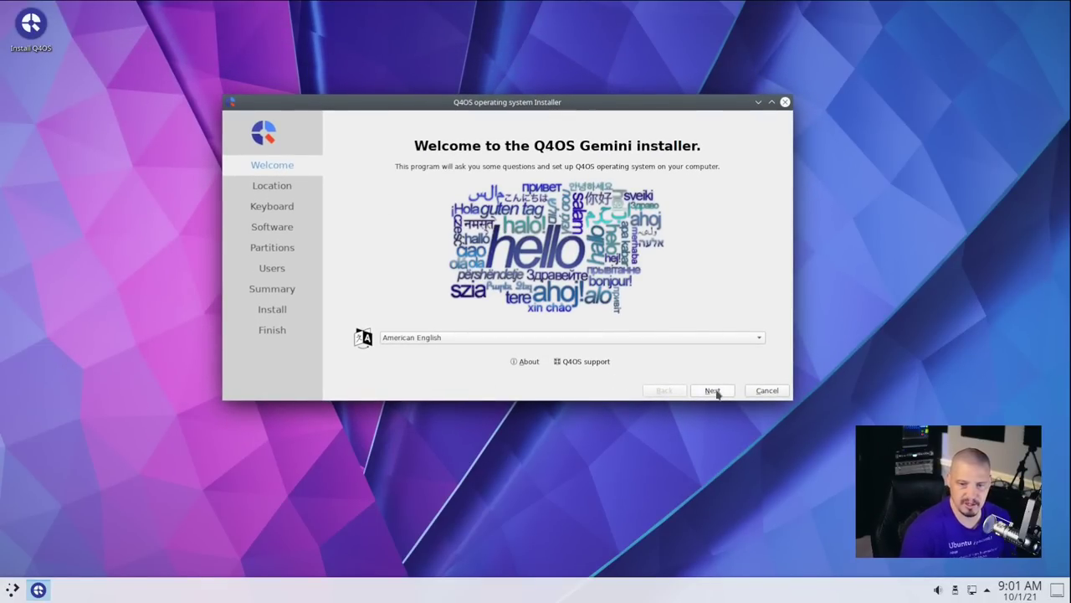
# Accept American English, the America/Chicago time zone and the English (US) keyboard.
pyautogui.click(712, 390)
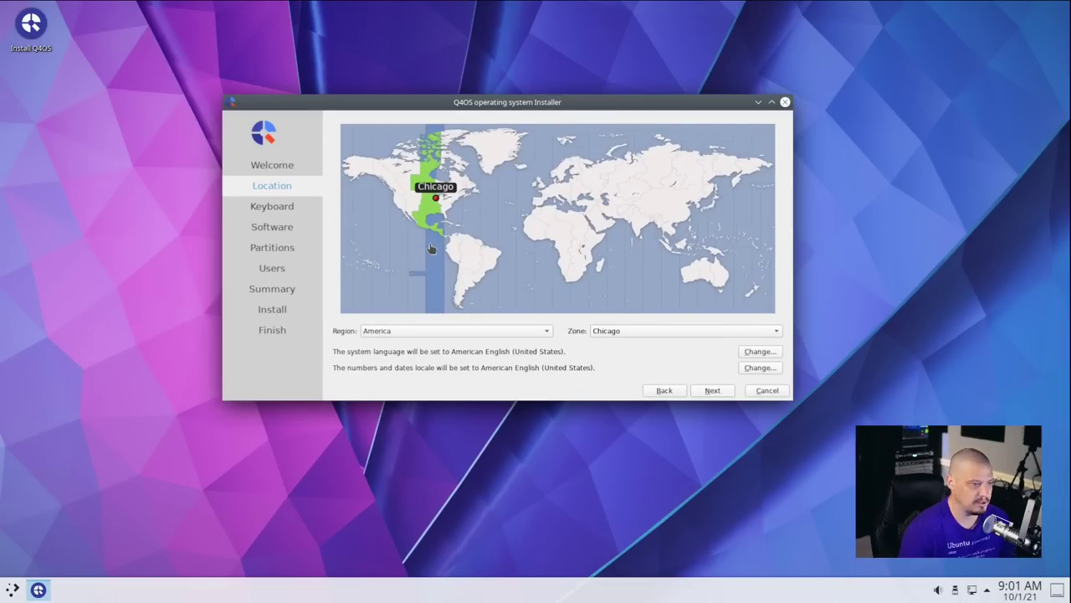
pyautogui.click(711, 391)
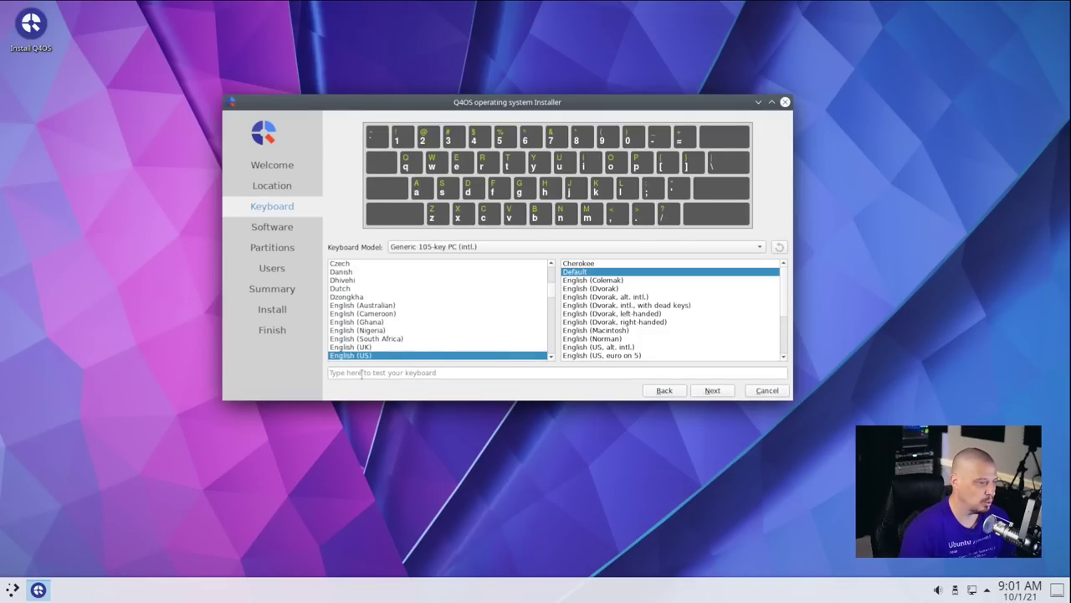
pyautogui.click(713, 390)
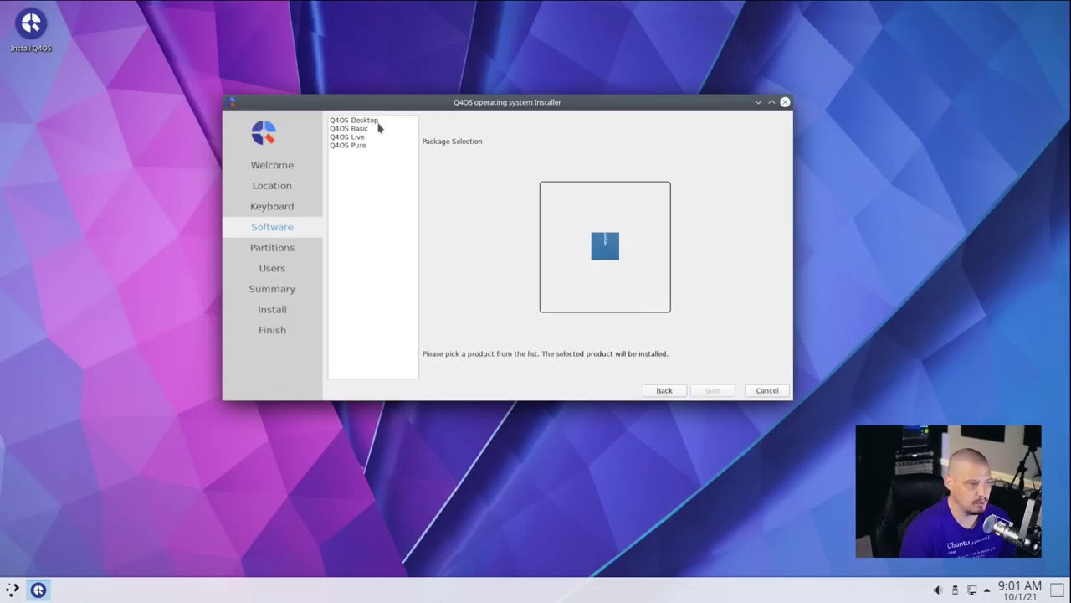
# Compare the Desktop, Basic, Live and Pure profiles, then choose Q4OS Desktop and continue.
pyautogui.click(379, 122)
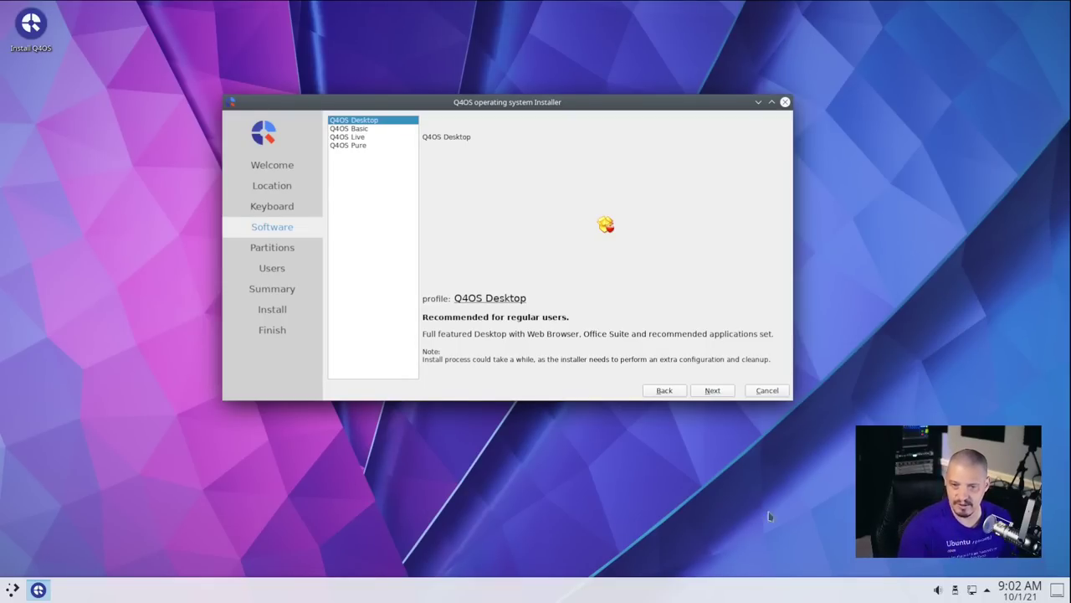
pyautogui.click(365, 129)
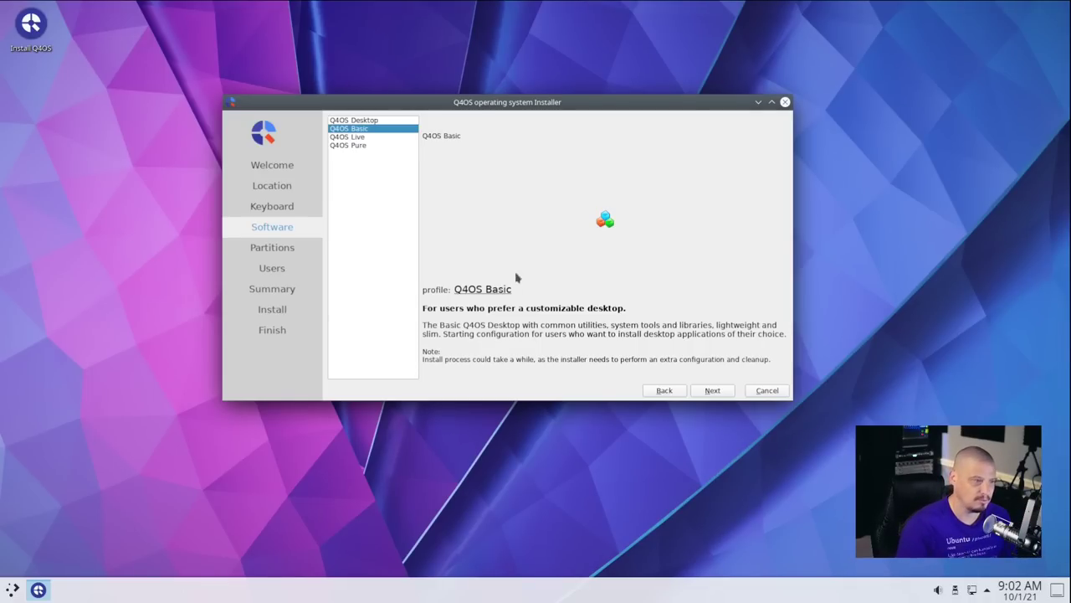
pyautogui.click(368, 139)
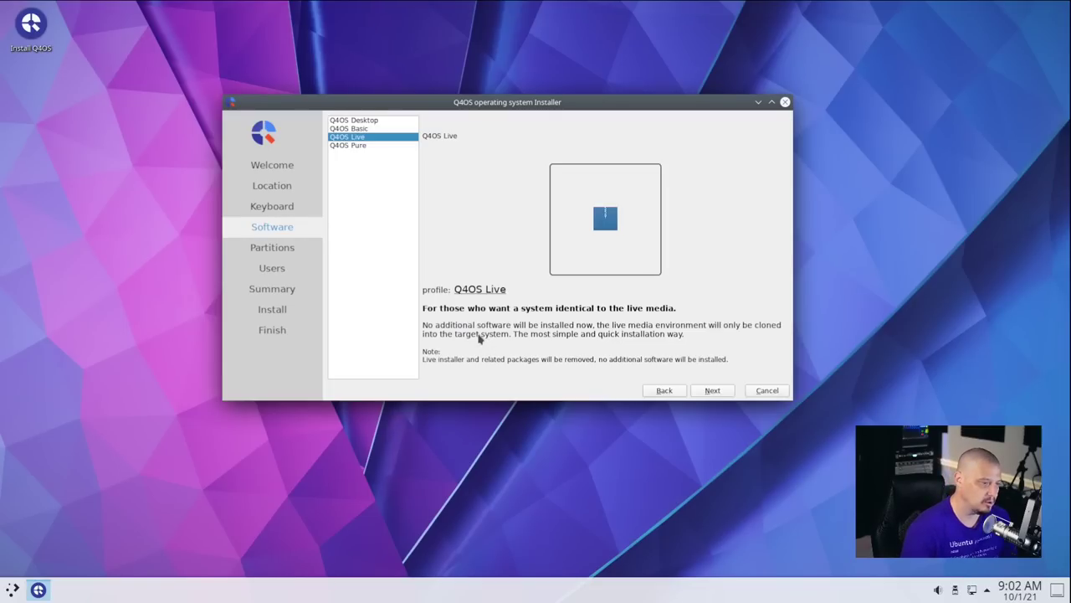
pyautogui.click(376, 147)
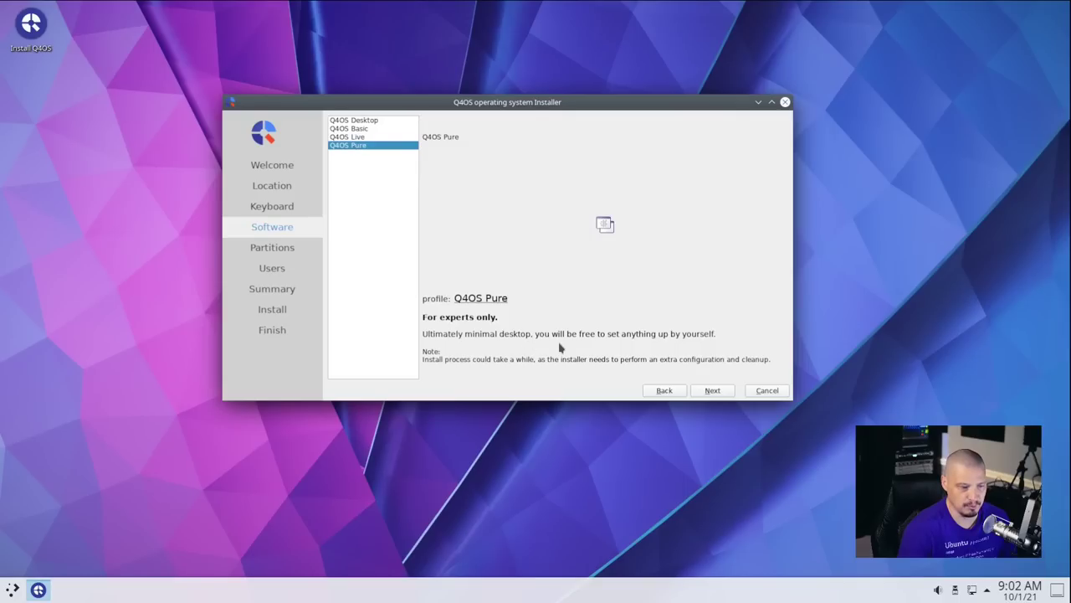
pyautogui.click(384, 123)
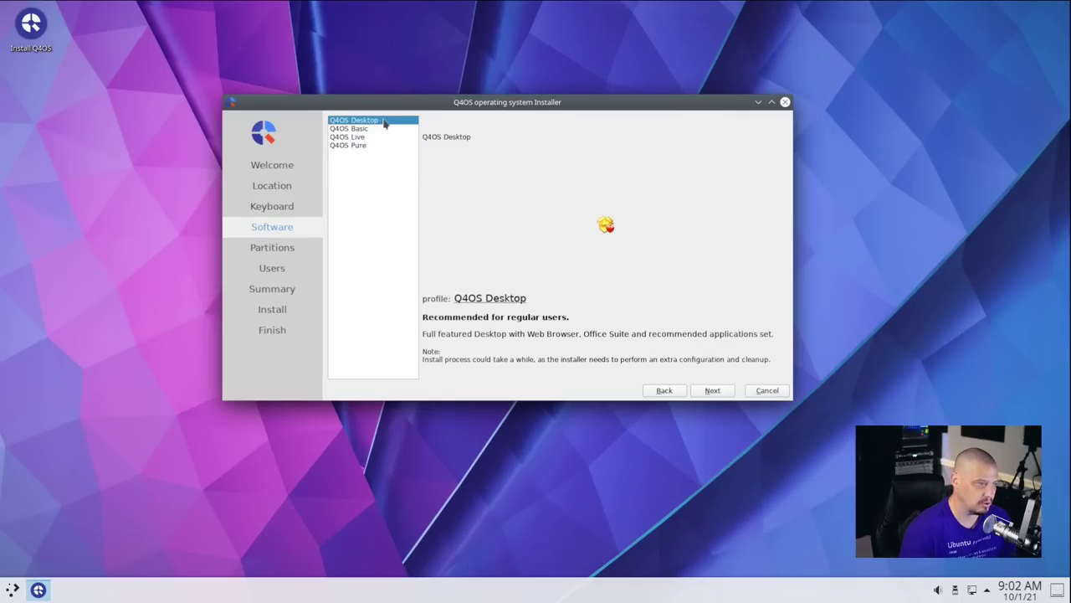
pyautogui.click(711, 391)
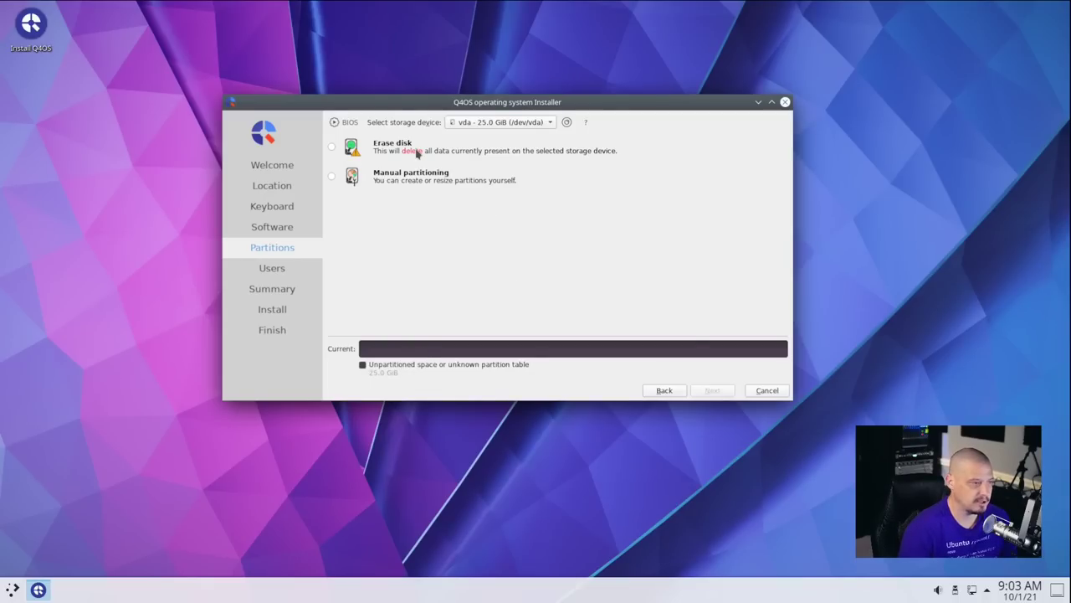
# Preview Erase disk, then choose Manual partitioning for the vda disk and continue.
pyautogui.click(332, 147)
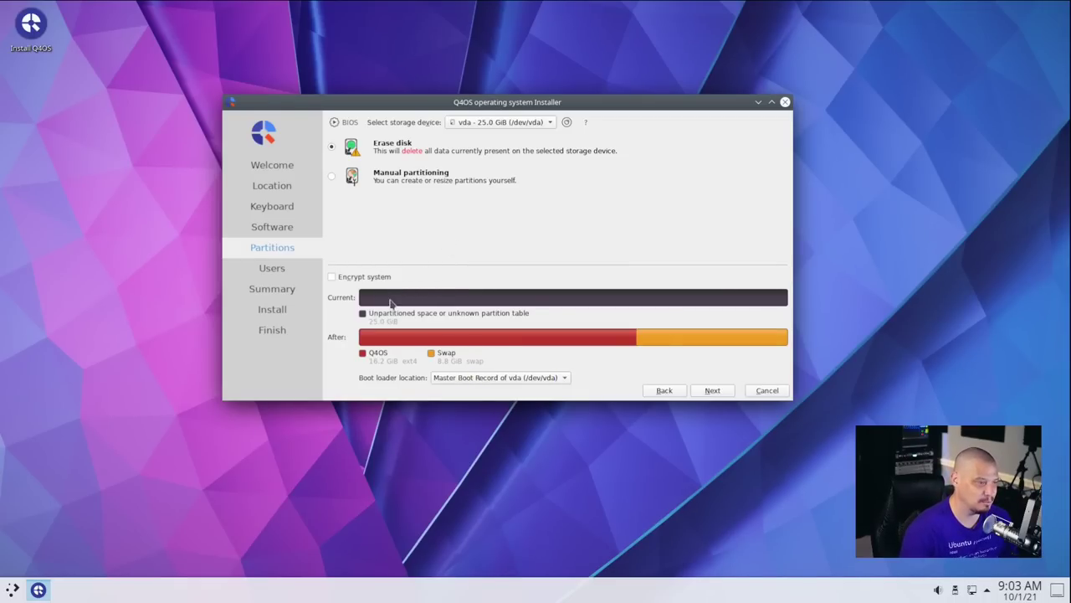
pyautogui.click(332, 176)
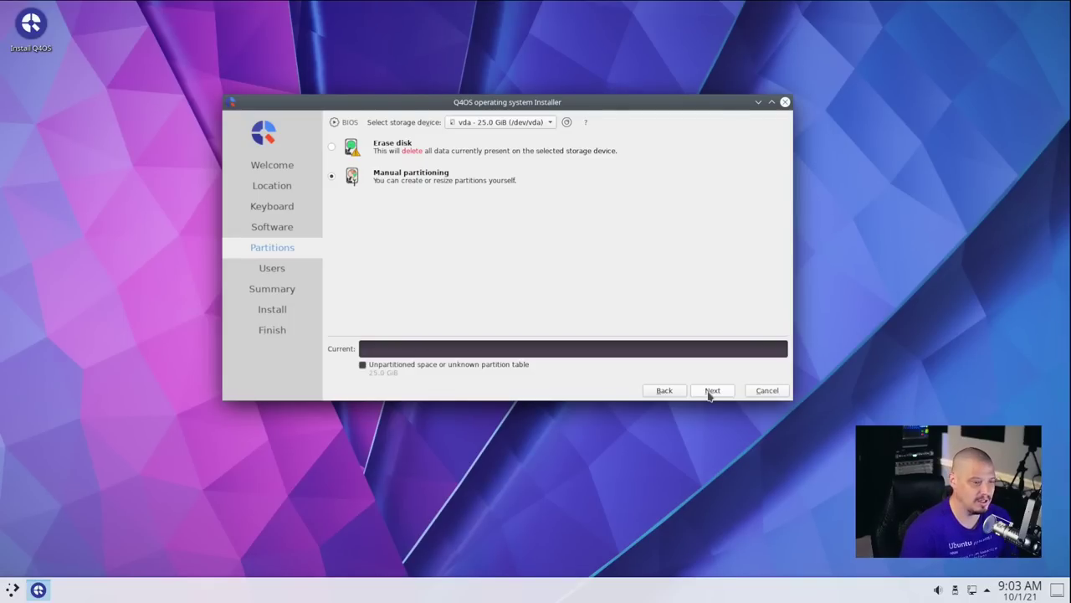
pyautogui.click(712, 390)
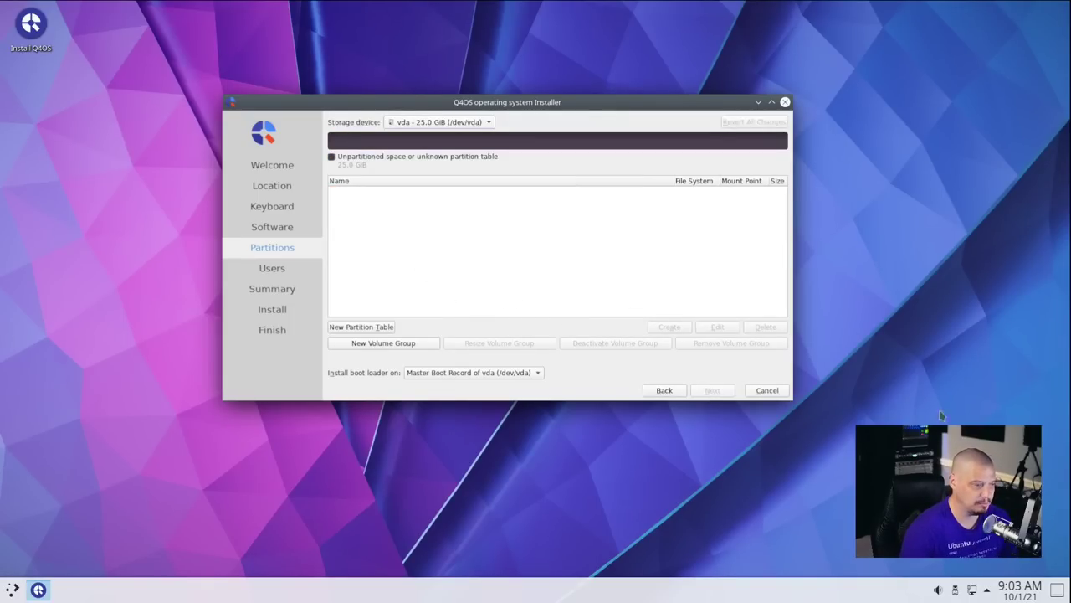
# Give vda an MBR partition table and start a new partition in its 25.0 GiB free space.
pyautogui.click(381, 327)
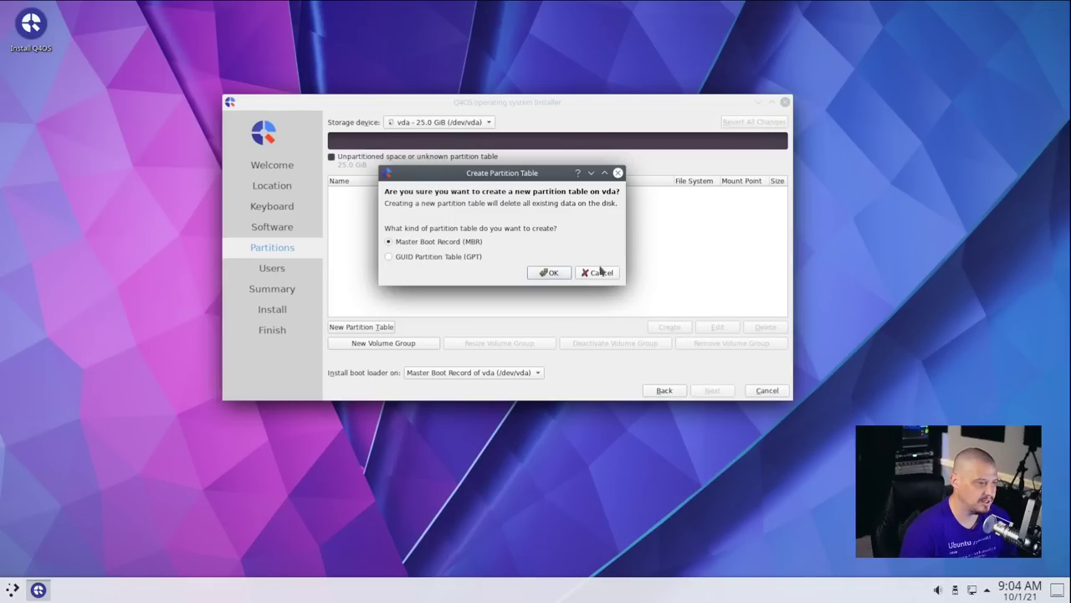
pyautogui.click(550, 273)
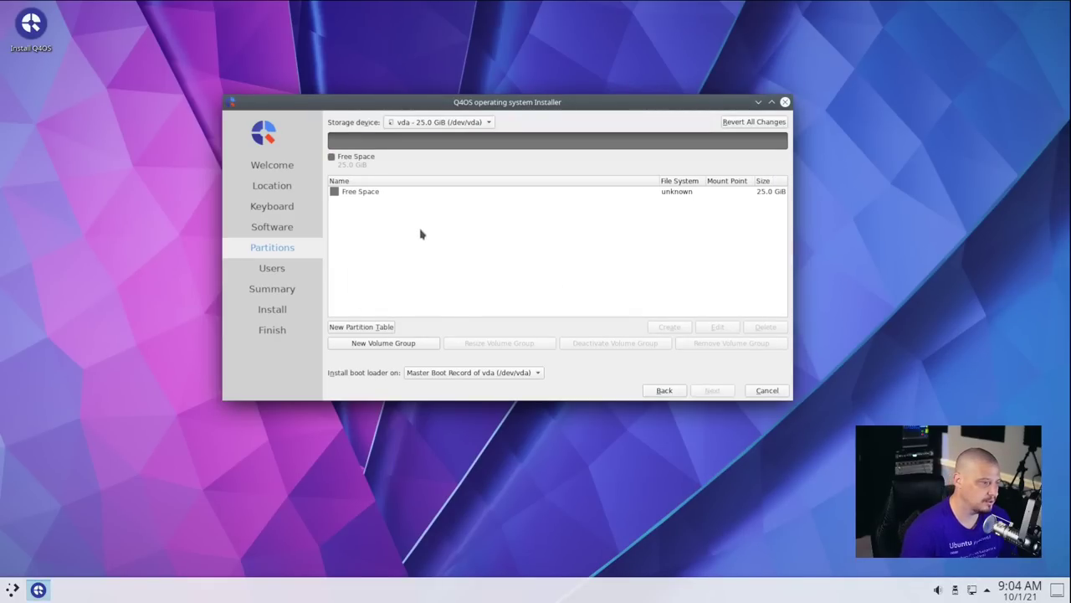
pyautogui.click(360, 196)
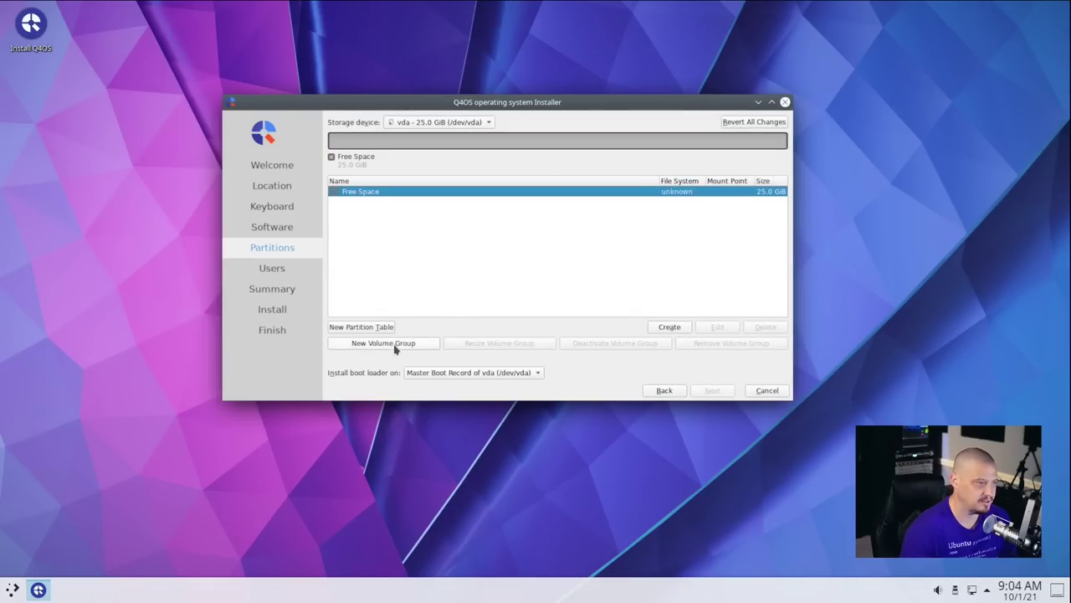
pyautogui.click(677, 329)
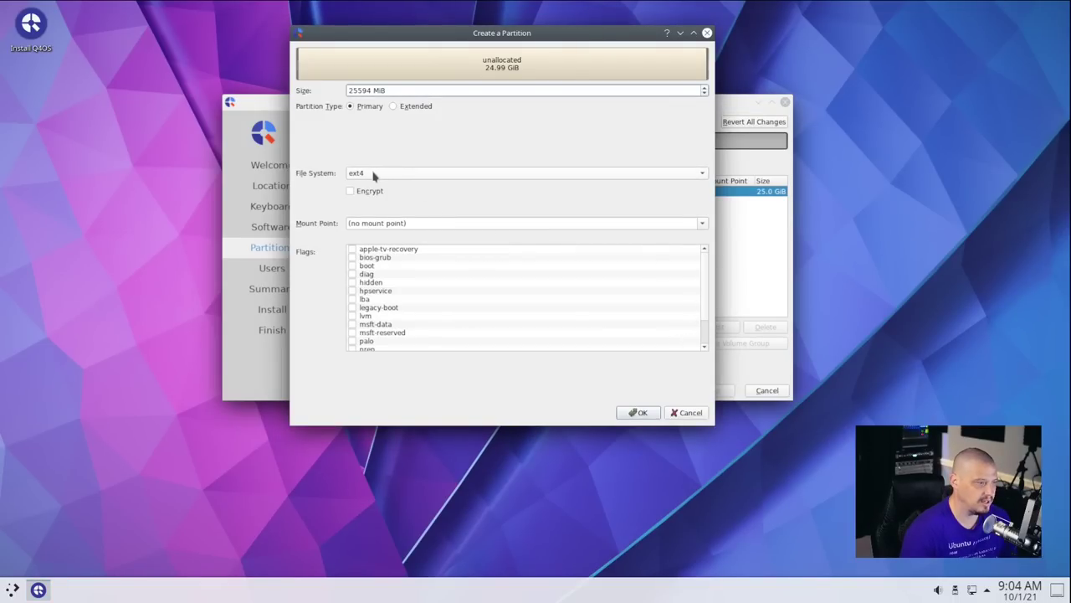
# Make it an ext4 partition mounted at / with the boot flag, then continue.
pyautogui.click(380, 222)
pyautogui.click(703, 223)
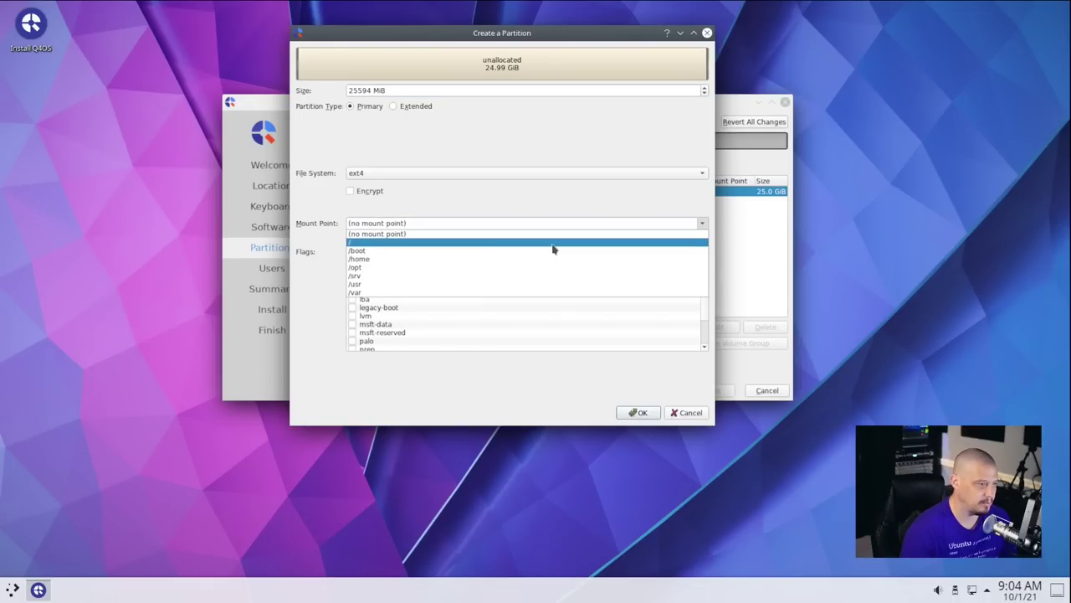
pyautogui.click(555, 243)
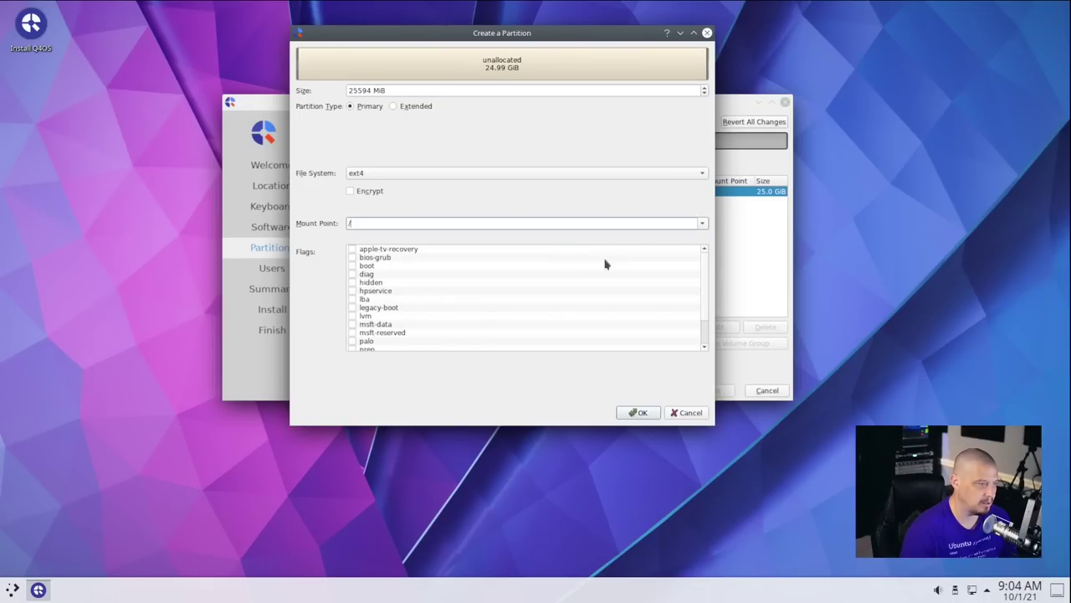
pyautogui.click(353, 266)
pyautogui.click(639, 414)
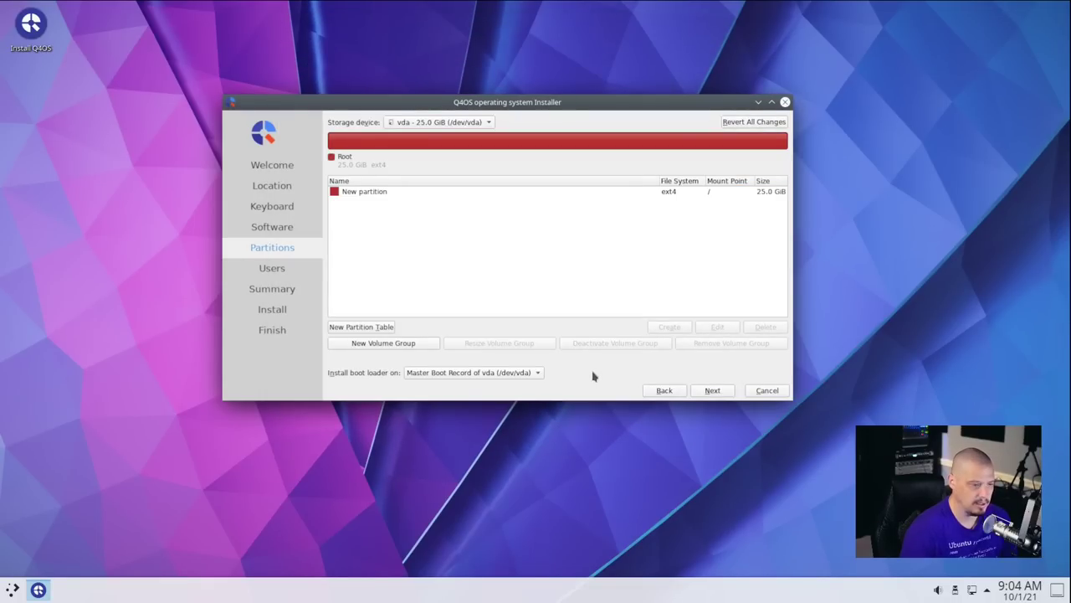
pyautogui.click(713, 391)
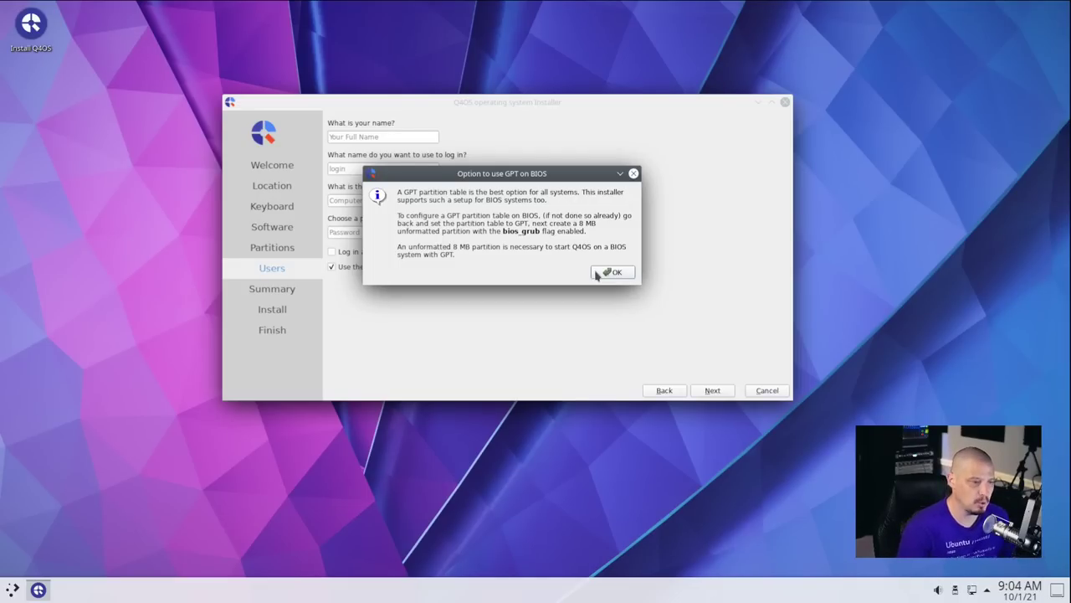
# Dismiss the GPT notice, enter the user's name and login, and rename the computer to q4os-virt.
pyautogui.click(597, 273)
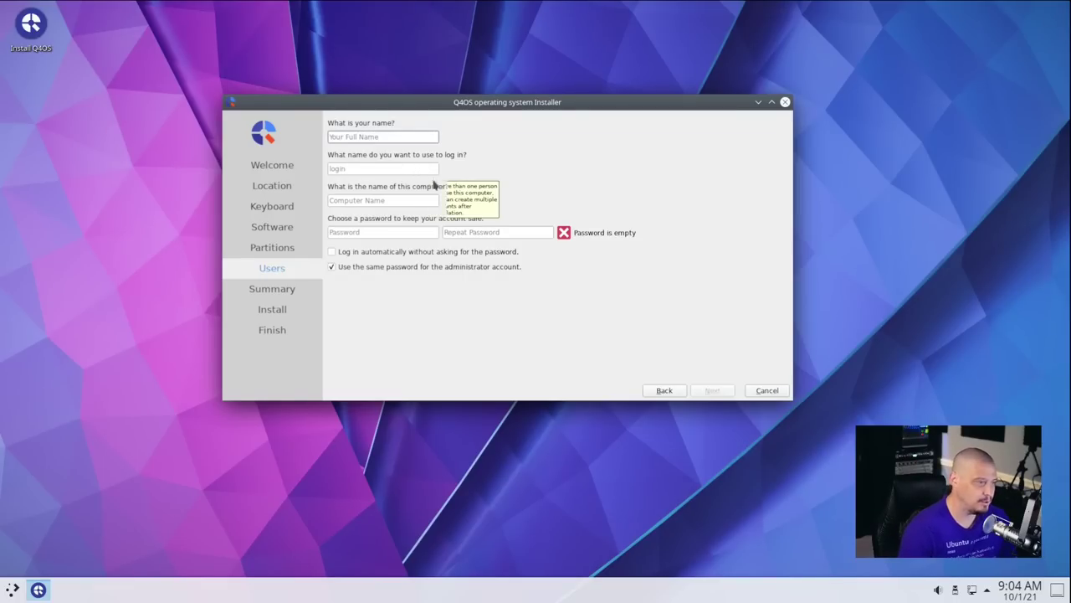
pyautogui.write('dt')
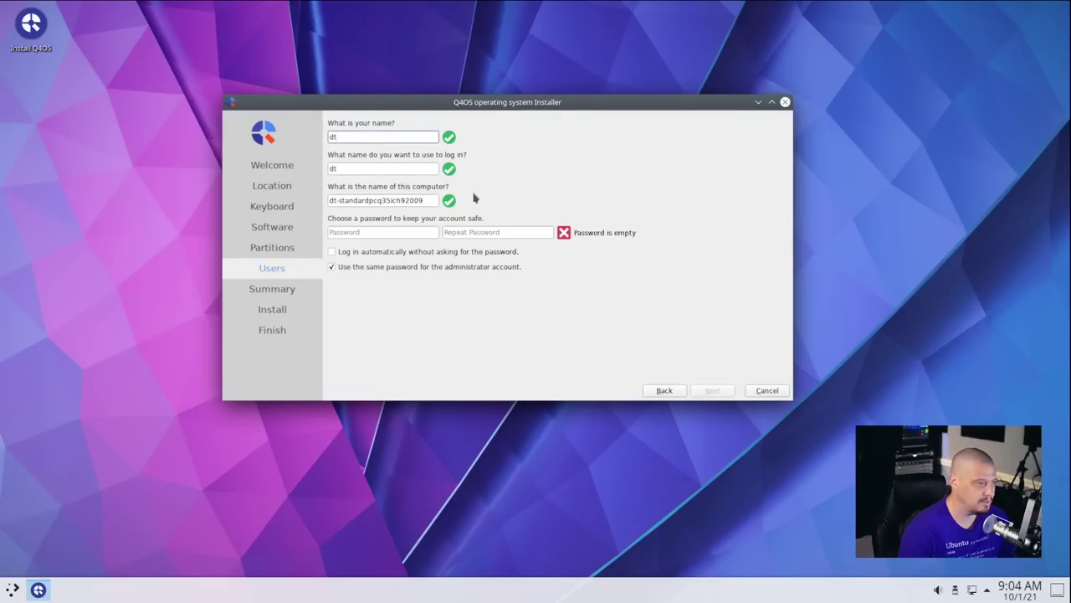
pyautogui.click(371, 170)
pyautogui.doubleClick(365, 201)
pyautogui.press('BackSpace')
pyautogui.press('BackSpace')
pyautogui.press('BackSpace')
pyautogui.press('BackSpace')
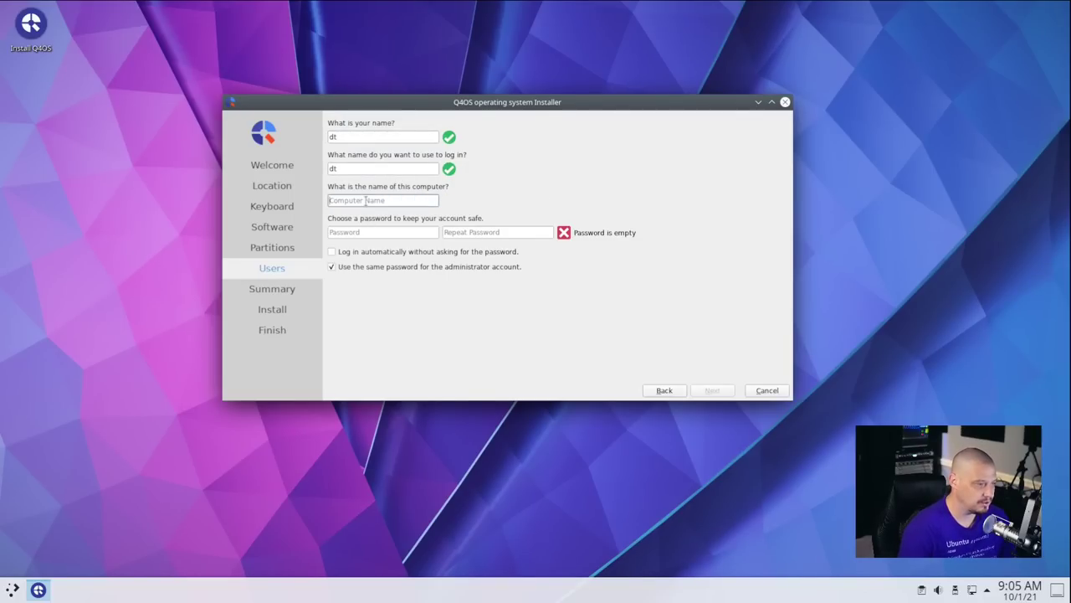
pyautogui.write('q4os-virt')
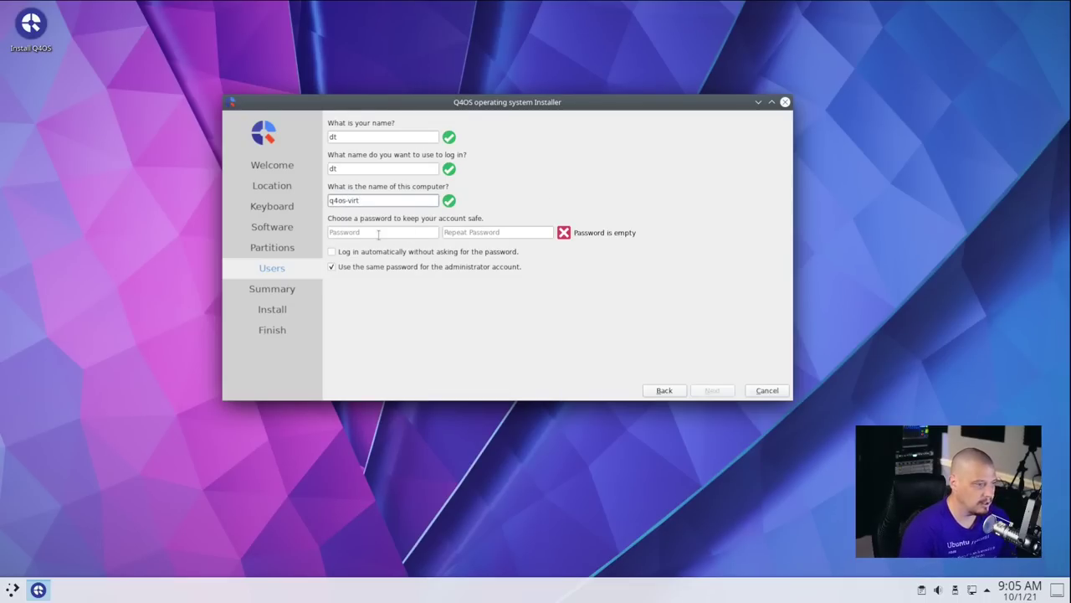
# Enter and confirm the account password, then continue to the Summary page.
pyautogui.click(378, 235)
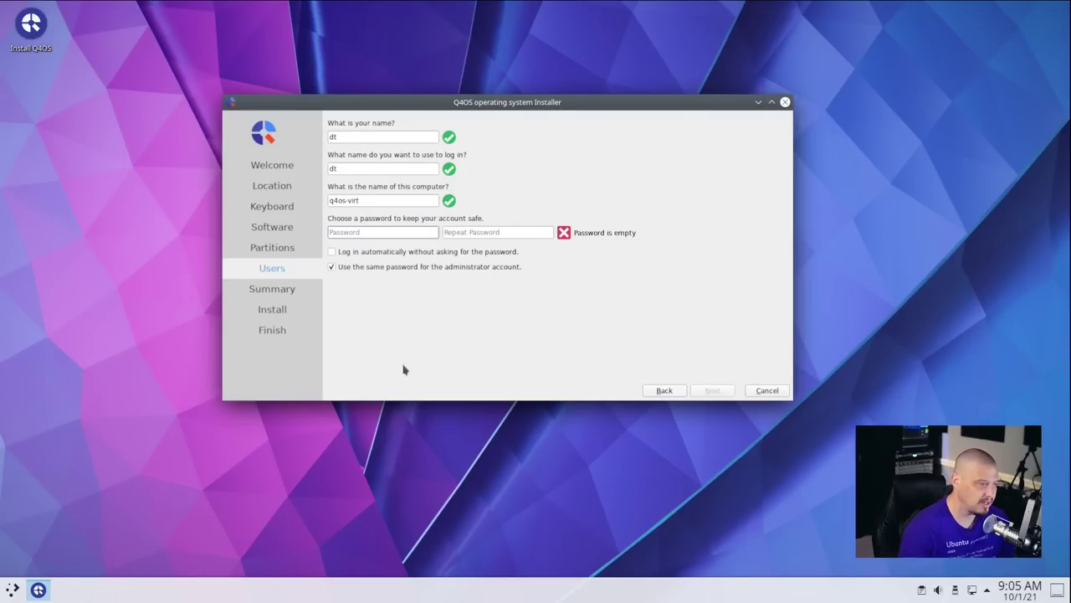
pyautogui.press('Tab')
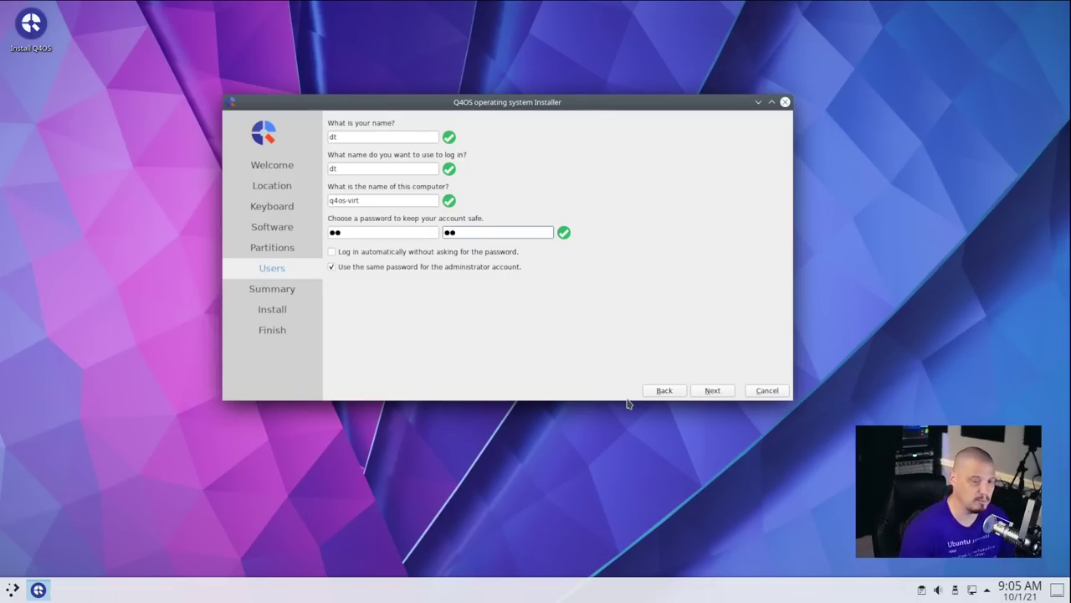
pyautogui.click(713, 390)
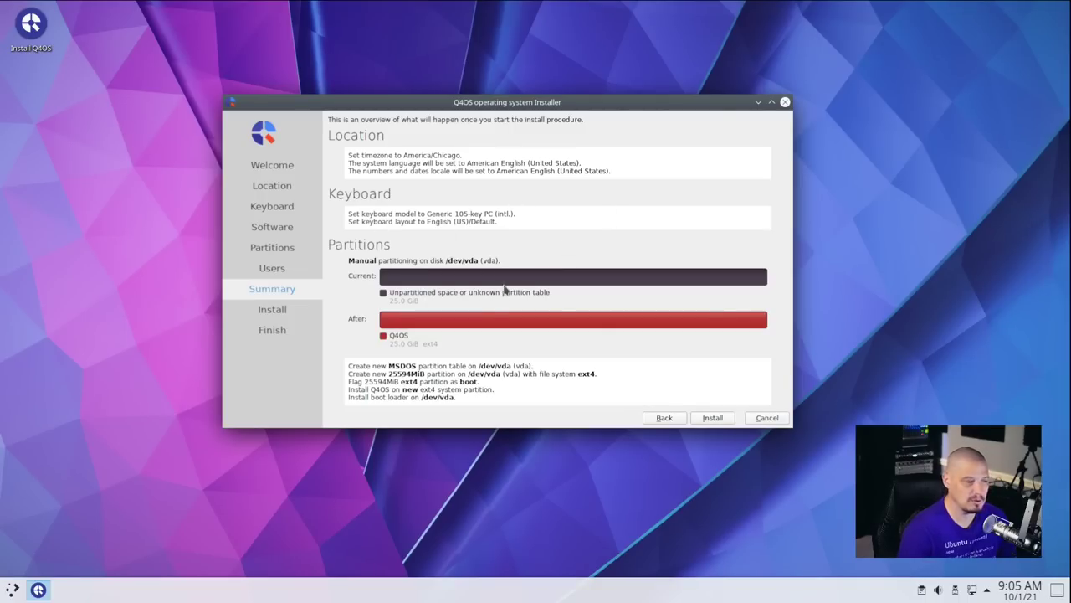
# Start the installation from the Summary page and, once All done, restart with Done.
pyautogui.click(714, 417)
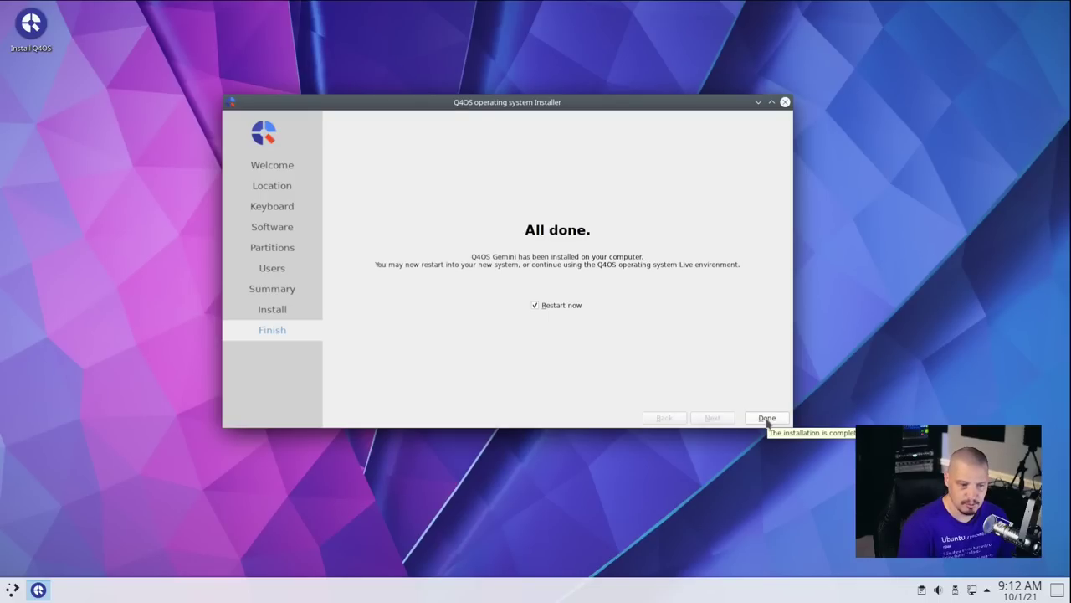
pyautogui.click(767, 418)
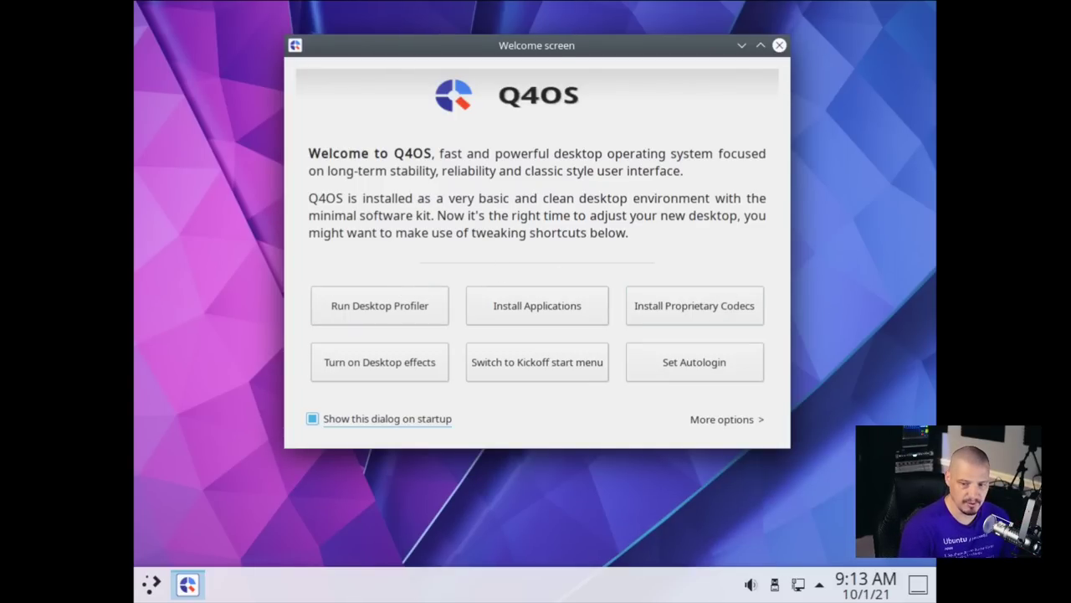
# Find Display Configuration via a 'display' launcher search, apply 1920x1080, and close System Settings.
pyautogui.click(150, 583)
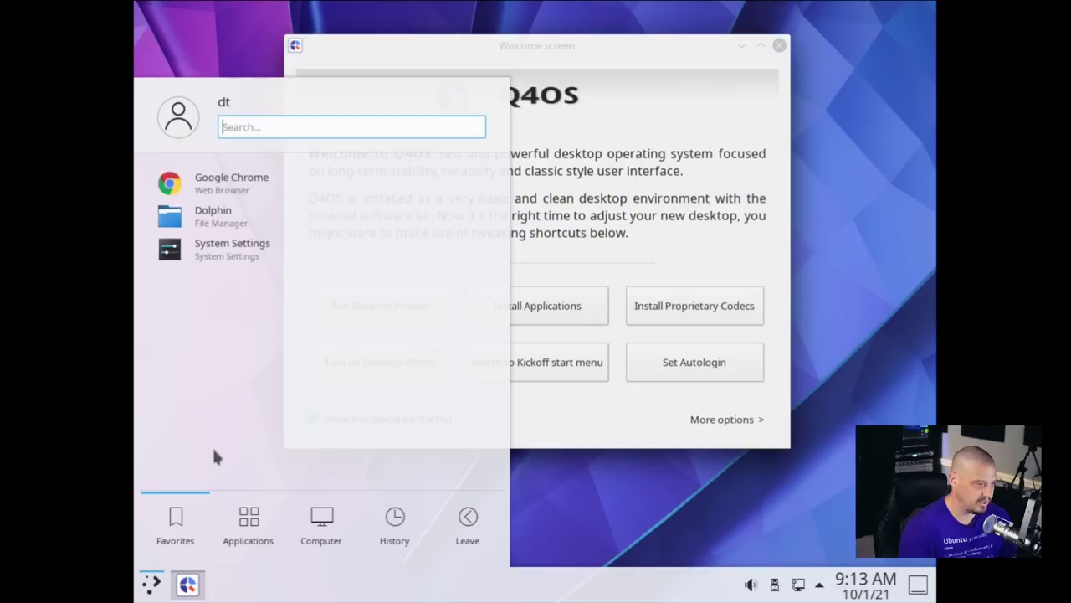
pyautogui.write('display')
pyautogui.press('Return')
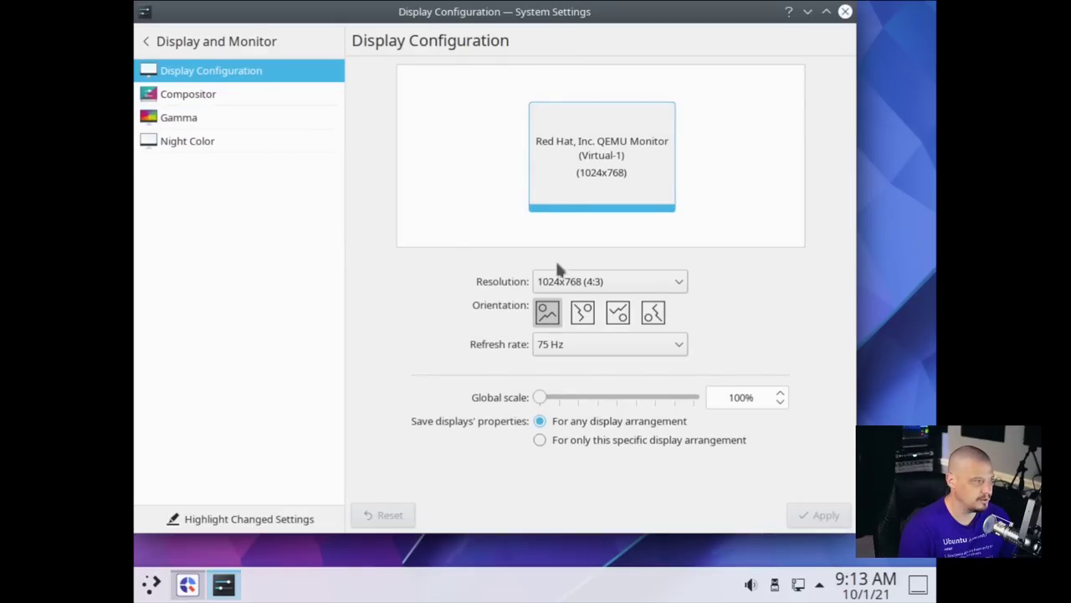
pyautogui.click(617, 281)
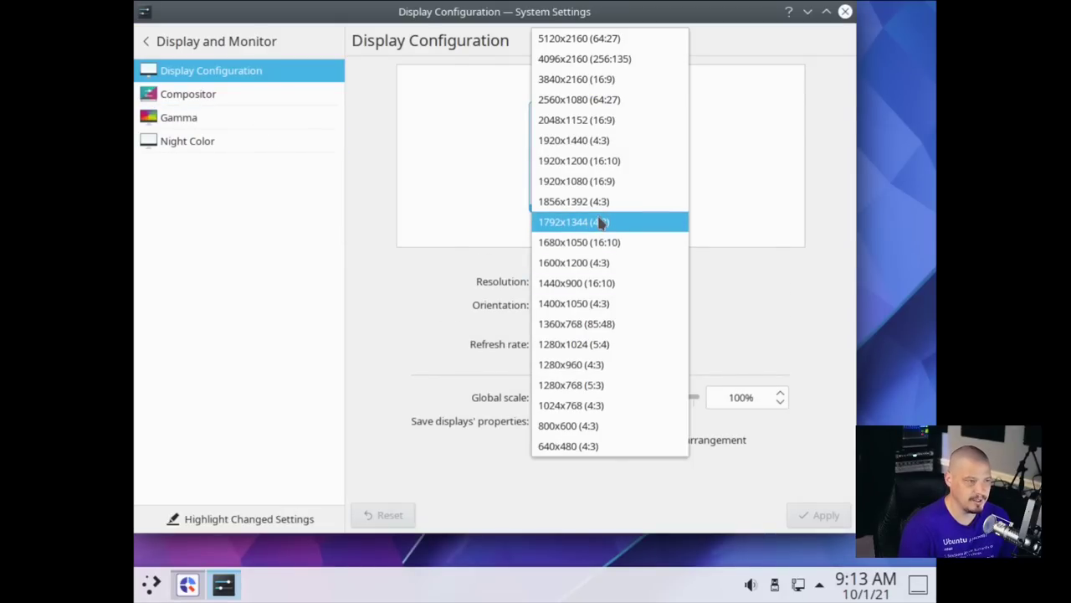
pyautogui.click(605, 184)
pyautogui.click(816, 515)
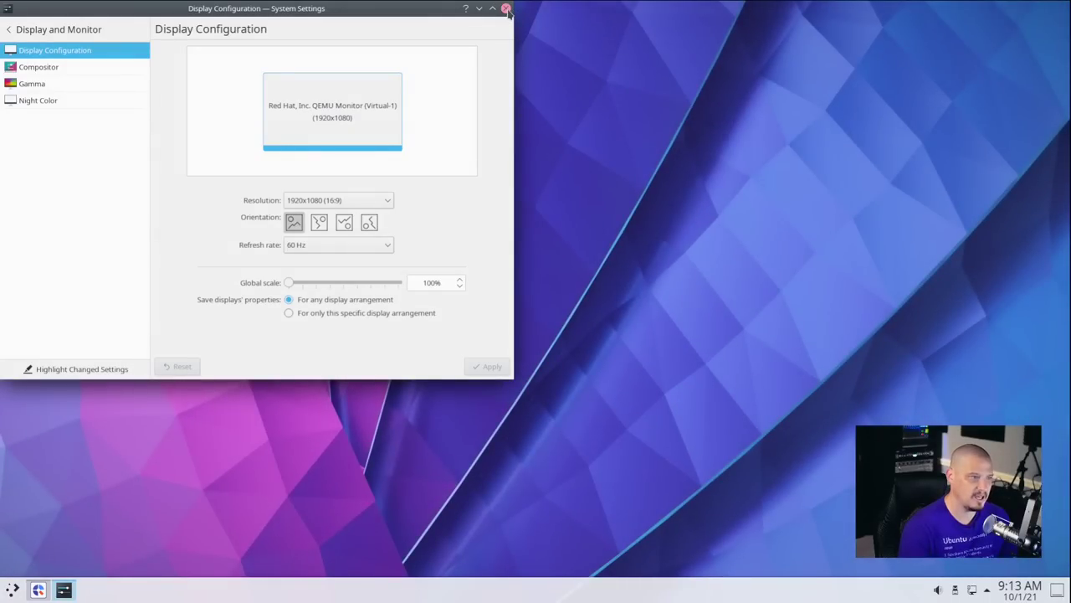
pyautogui.click(506, 8)
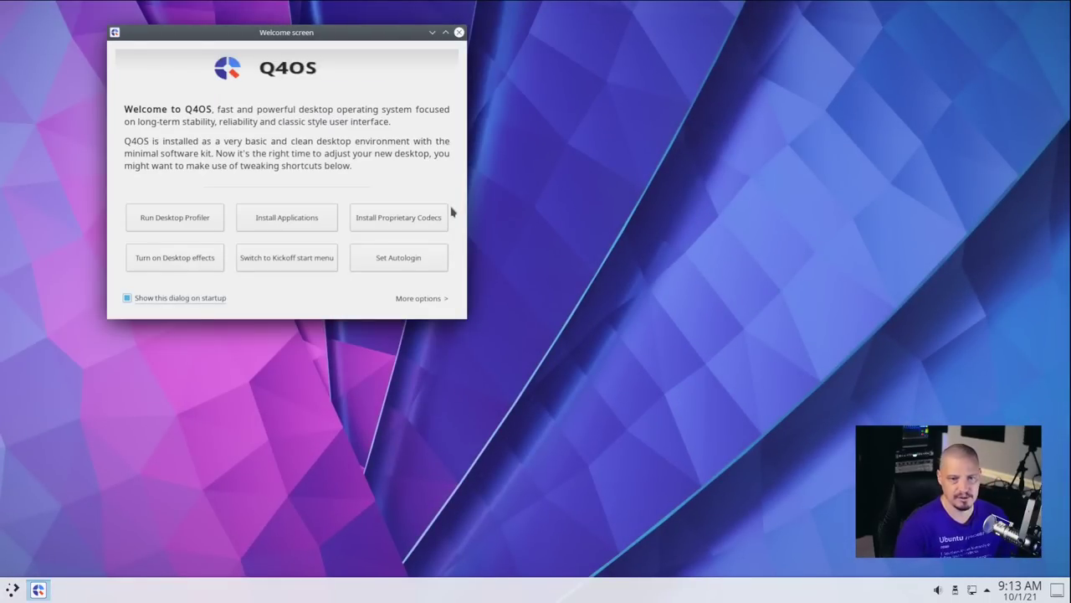
# Drag the Q4OS Welcome window to the centre of the 1920x1080 desktop.
pyautogui.moveTo(285, 32); pyautogui.dragTo(517, 141)
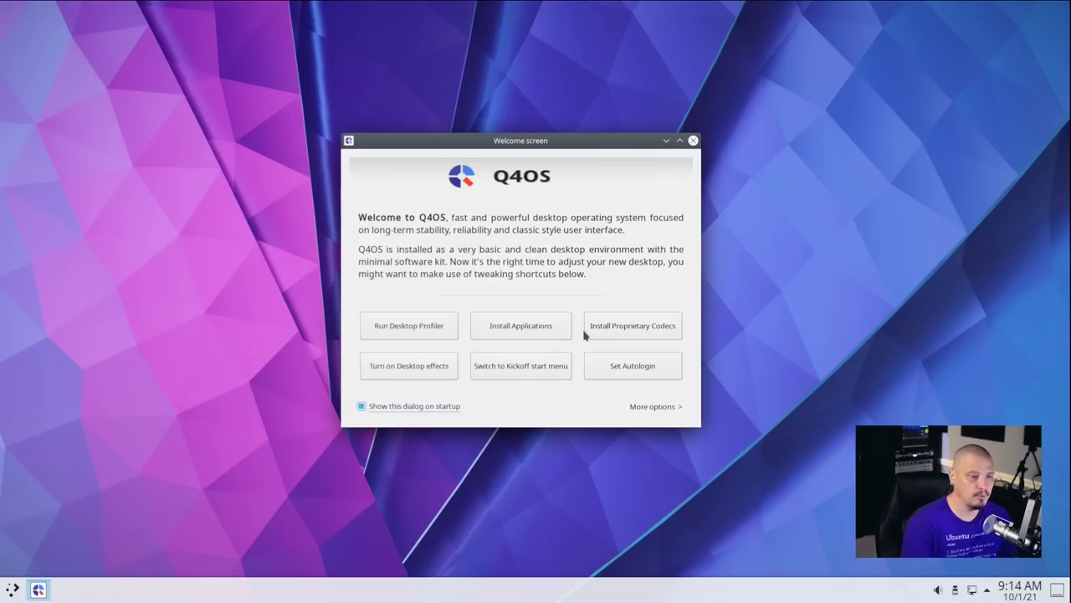
# Install the proprietary multimedia codecs, wait for 100%, and finish the codecs wizard.
pyautogui.click(613, 333)
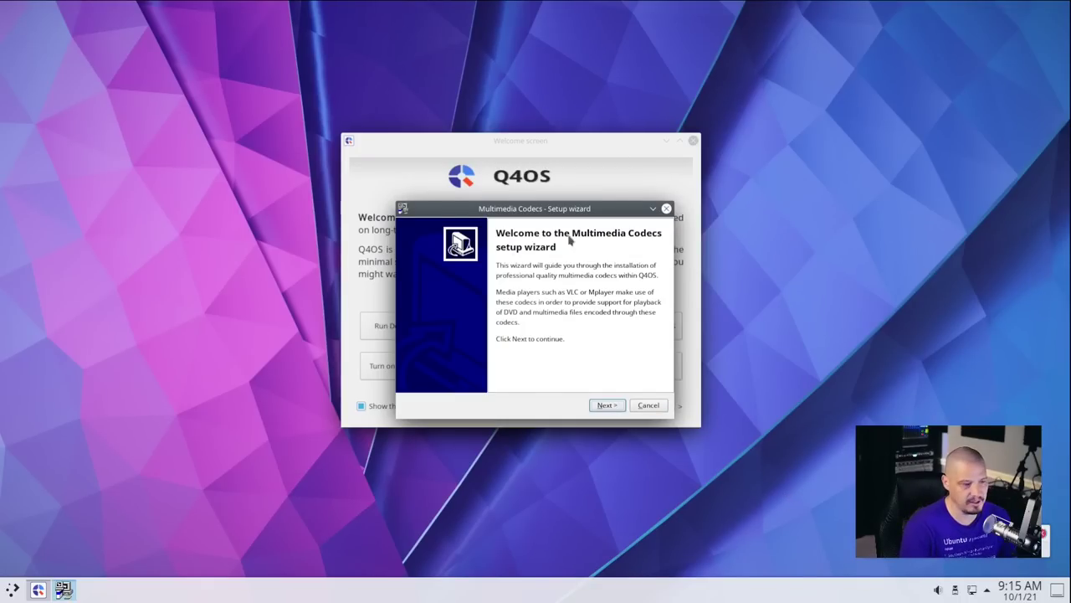
pyautogui.click(607, 405)
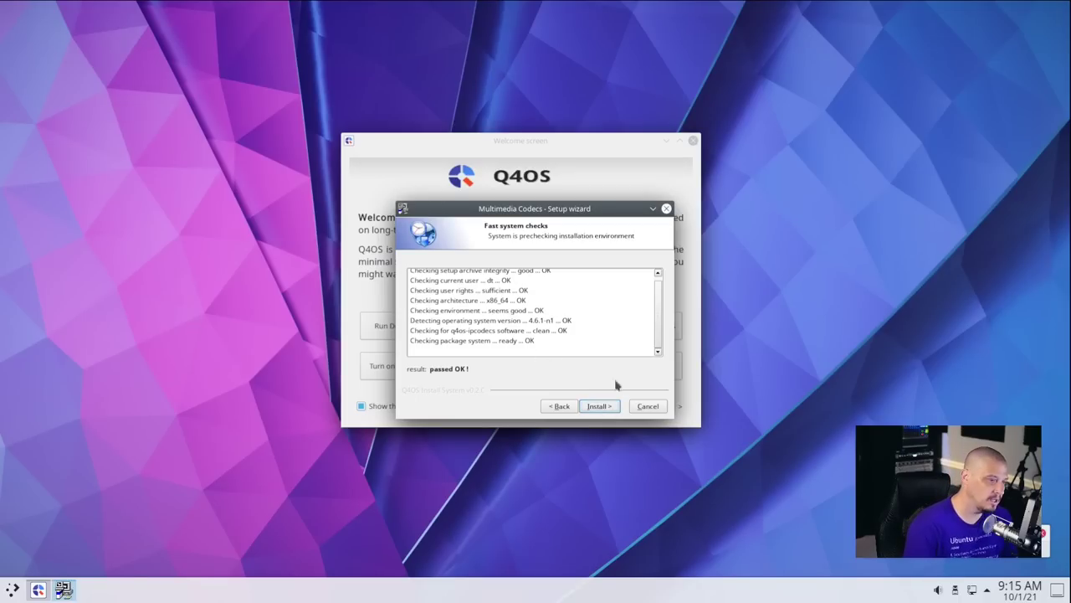
pyautogui.click(603, 408)
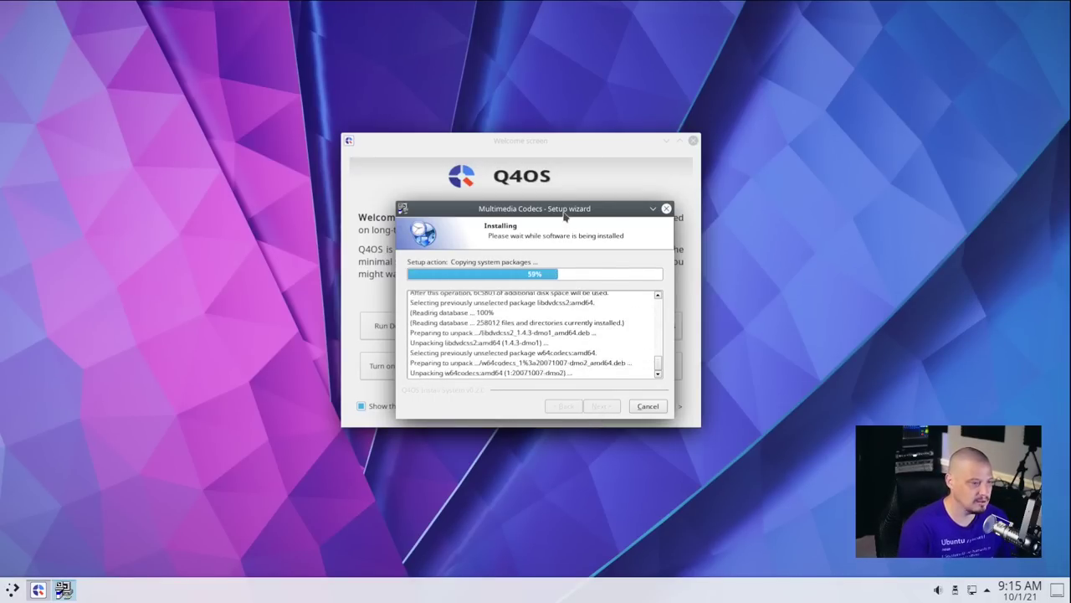
pyautogui.moveTo(565, 216); pyautogui.dragTo(415, 111)
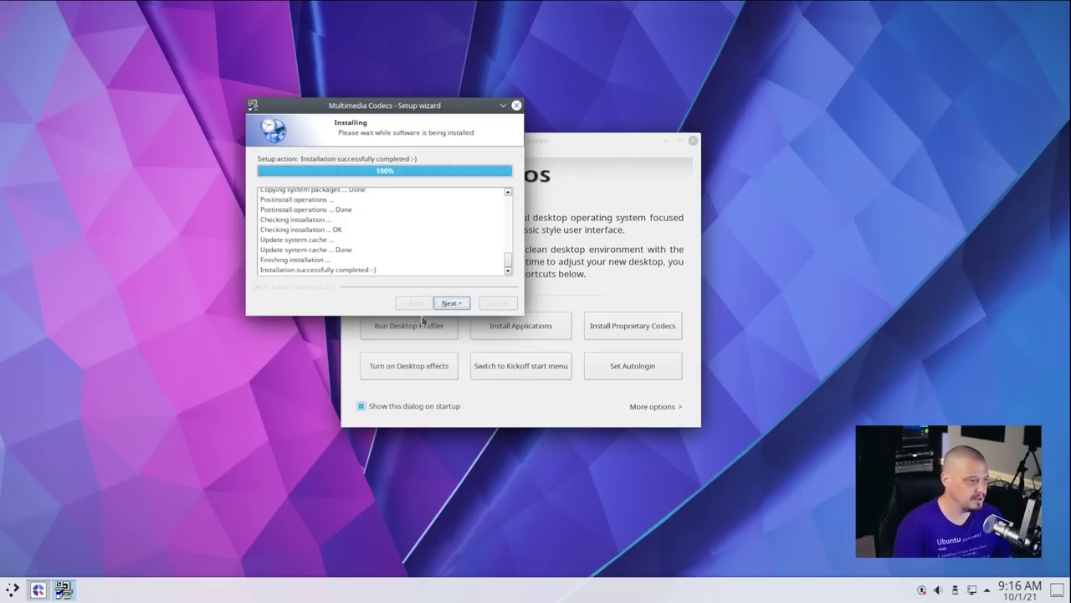
pyautogui.click(452, 305)
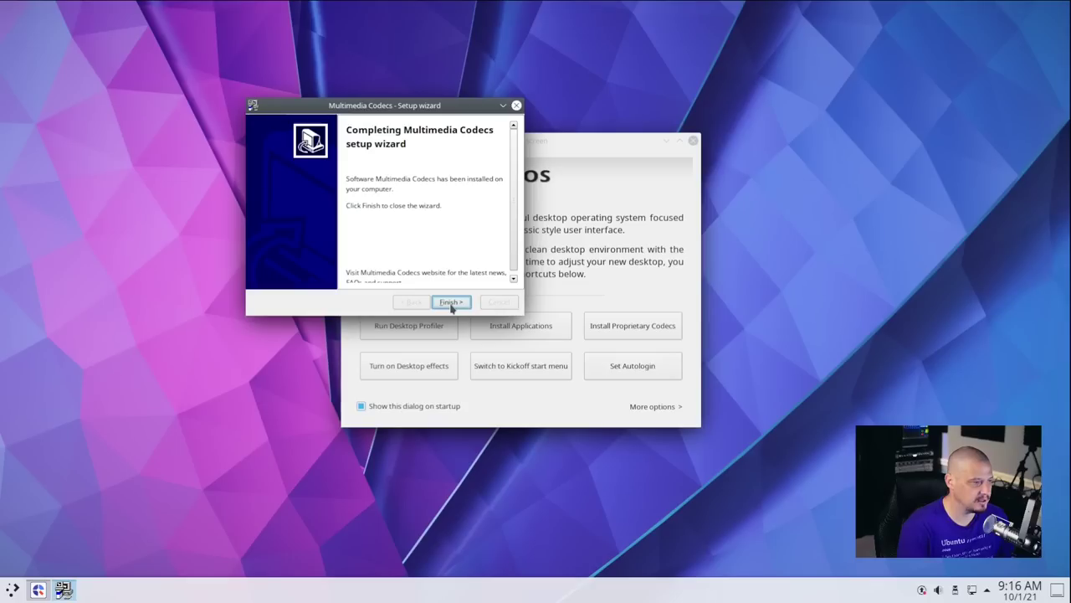
pyautogui.click(452, 303)
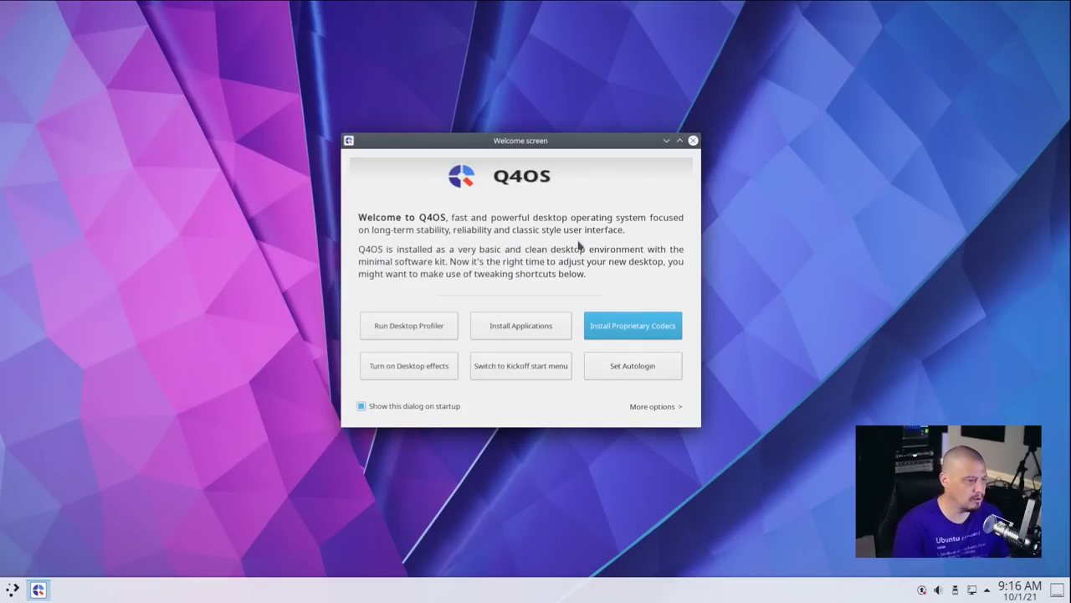
# Open the Q4OS Software Centre catalogue and maximise its window.
pyautogui.click(494, 323)
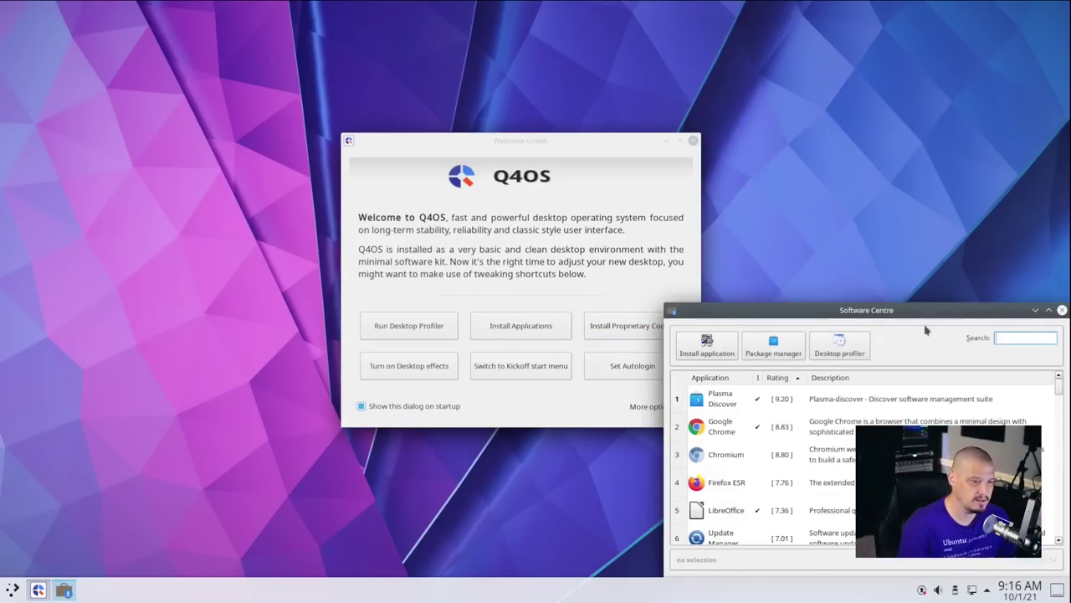
pyautogui.moveTo(928, 310); pyautogui.dragTo(569, 90)
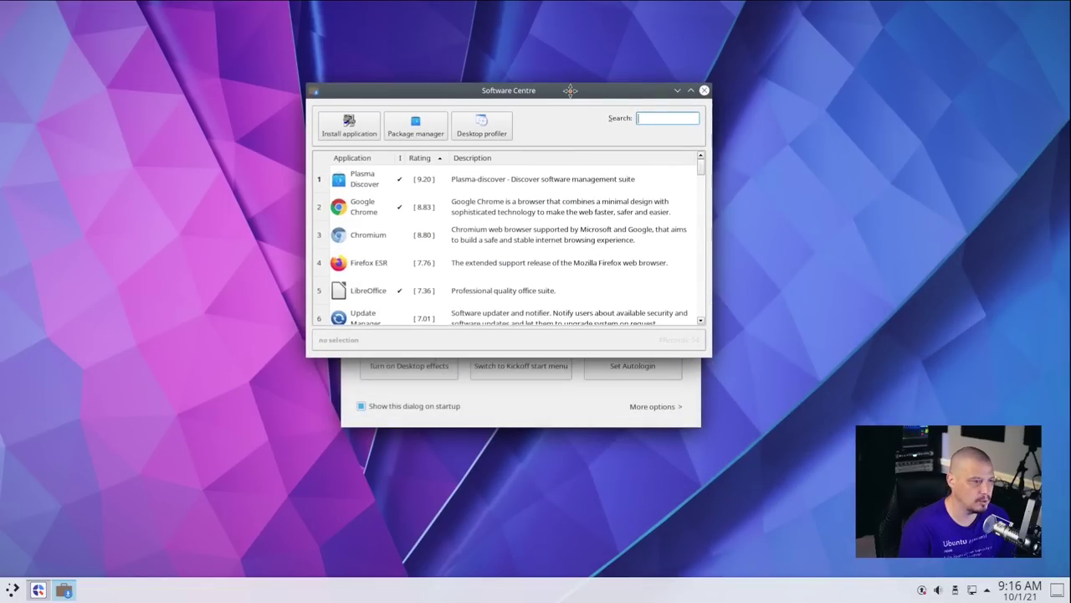
pyautogui.doubleClick(508, 92)
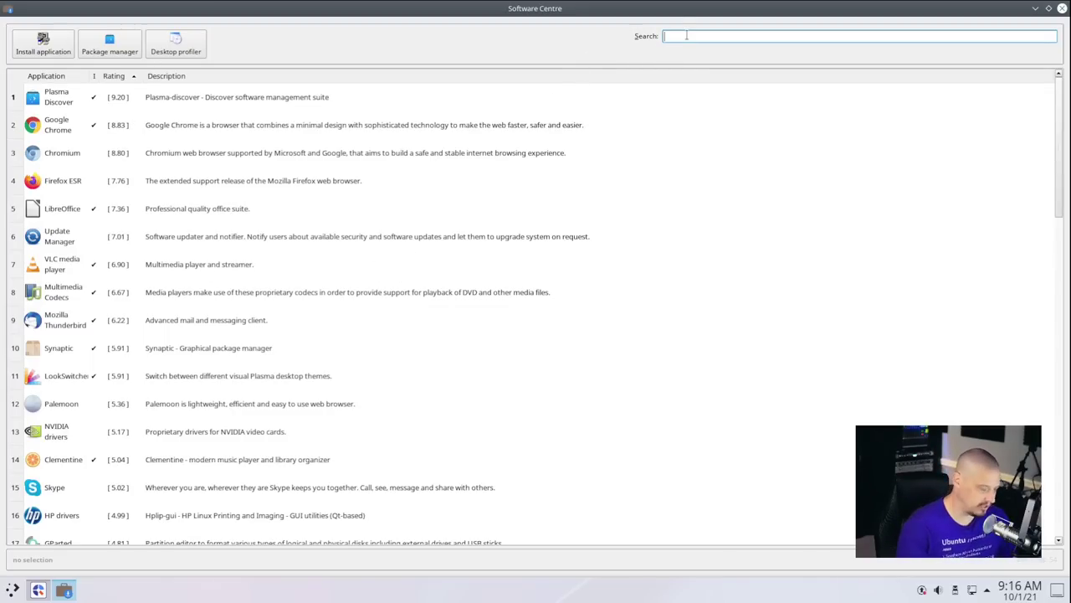
# Search the catalogue for 'htop', clear the search, and scroll the application list.
pyautogui.write('htop')
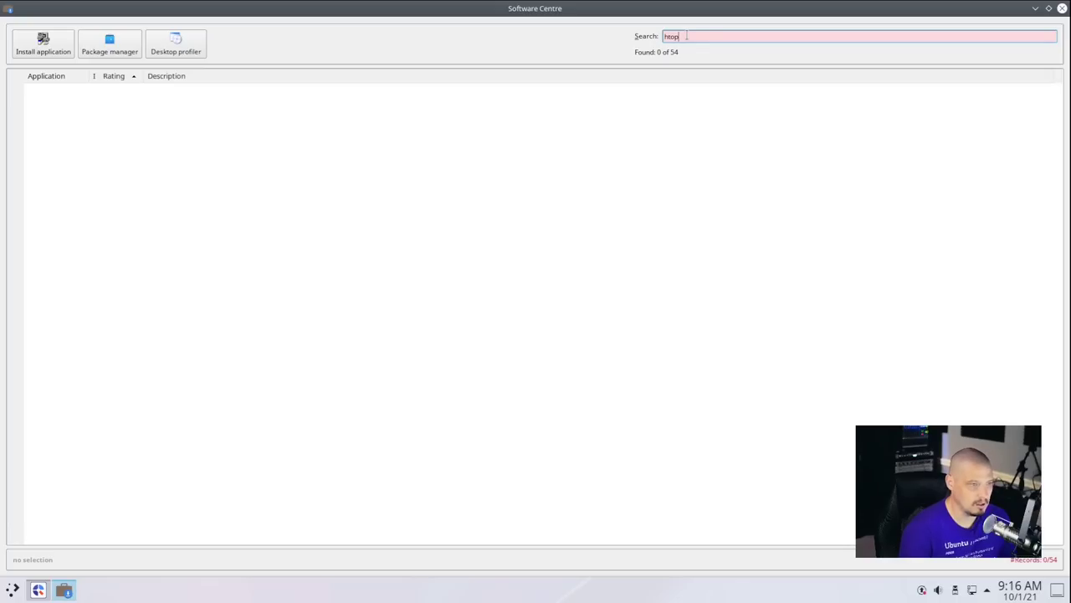
pyautogui.press('BackSpace')
pyautogui.press('BackSpace')
pyautogui.press('BackSpace')
pyautogui.press('BackSpace')
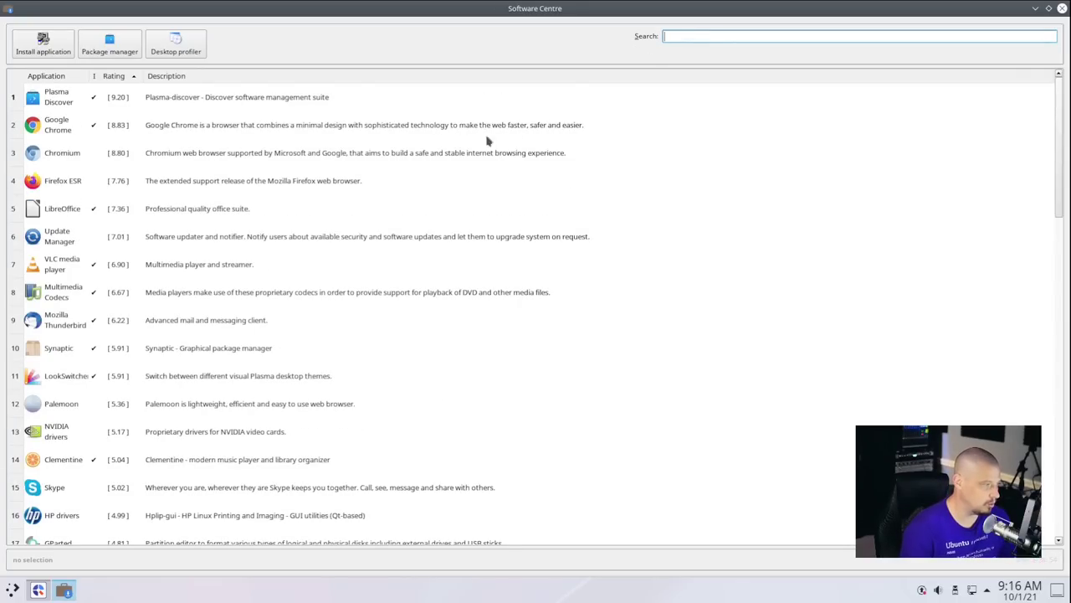
pyautogui.scroll(-15, 53, 117)
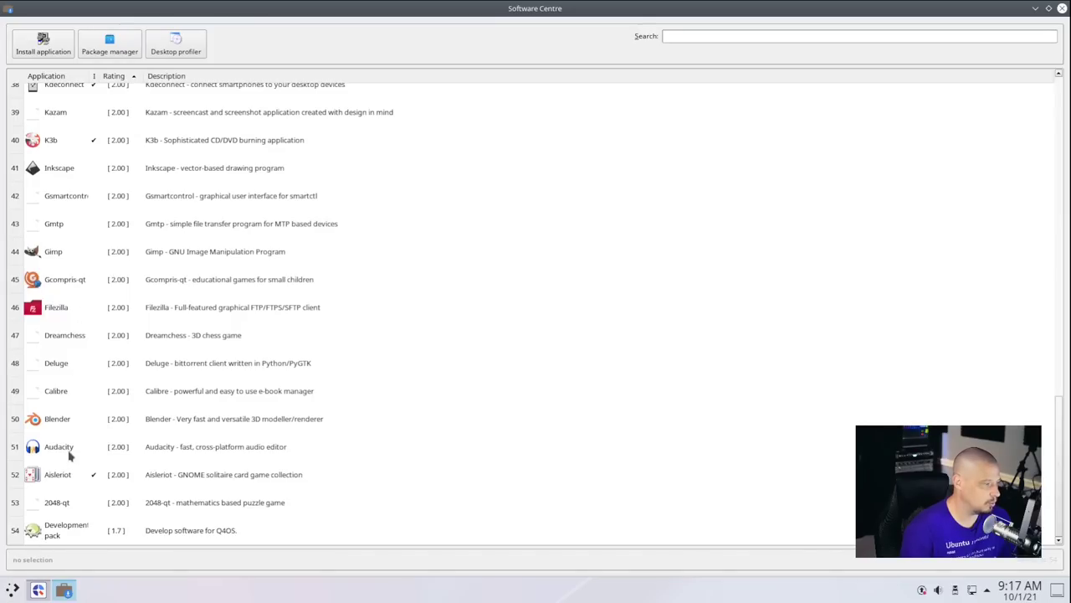
pyautogui.scroll(15, 70, 452)
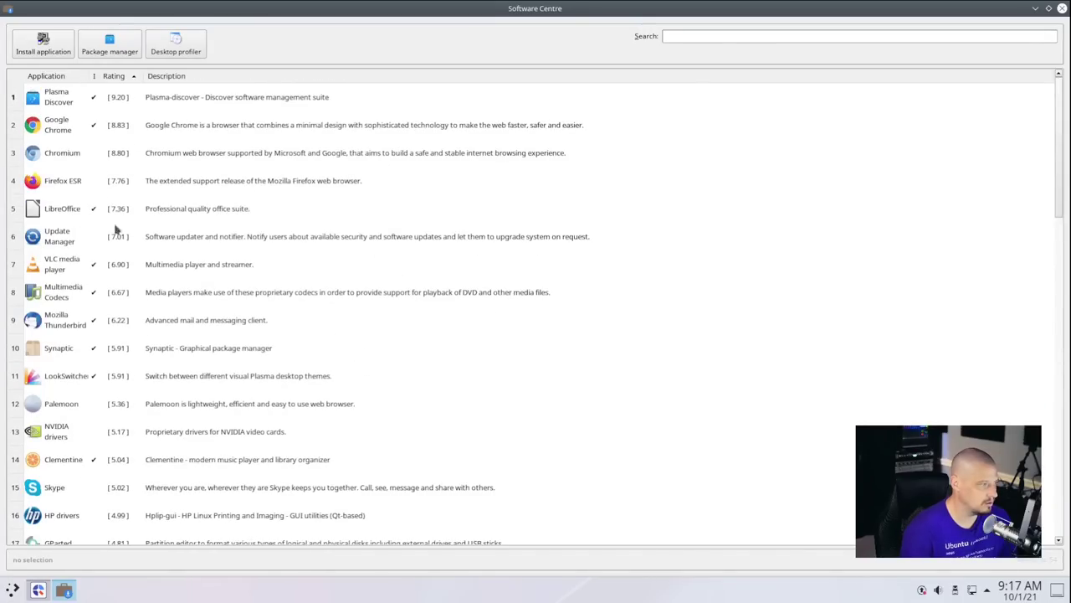
# Open Discover, search 'ht' to view the installed Htop page, then close Discover.
pyautogui.click(127, 39)
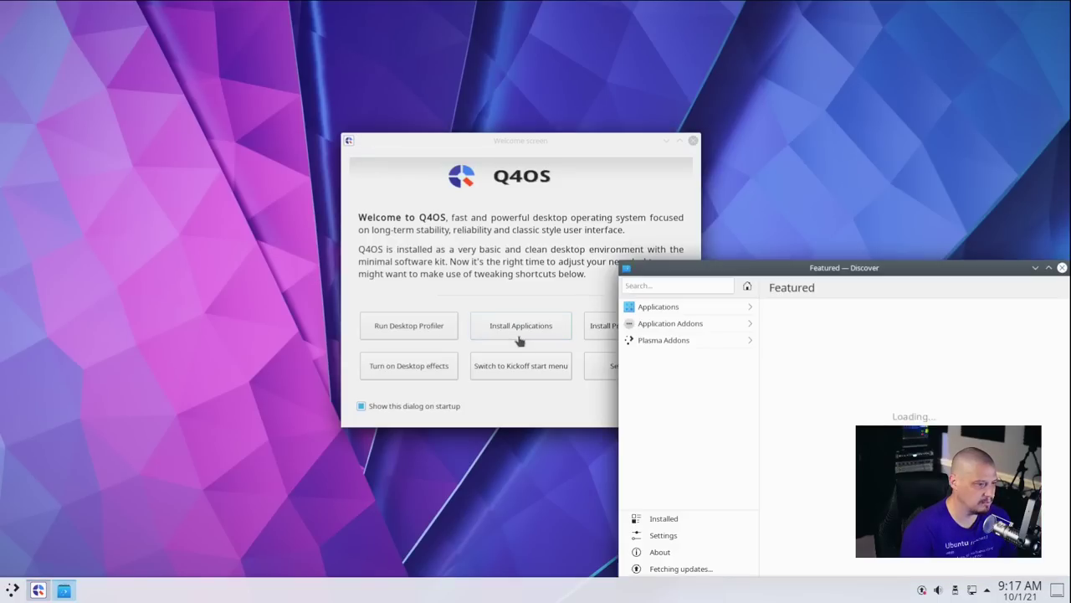
pyautogui.moveTo(779, 269); pyautogui.dragTo(338, 63)
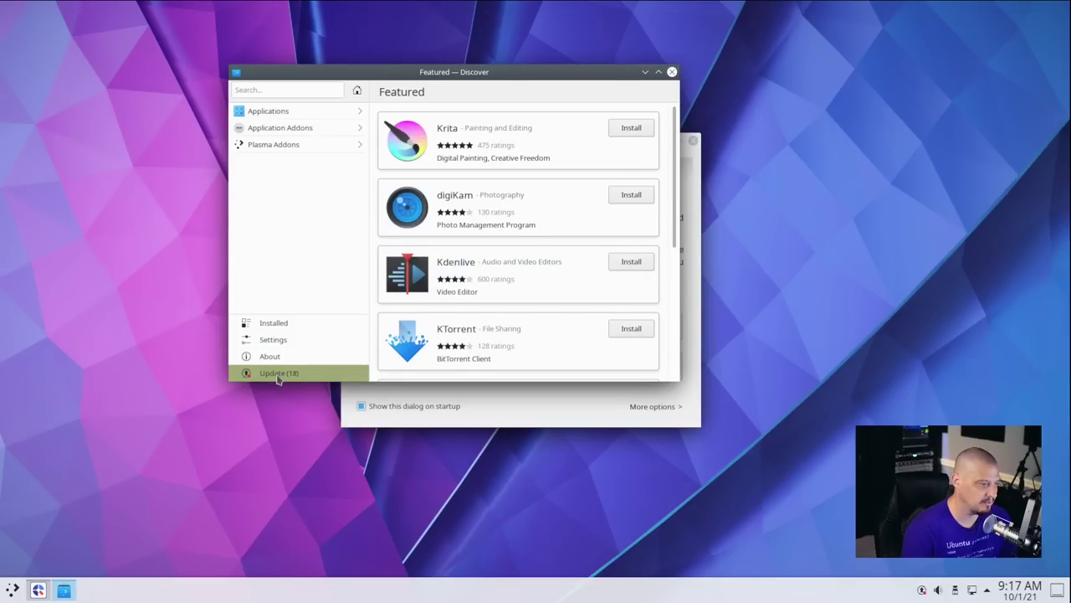
pyautogui.click(286, 94)
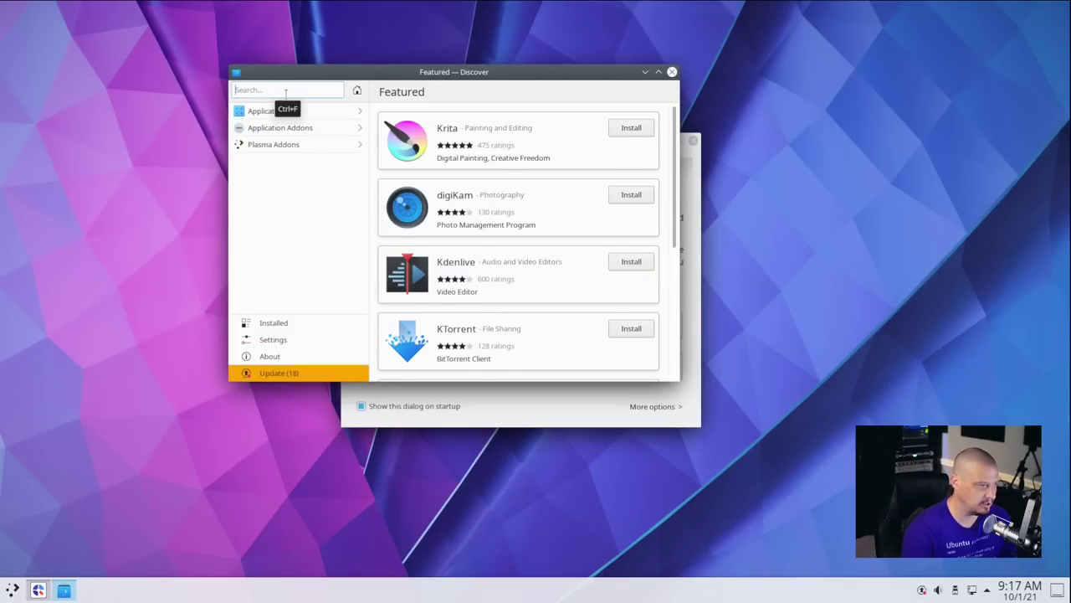
pyautogui.write('htop')
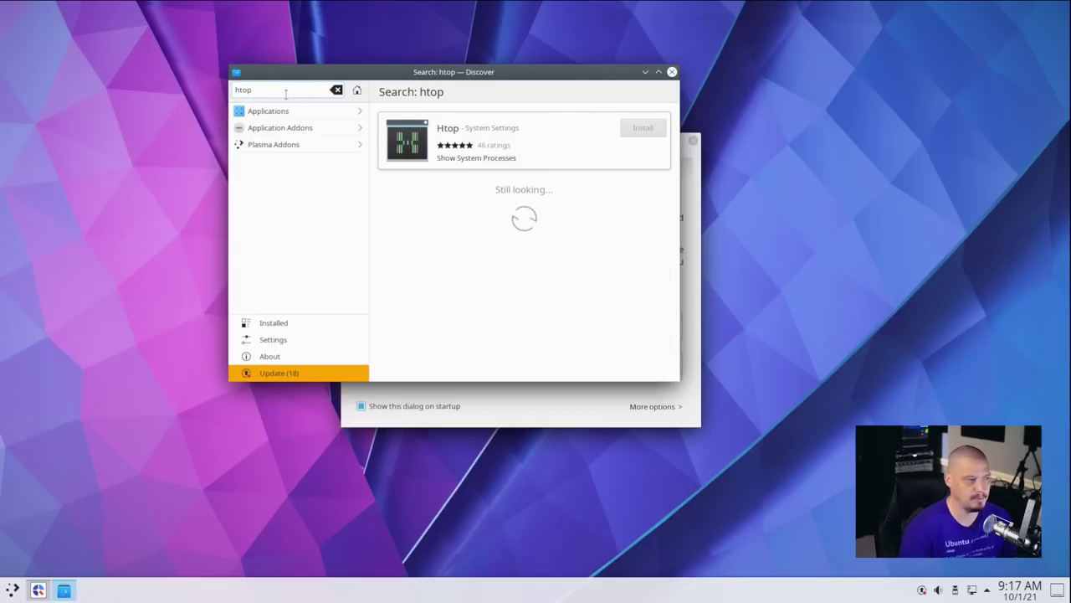
pyautogui.click(464, 154)
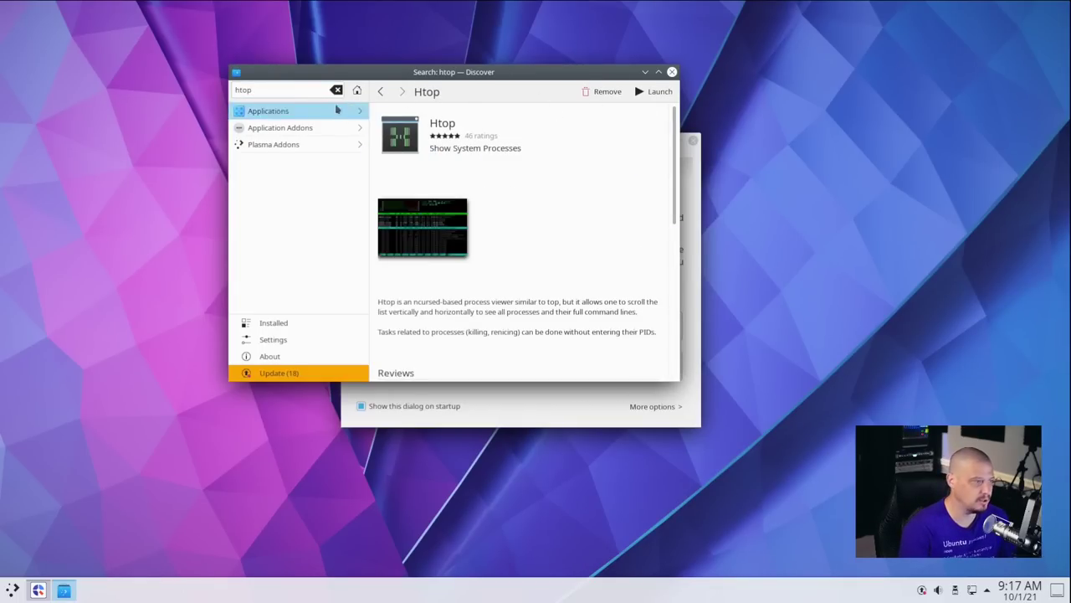
pyautogui.click(672, 73)
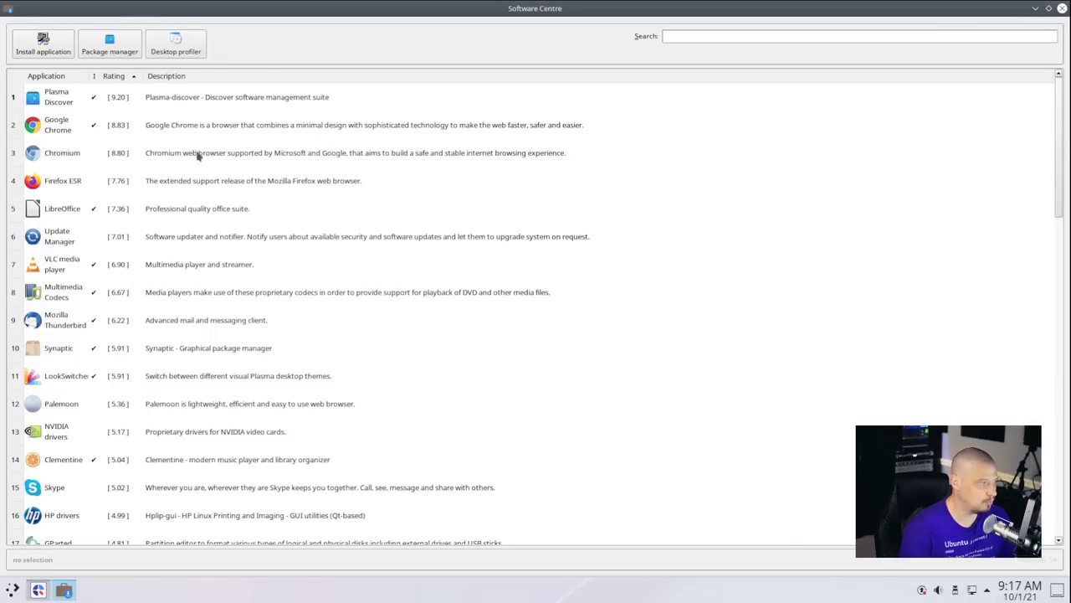
# Scroll the Software Centre list down to row 54 and back, then close it.
pyautogui.scroll(-11, 201, 159)
pyautogui.scroll(-1, 58, 540)
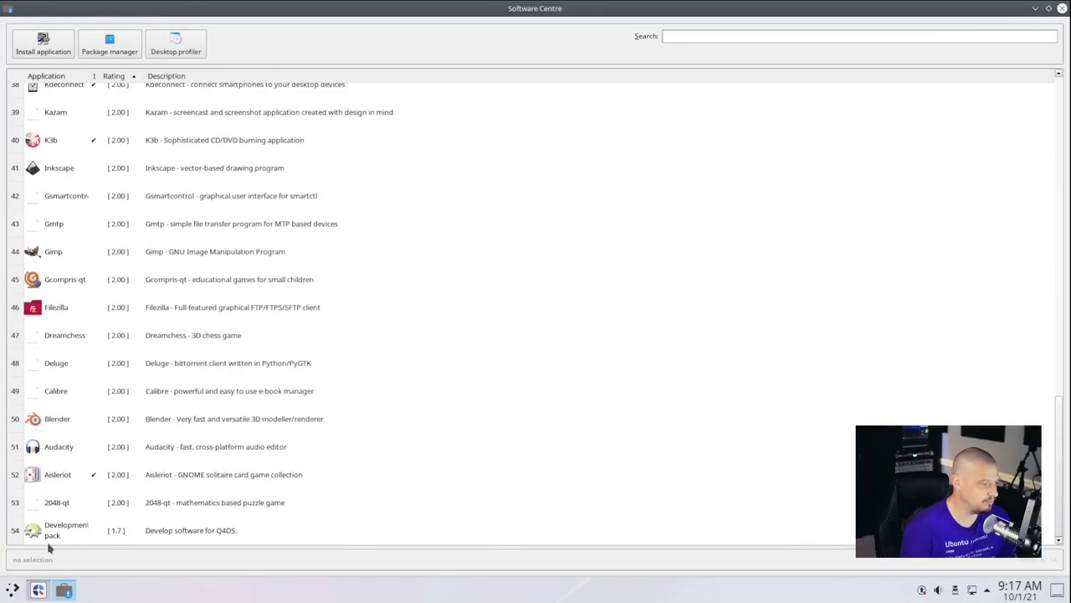
pyautogui.scroll(2, 134, 516)
pyautogui.scroll(11, 134, 517)
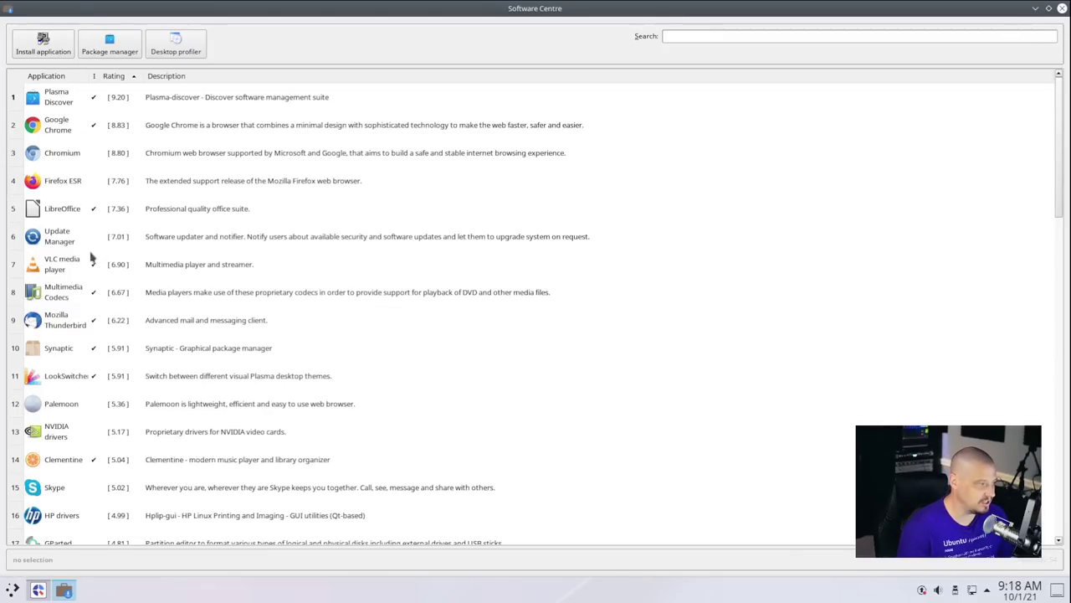
pyautogui.scroll(-2, 199, 329)
pyautogui.scroll(-3, 200, 329)
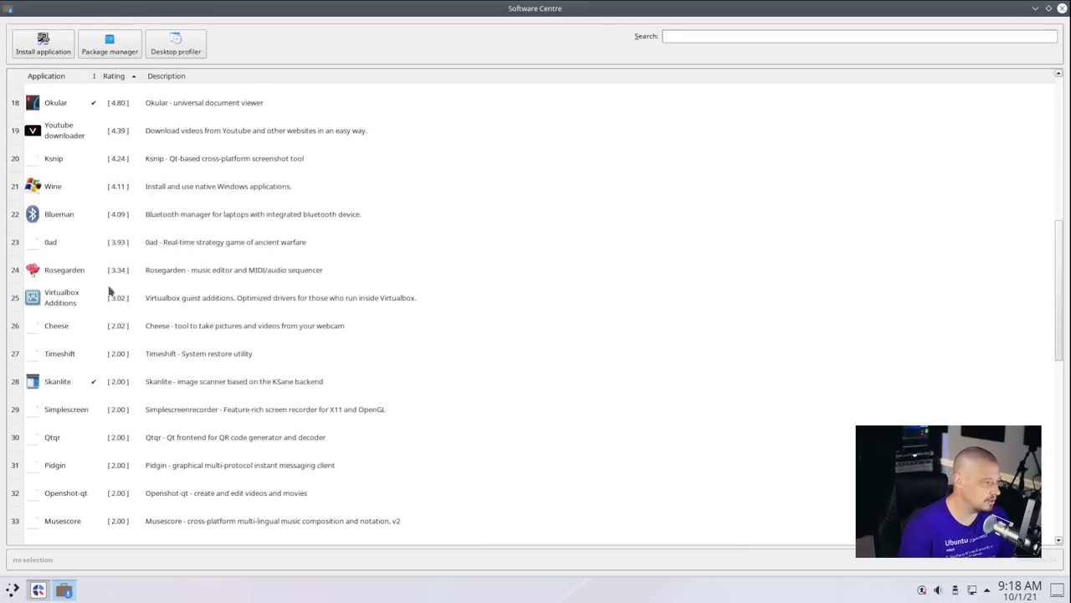
pyautogui.scroll(-5, 217, 301)
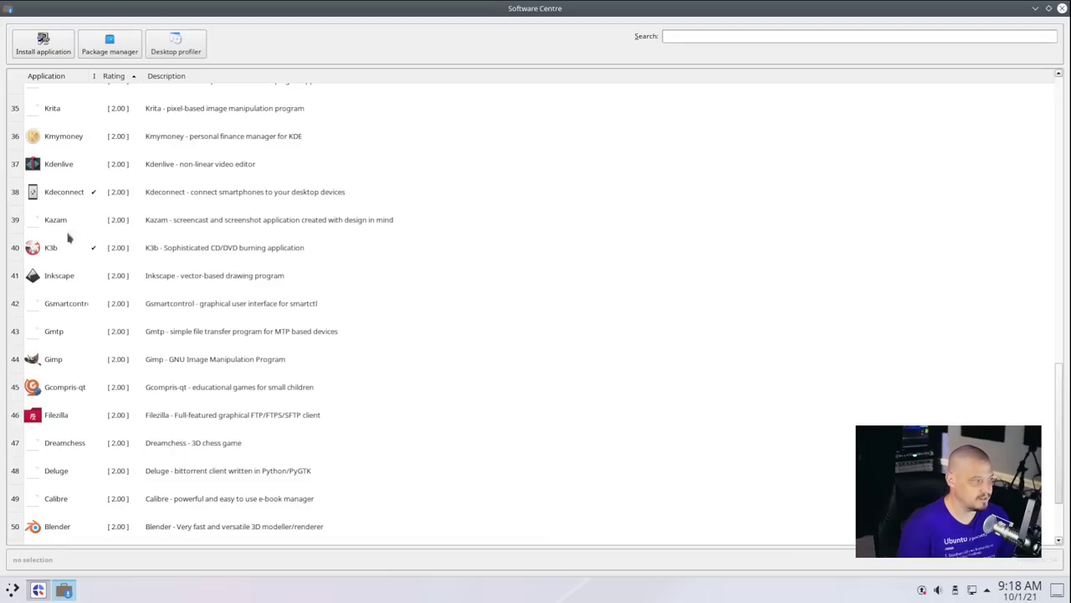
pyautogui.scroll(-2, 319, 324)
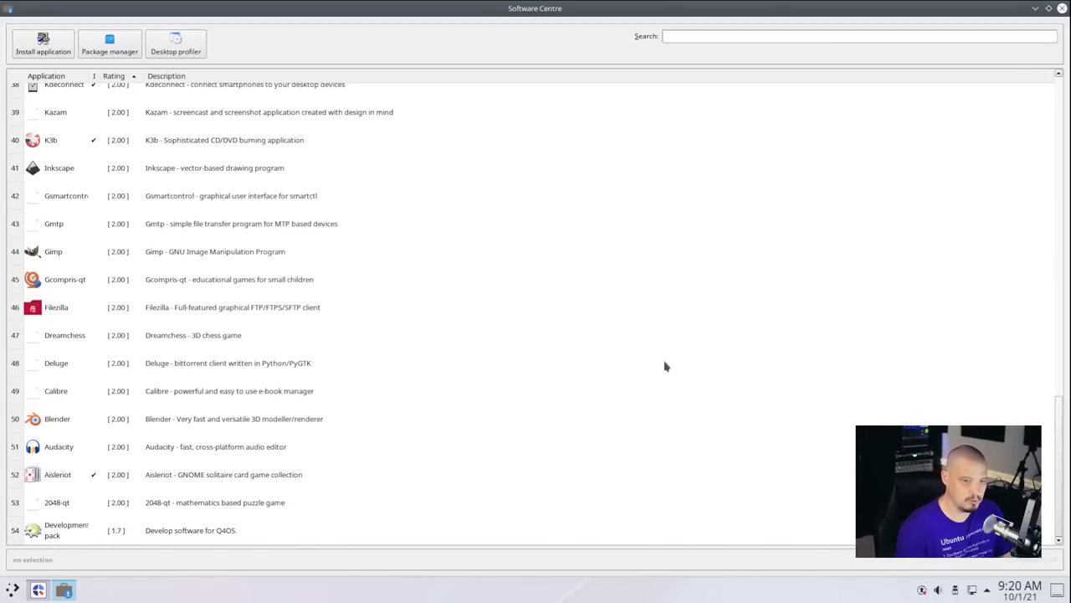
pyautogui.scroll(12, 665, 365)
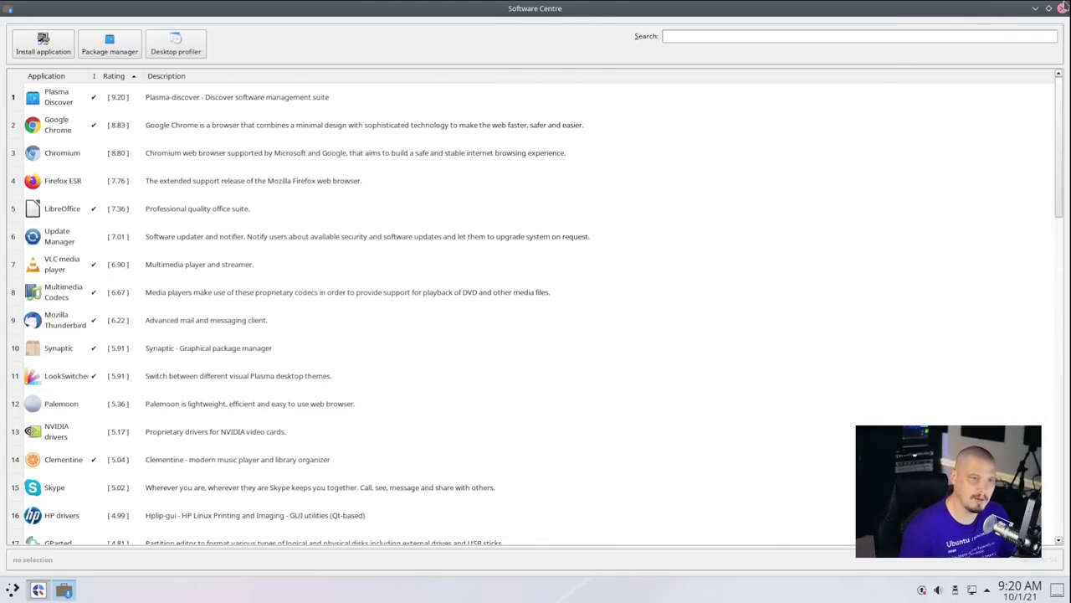
pyautogui.click(1062, 7)
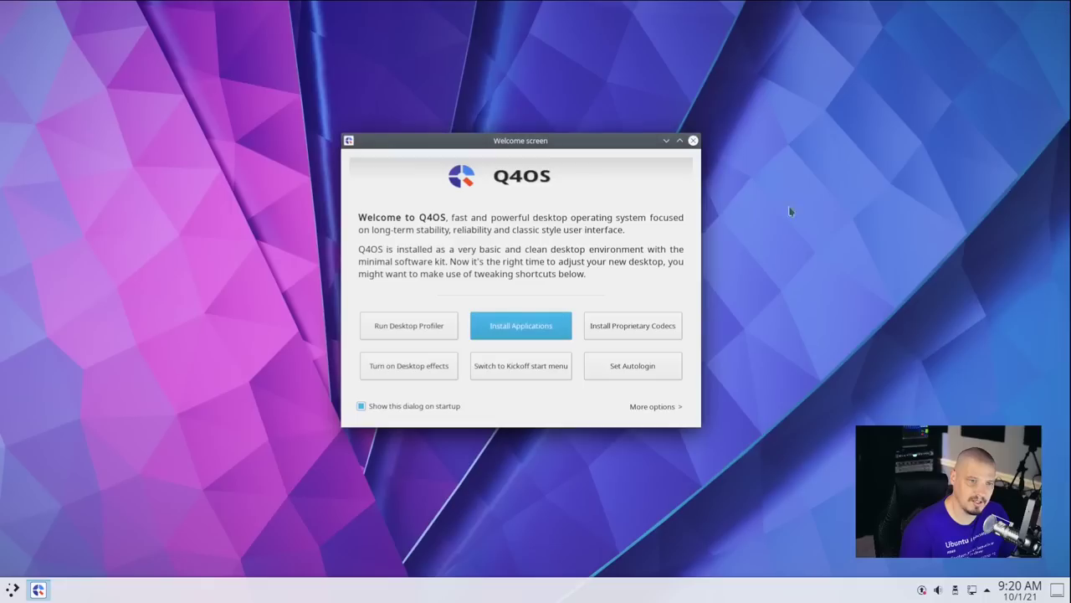
pyautogui.click(550, 333)
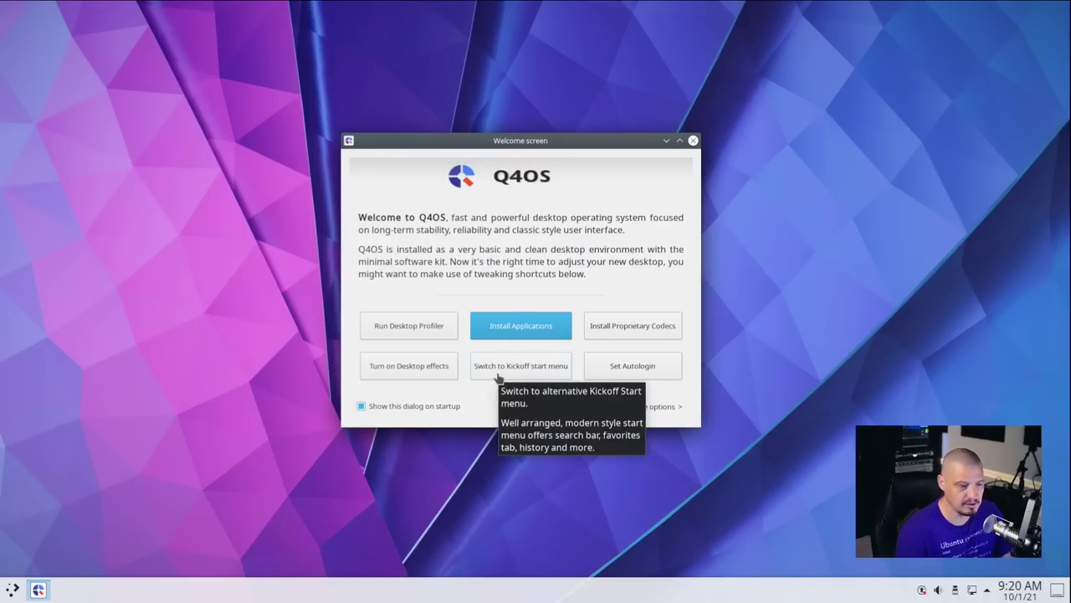
pyautogui.click(12, 589)
pyautogui.click(77, 554)
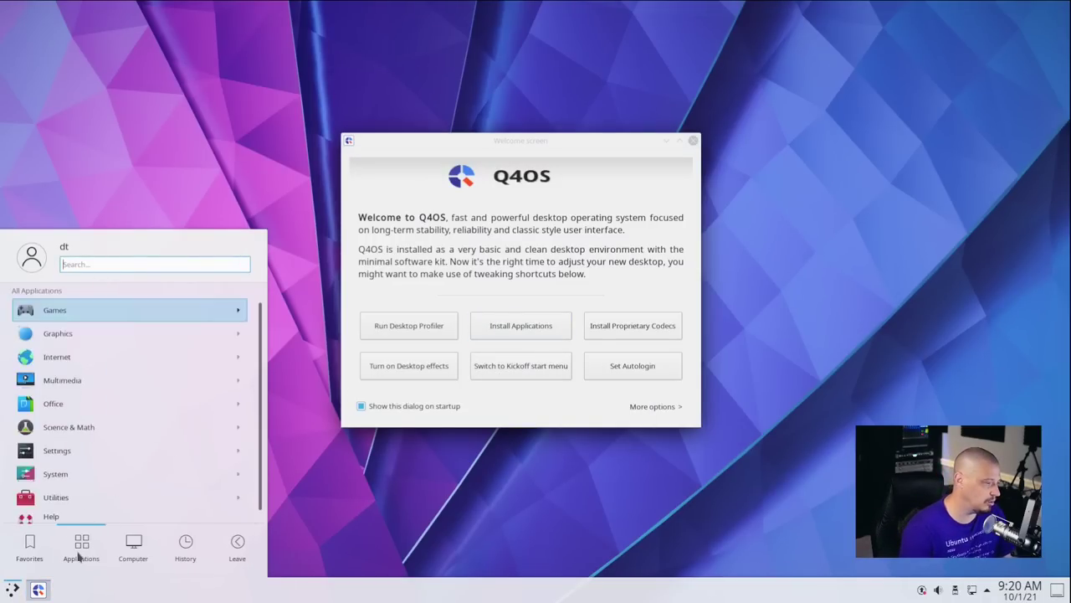
pyautogui.click(13, 589)
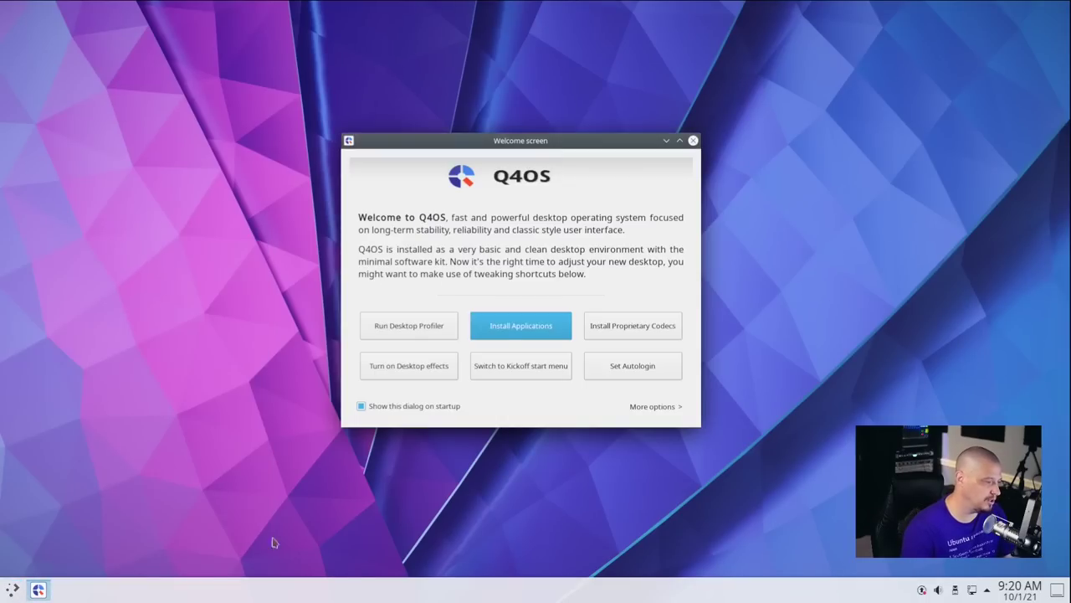
pyautogui.click(515, 373)
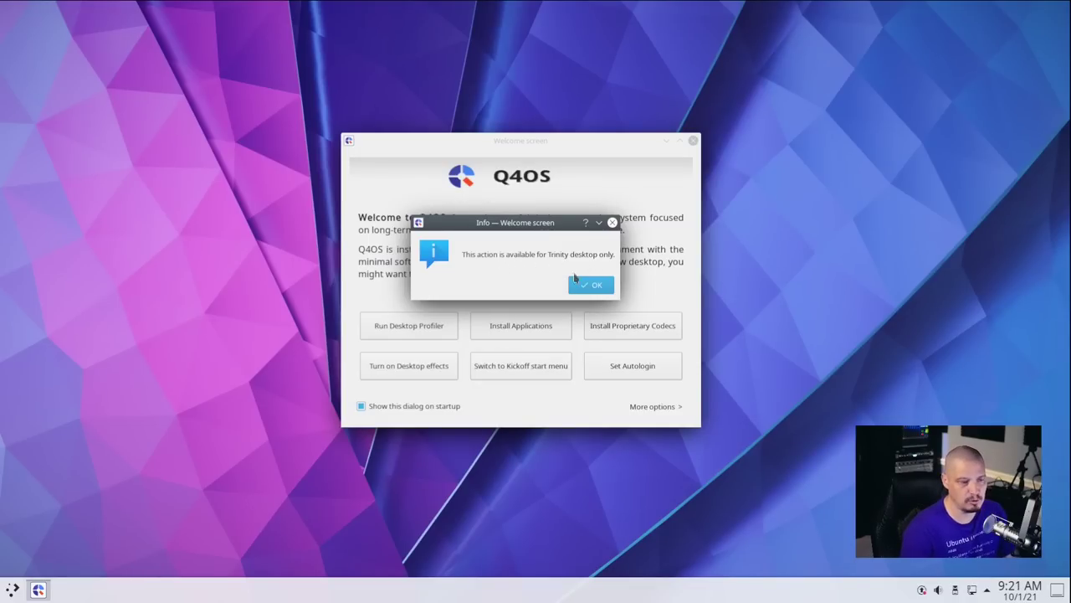
pyautogui.click(588, 283)
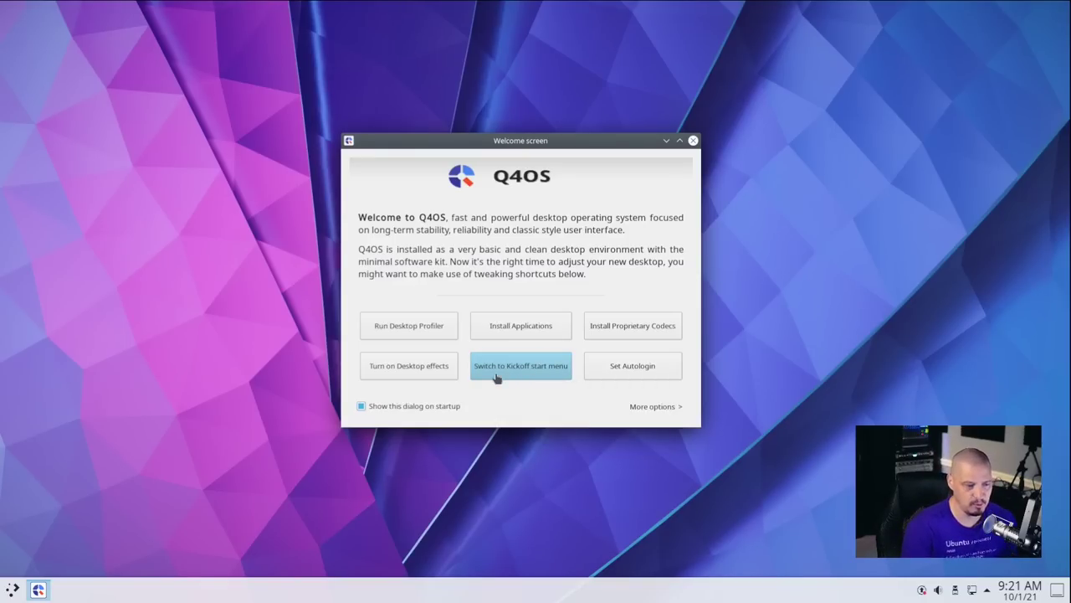
pyautogui.click(497, 379)
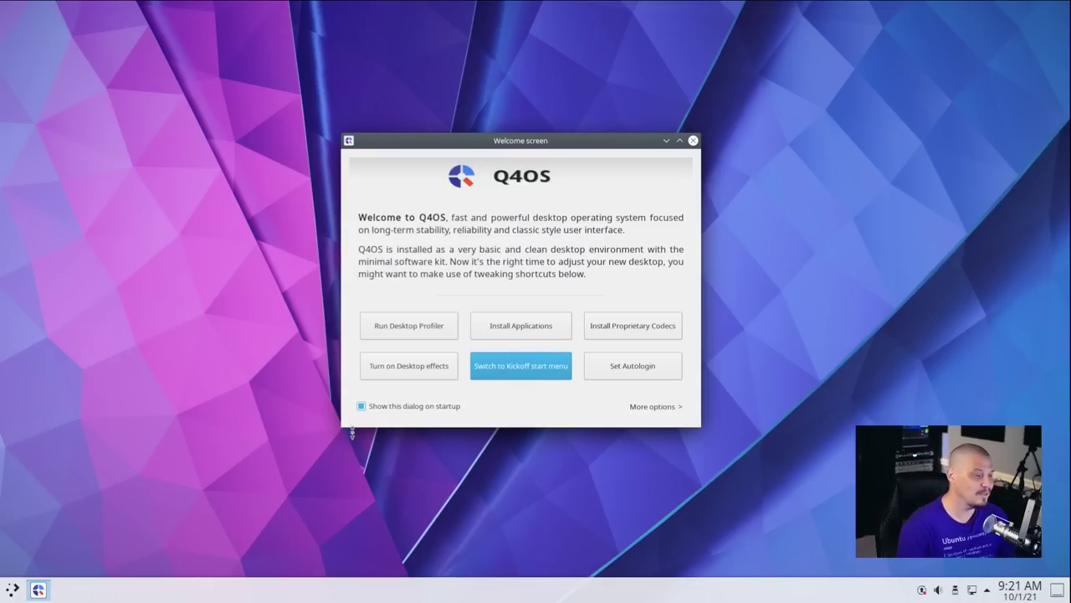
# Switch the panel launcher to the full-screen Application Dashboard and try opening and closing it.
pyautogui.click(13, 588)
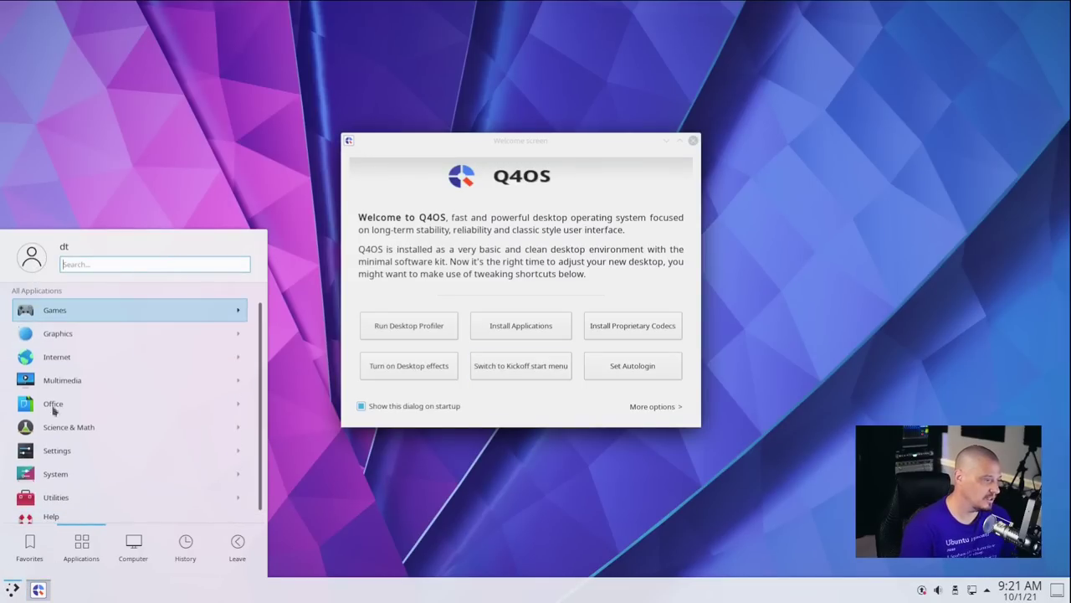
pyautogui.rightClick(12, 592)
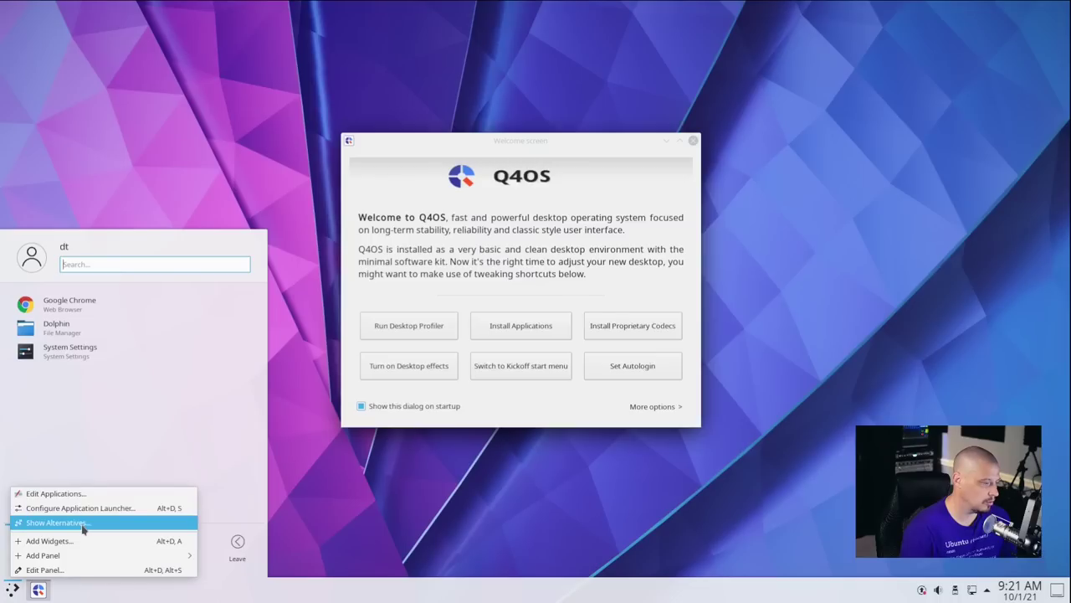
pyautogui.click(99, 522)
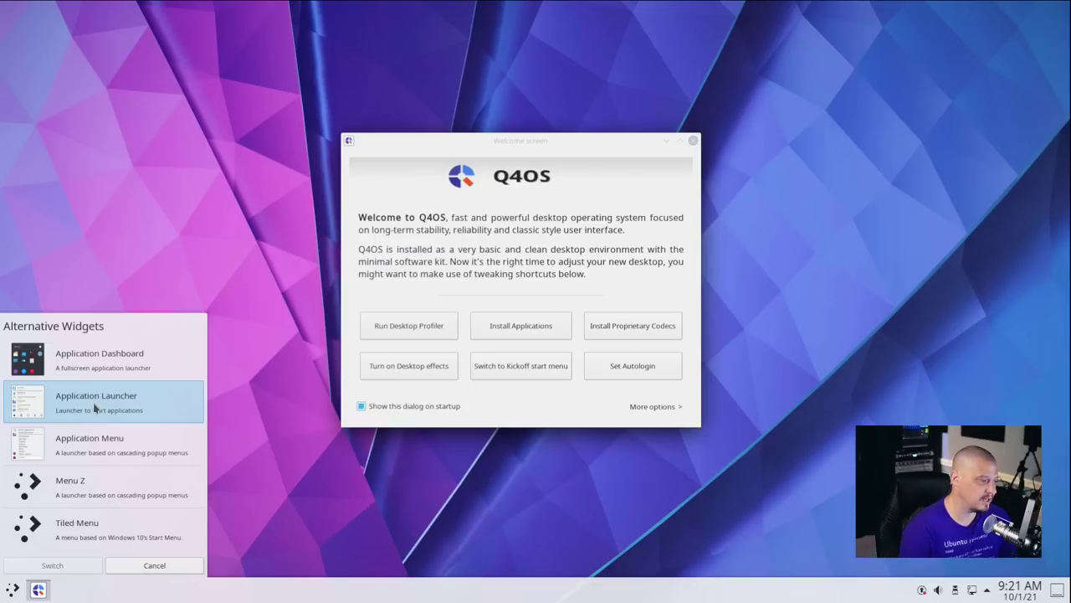
pyautogui.click(97, 368)
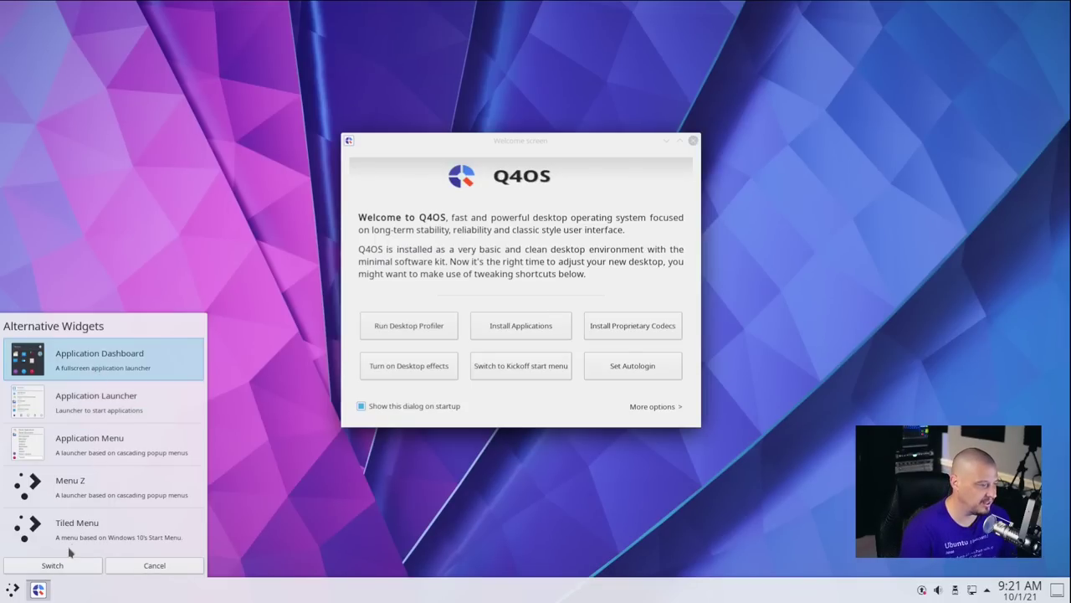
pyautogui.click(95, 566)
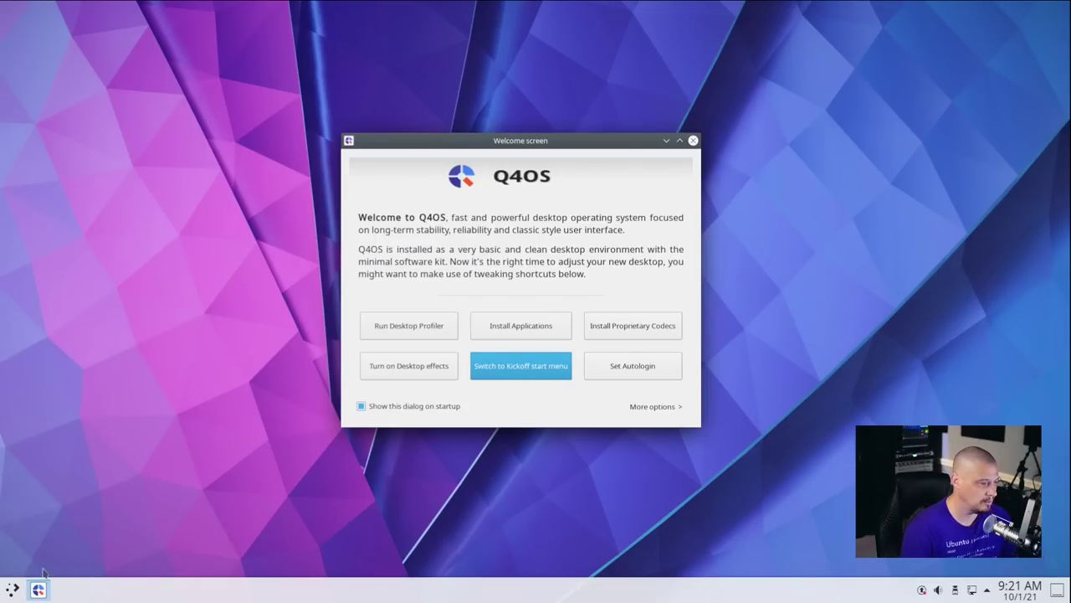
pyautogui.click(15, 590)
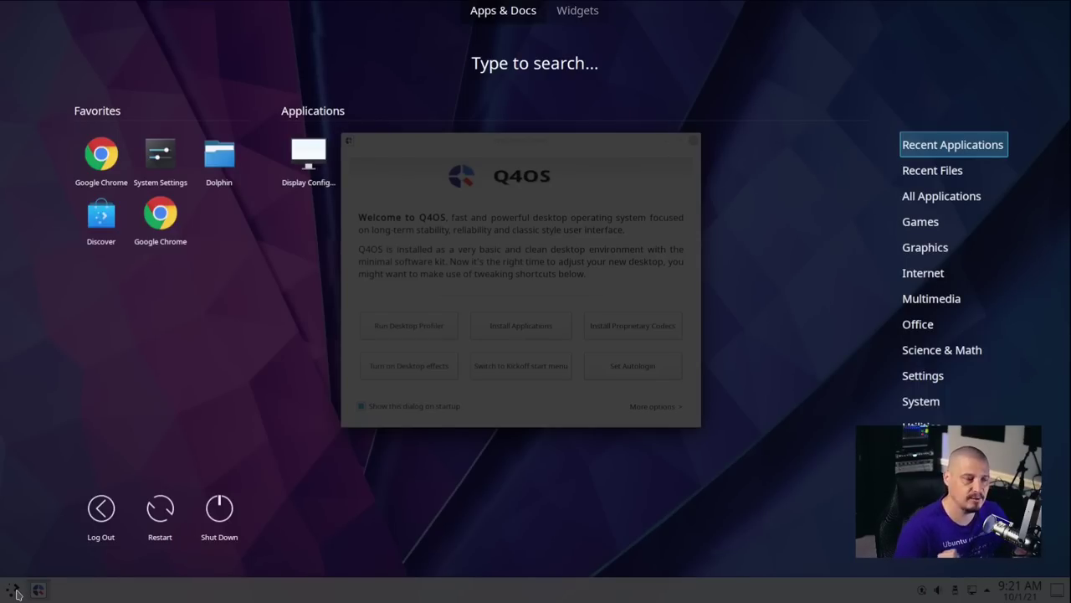
pyautogui.click(14, 590)
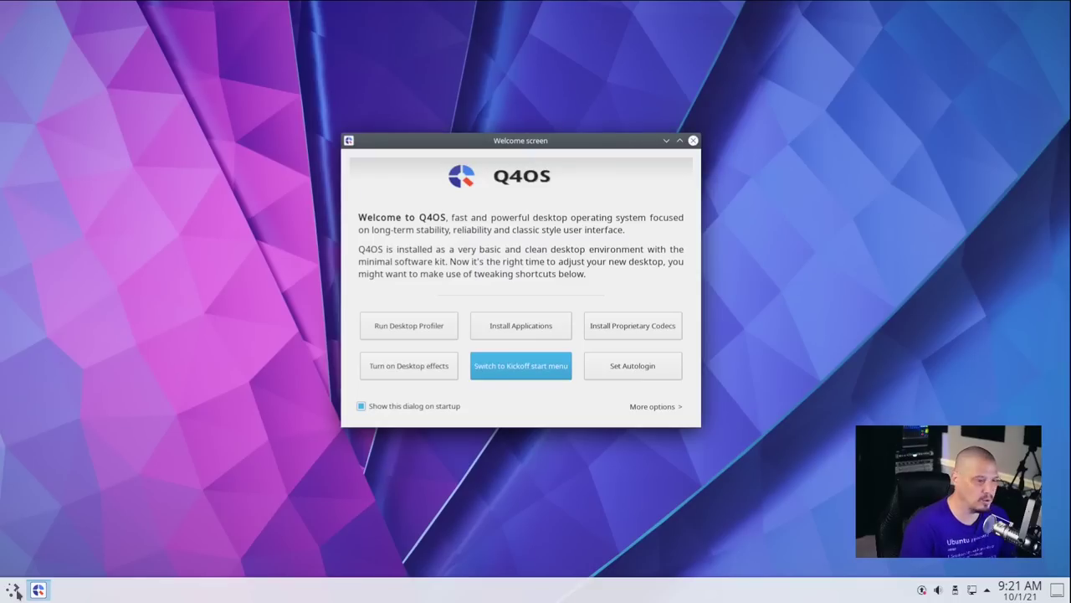
pyautogui.click(14, 590)
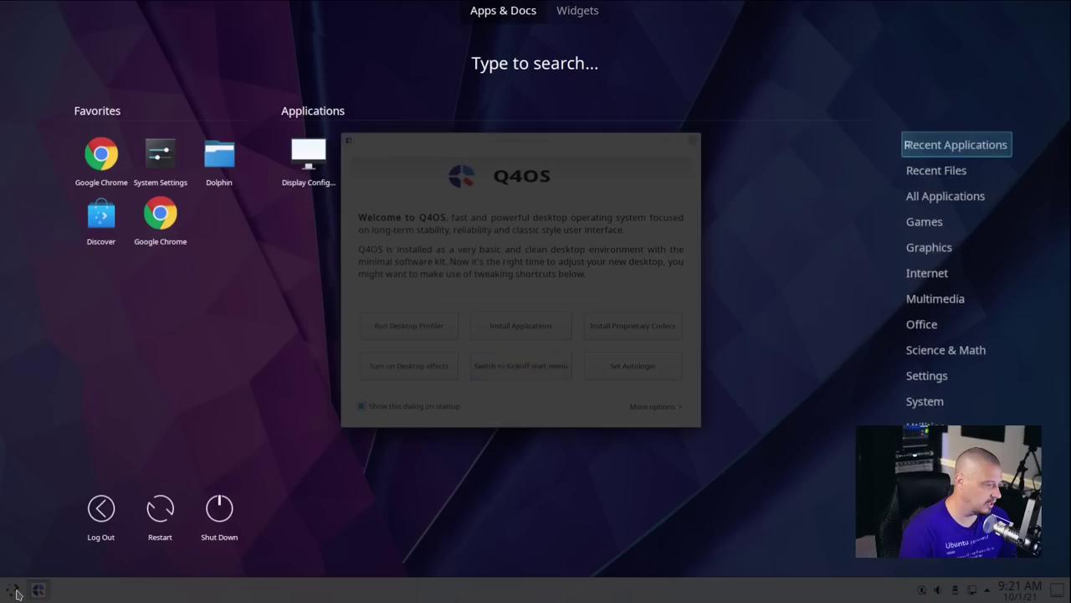
pyautogui.click(14, 590)
# Switch the launcher back to the standard Application Launcher and open its menu.
pyautogui.rightClick(14, 590)
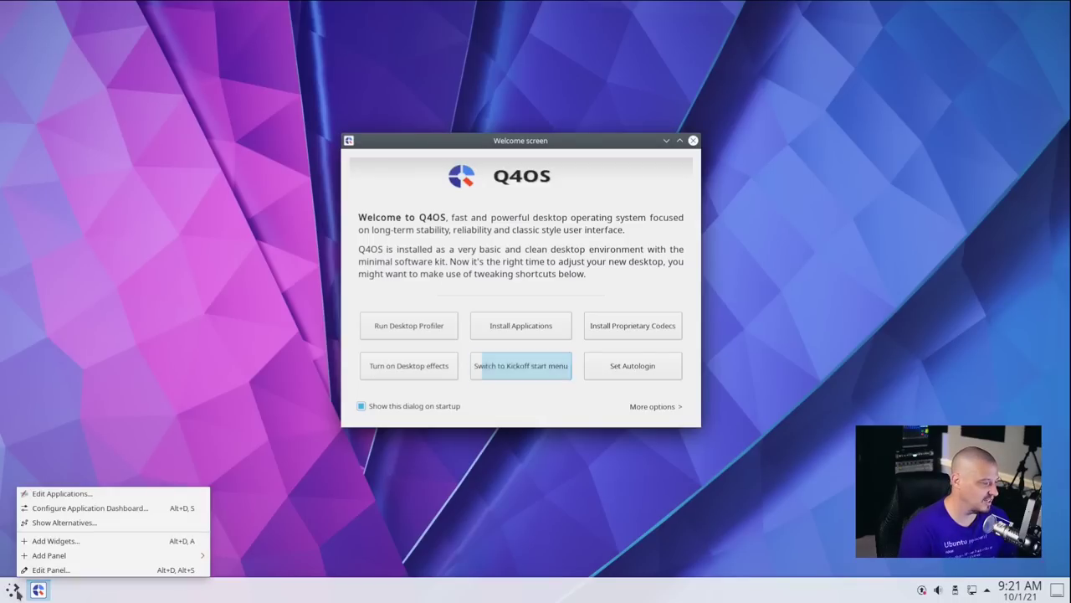
pyautogui.click(65, 522)
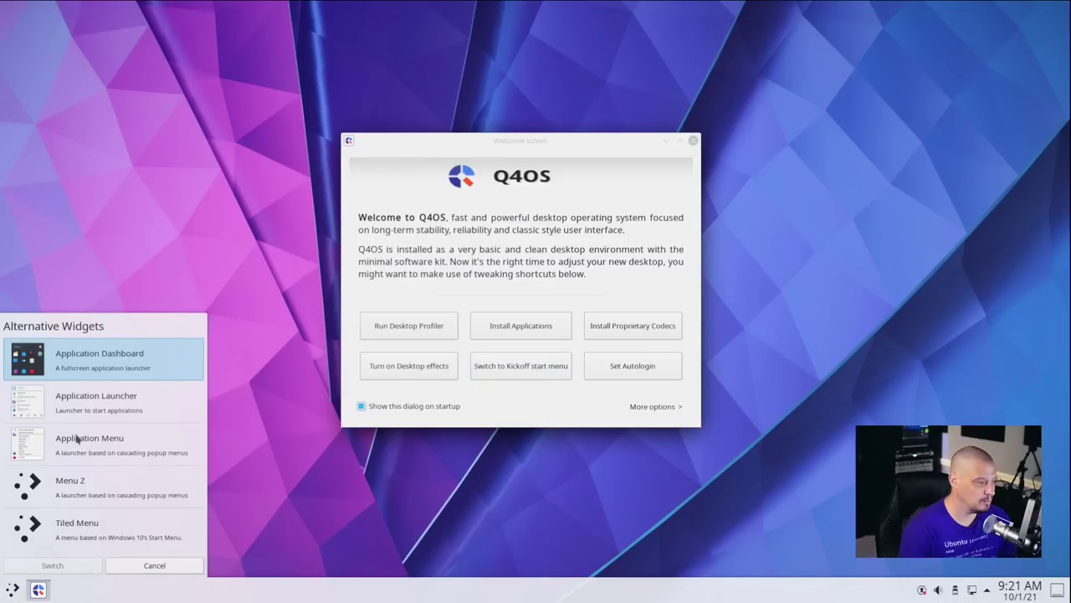
pyautogui.click(81, 405)
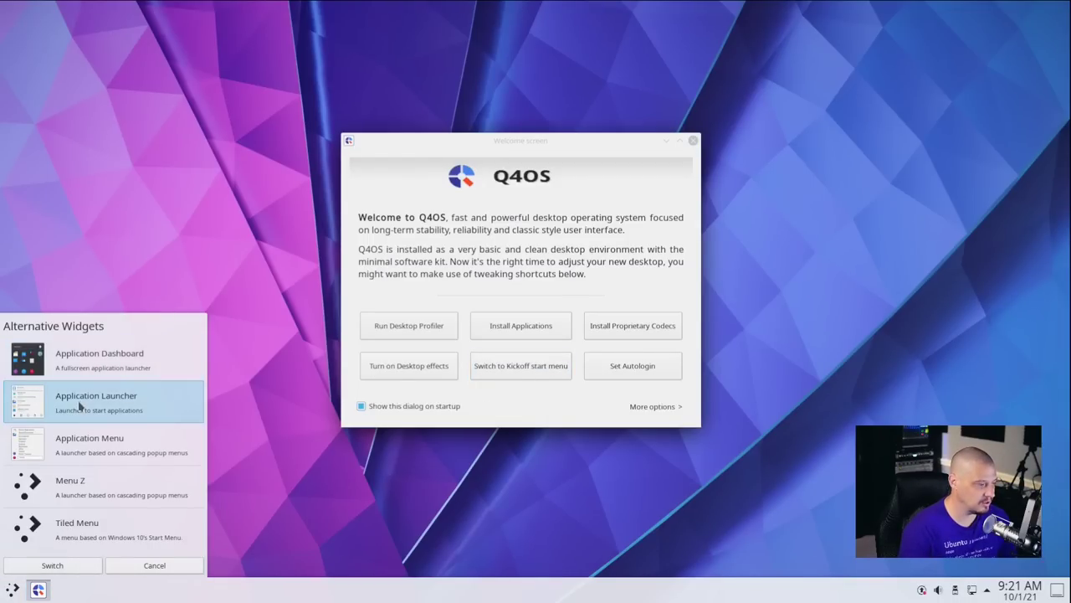
pyautogui.click(66, 566)
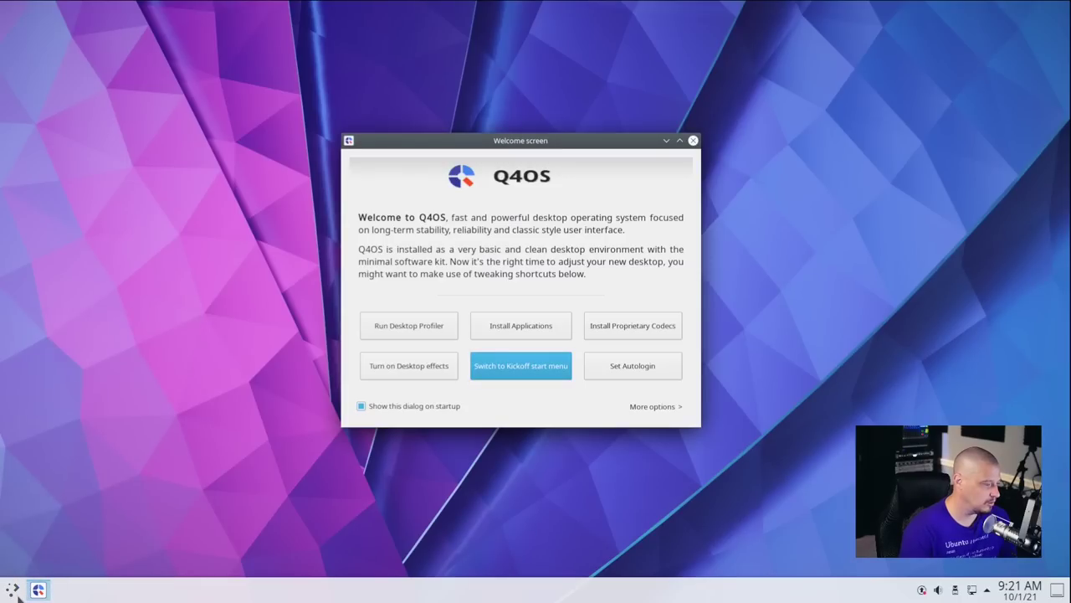
pyautogui.click(15, 591)
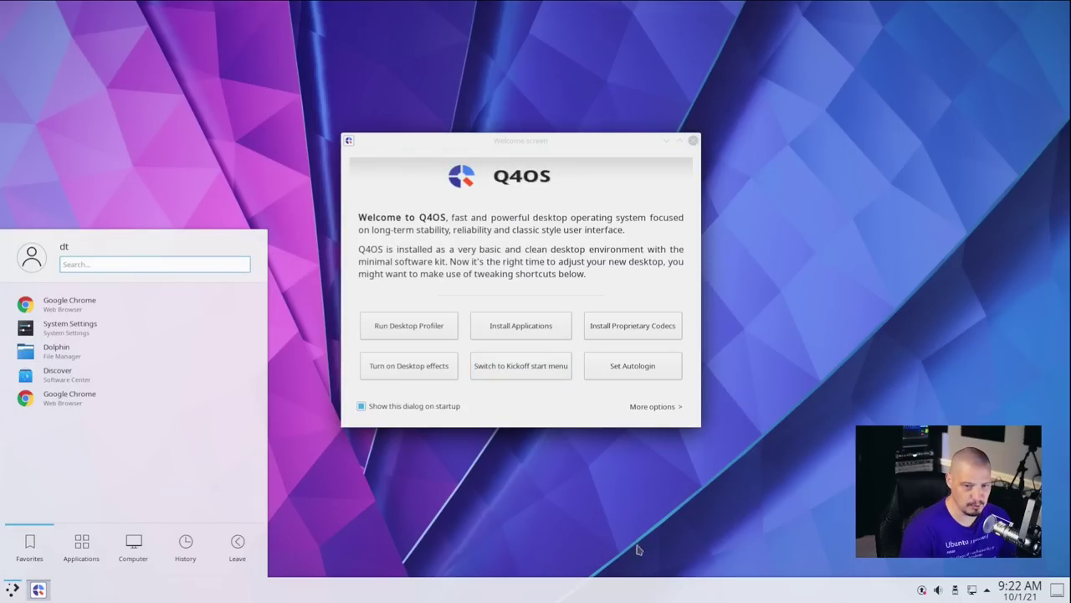
# Close the menu and the Welcome screen, then show the launcher's application categories.
pyautogui.click(756, 514)
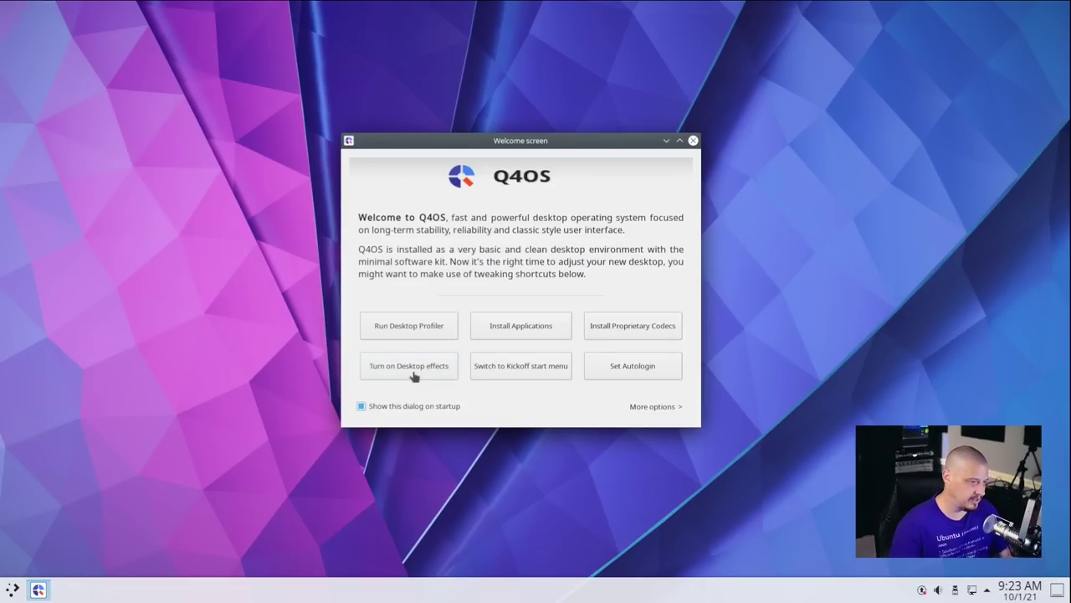
pyautogui.click(693, 141)
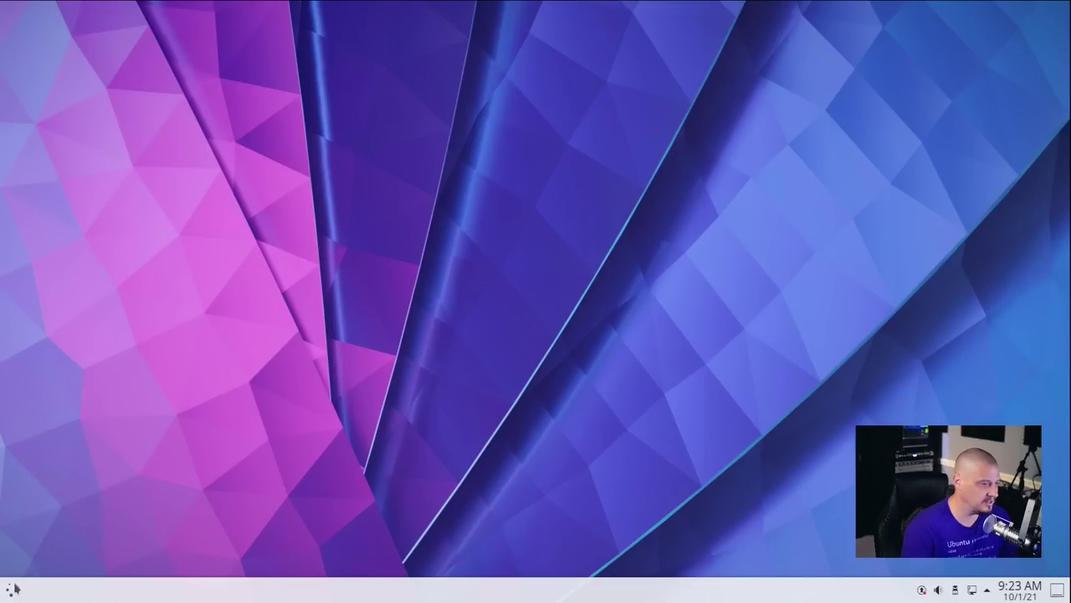
pyautogui.click(15, 588)
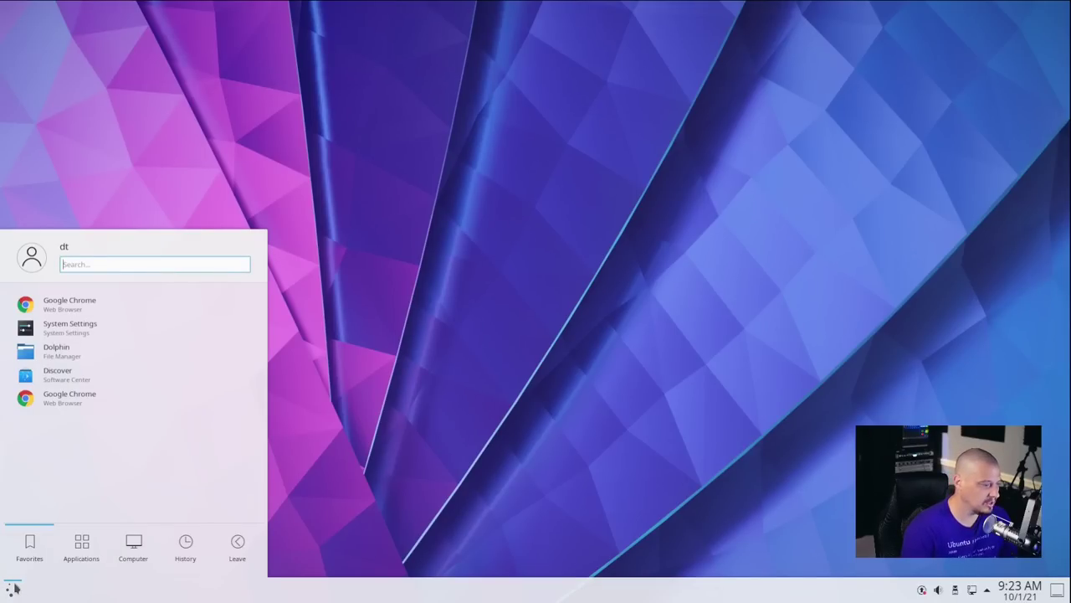
pyautogui.click(77, 544)
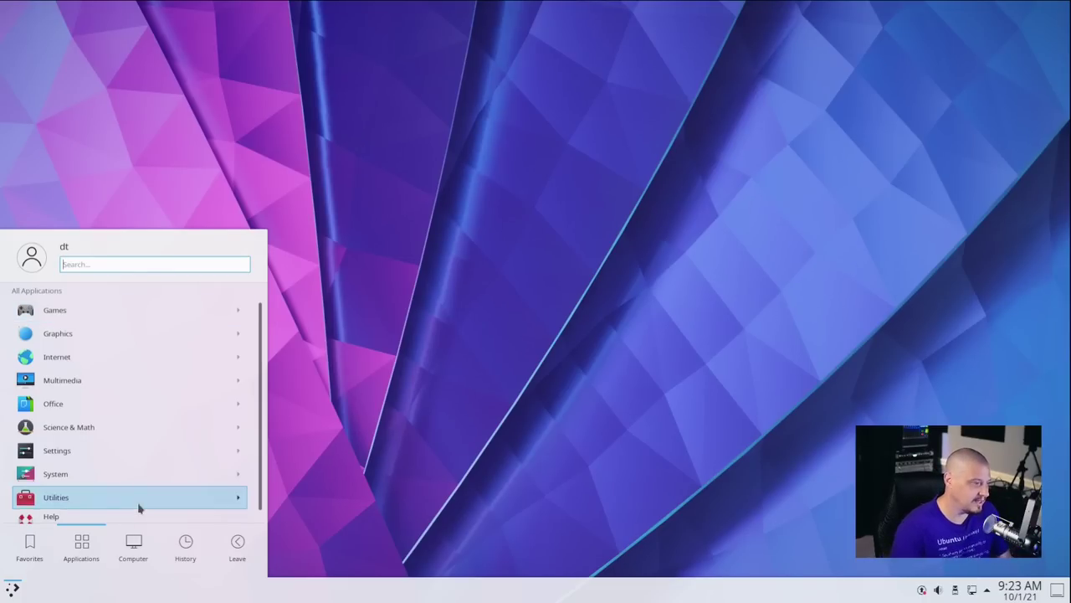
# Browse Games > Card Games, then return to the All Applications category list.
pyautogui.click(152, 312)
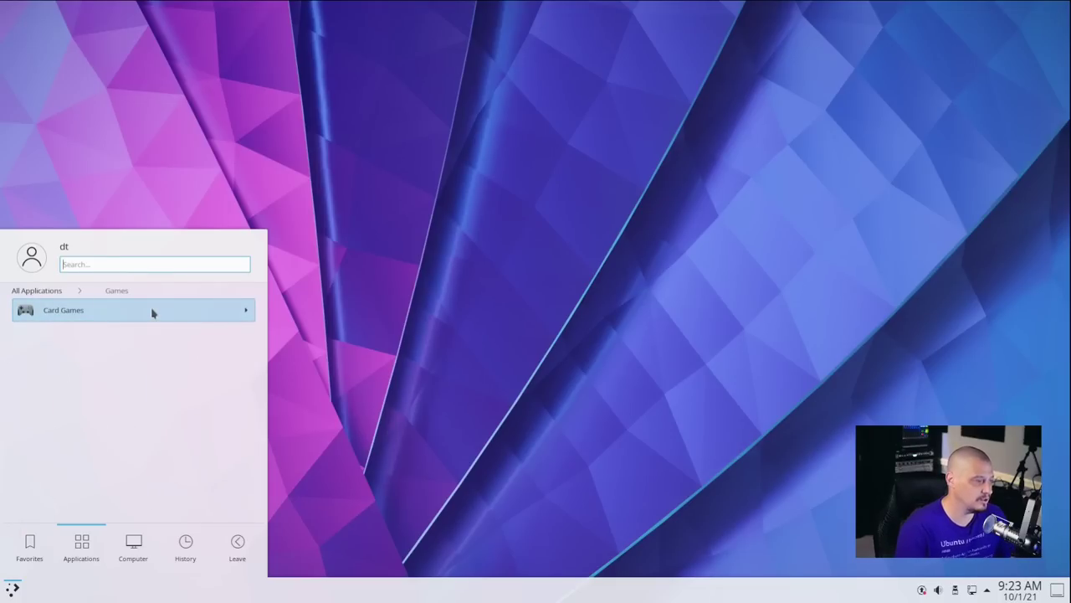
pyautogui.click(152, 313)
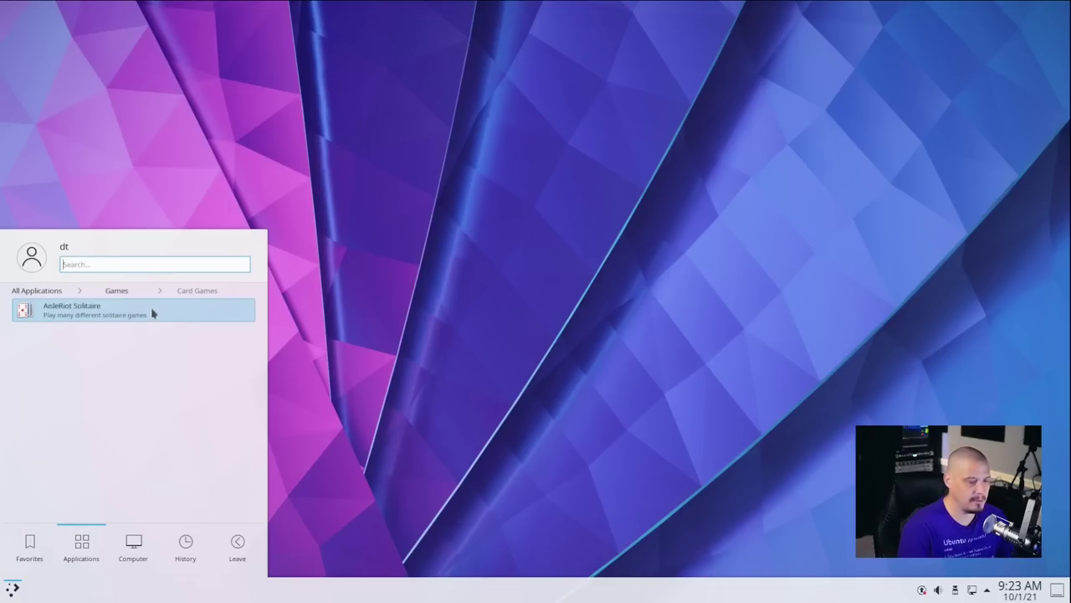
pyautogui.click(56, 291)
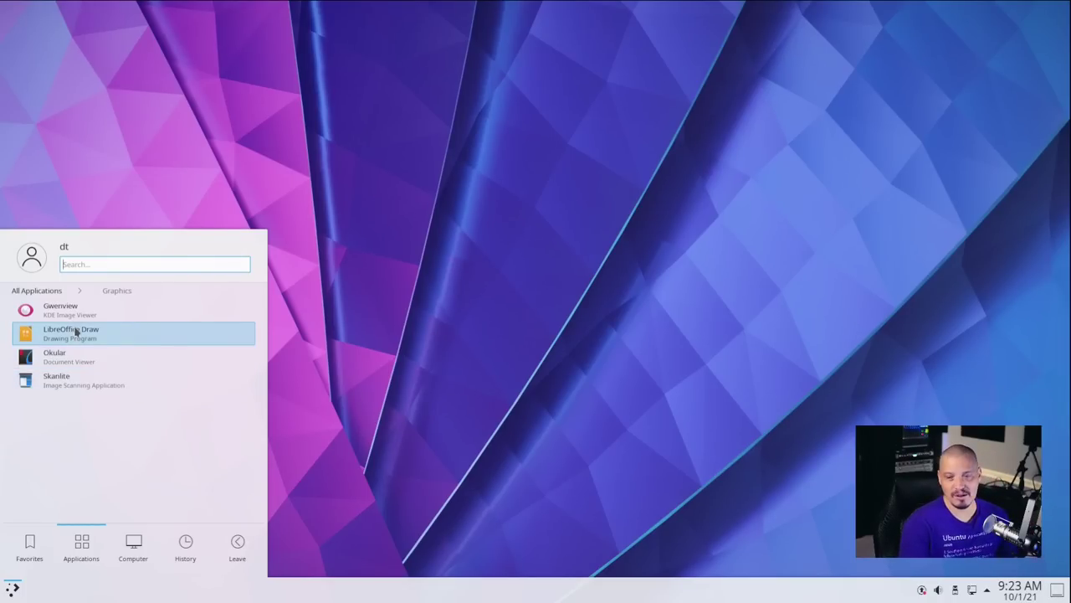
pyautogui.click(41, 292)
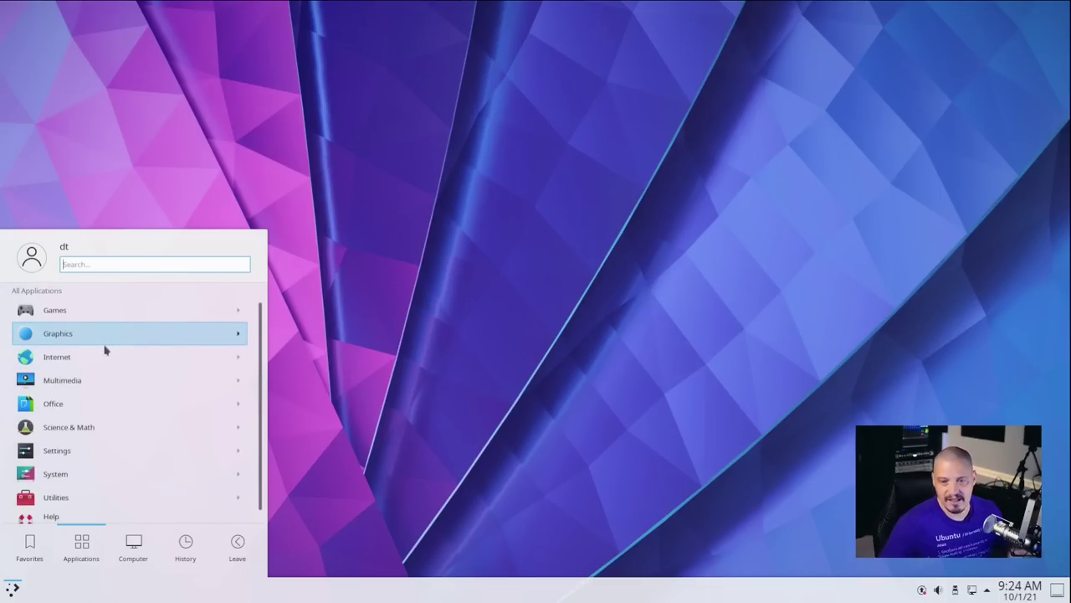
# Show the Internet category in the Kickoff launcher, listing Google Chrome.
pyautogui.click(100, 357)
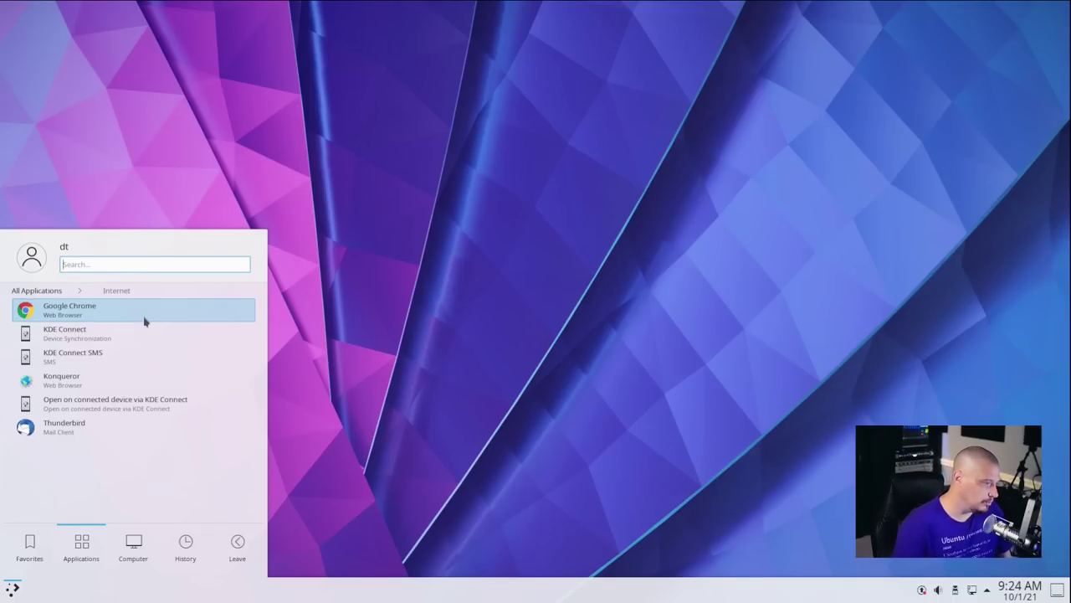
# Launch Chrome, accept the first-run prompt, check version 94.0.4606.71 in About, then close that tab.
pyautogui.click(144, 322)
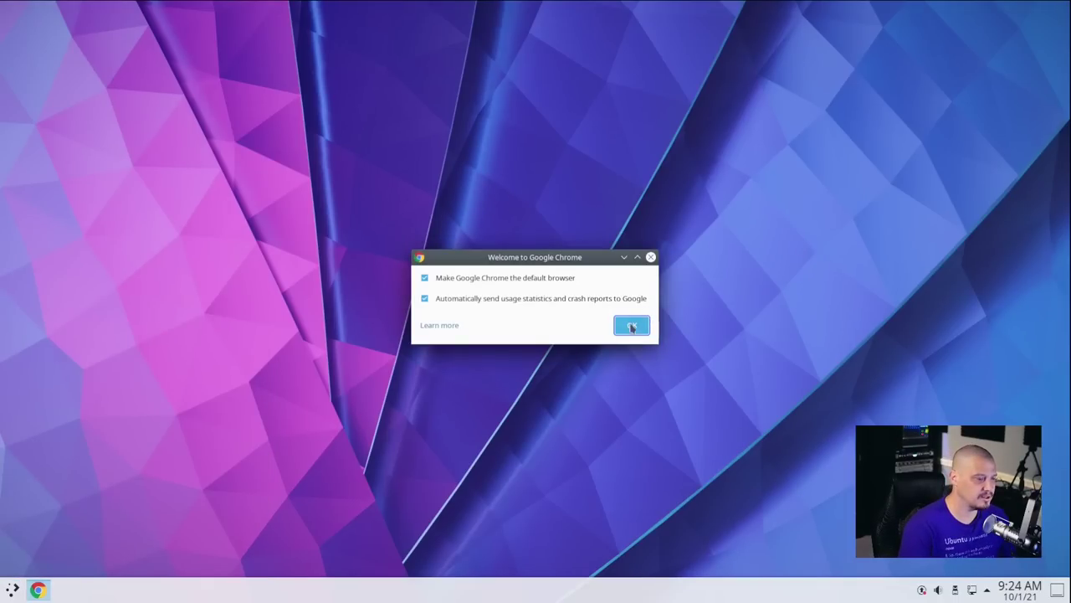
pyautogui.click(630, 325)
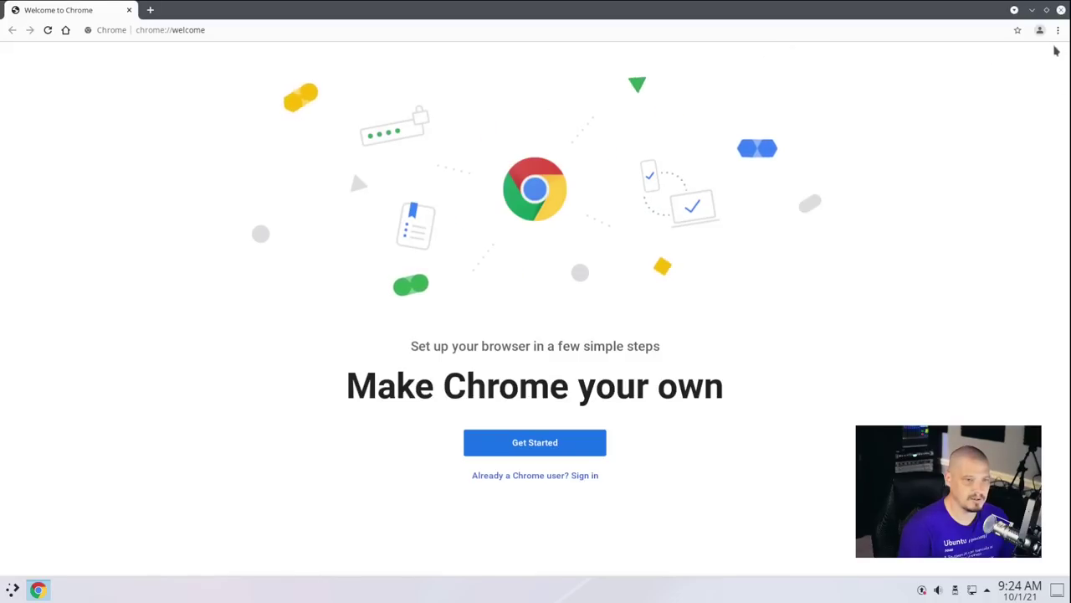
pyautogui.click(1057, 30)
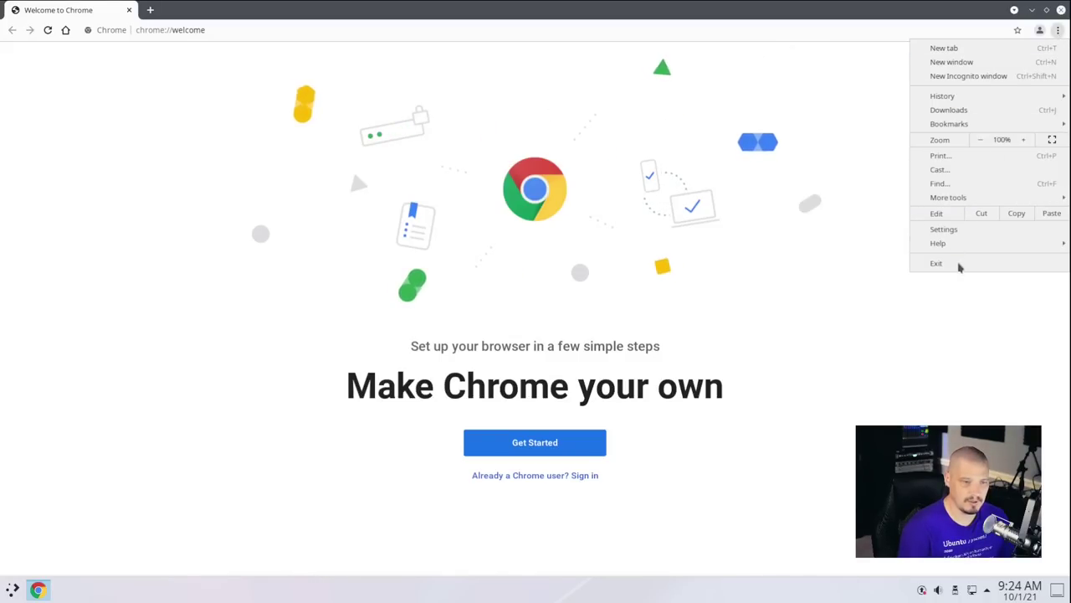
pyautogui.moveTo(955, 247)
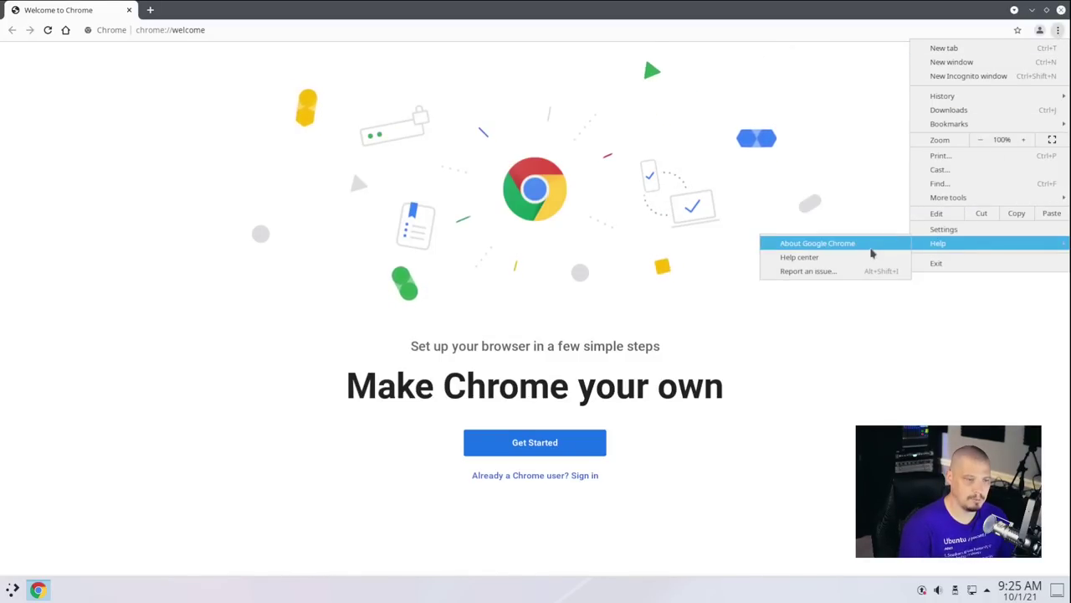
pyautogui.click(868, 244)
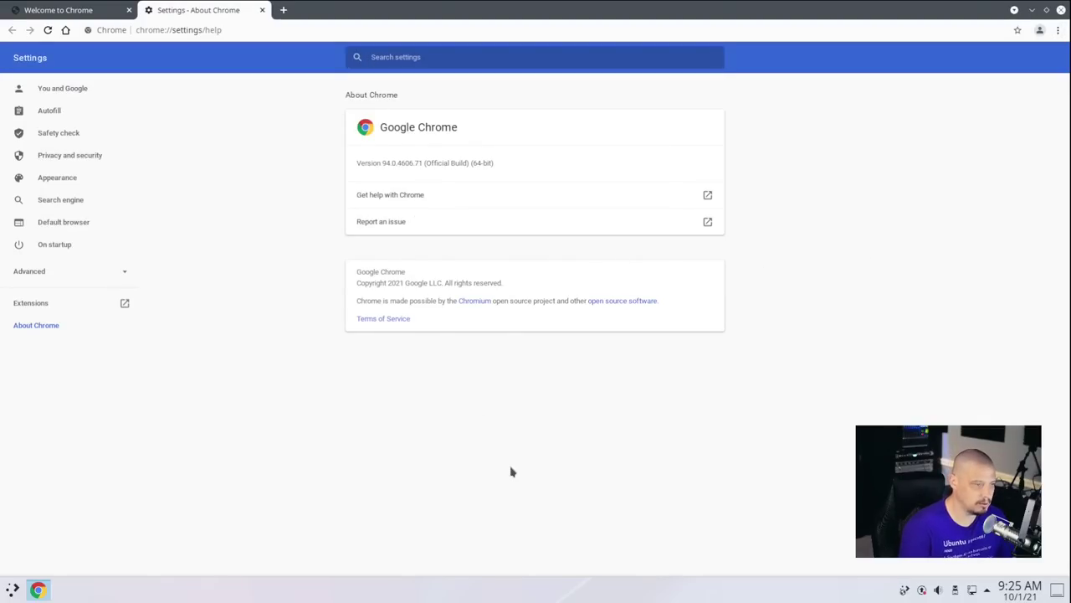
pyautogui.click(262, 10)
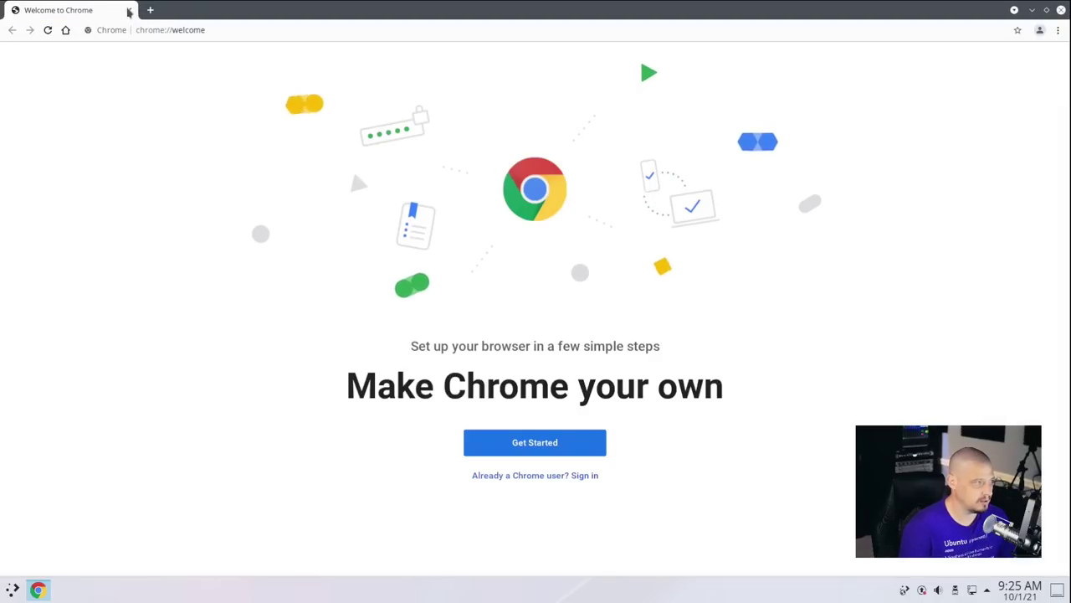
# Quit Chrome and launch Konqueror from the Internet category, maximised on its Starting Points page.
pyautogui.click(129, 10)
pyautogui.press('super')
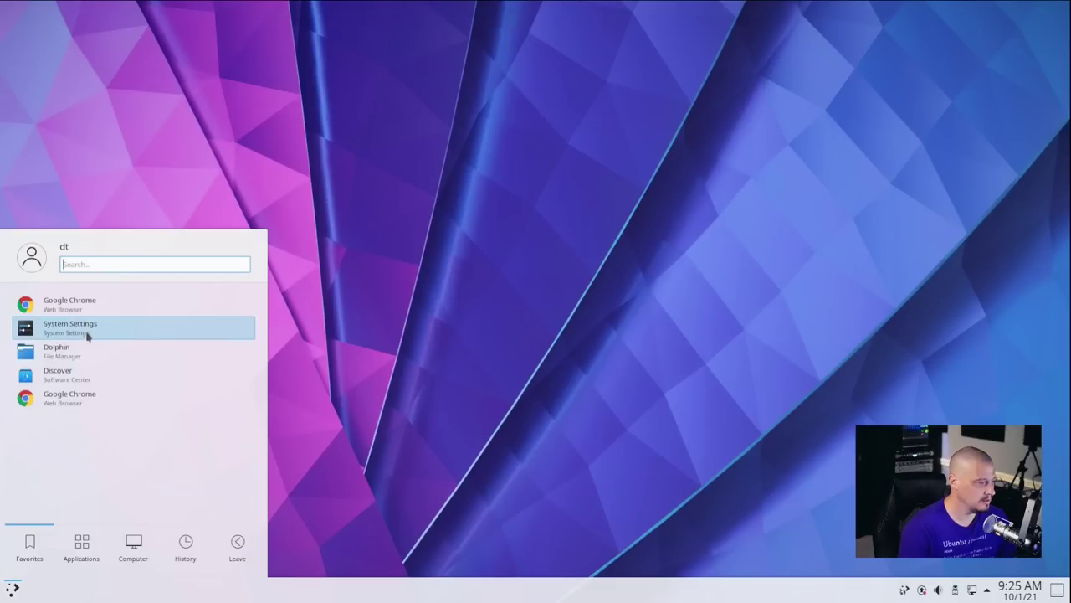
pyautogui.moveTo(82, 544)
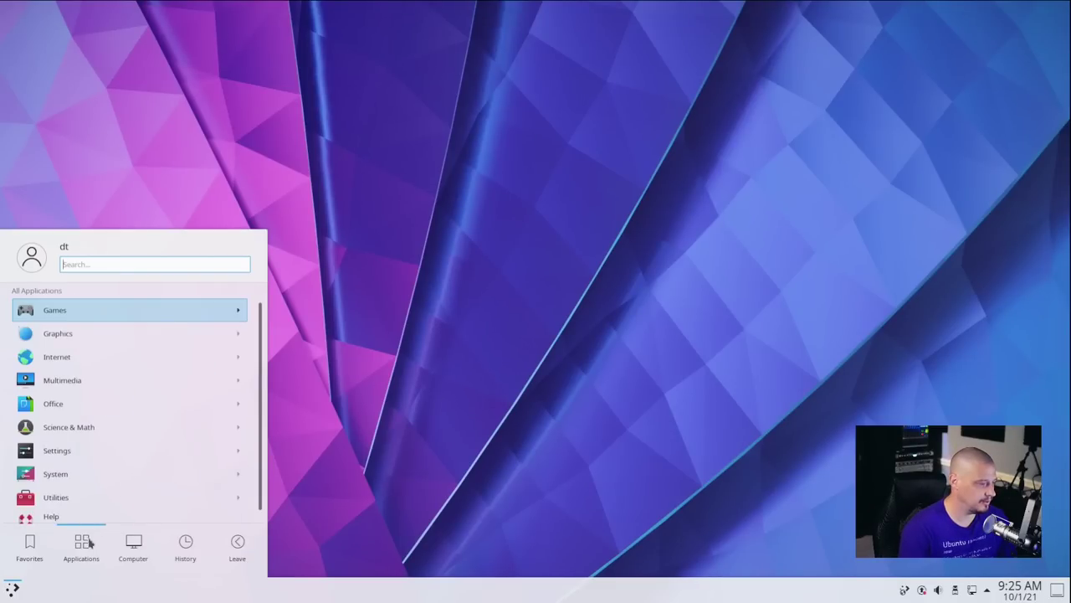
pyautogui.click(81, 355)
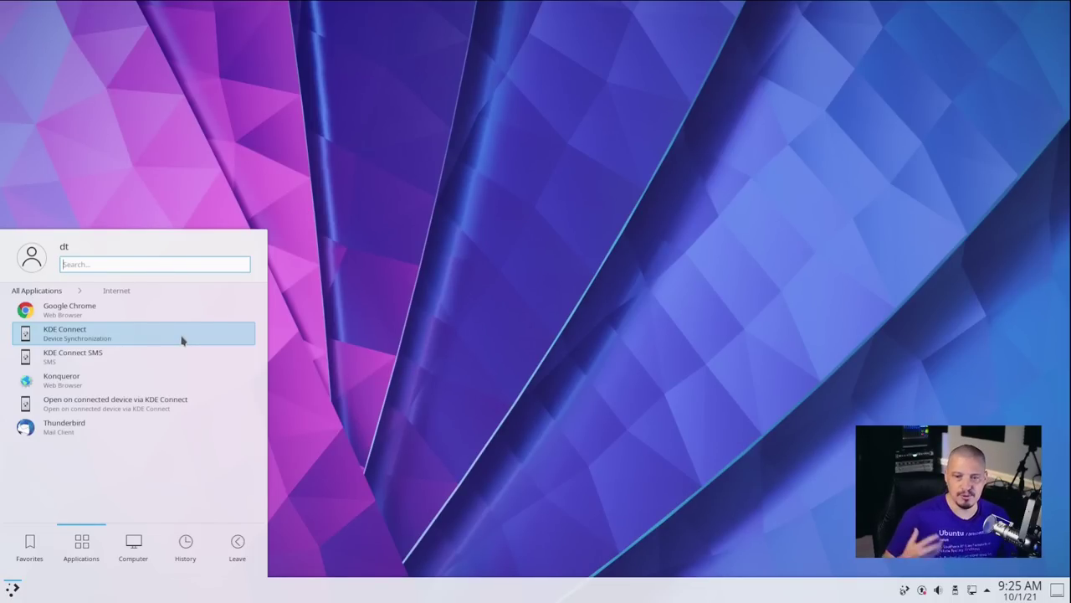
pyautogui.click(142, 382)
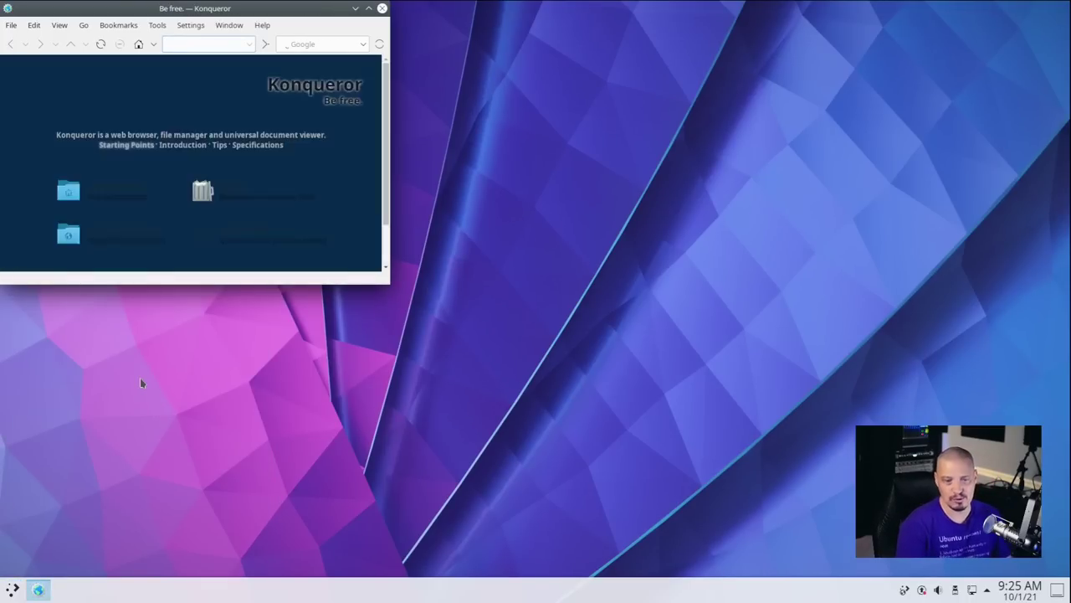
pyautogui.doubleClick(263, 7)
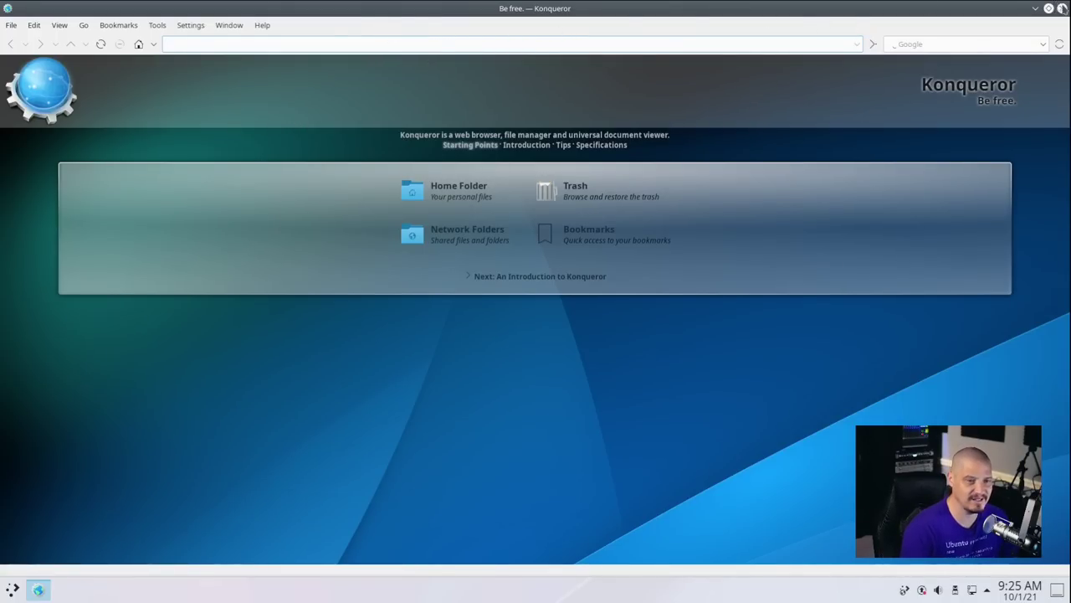
# Close Konqueror and bring the Kickoff application launcher back up.
pyautogui.click(1063, 9)
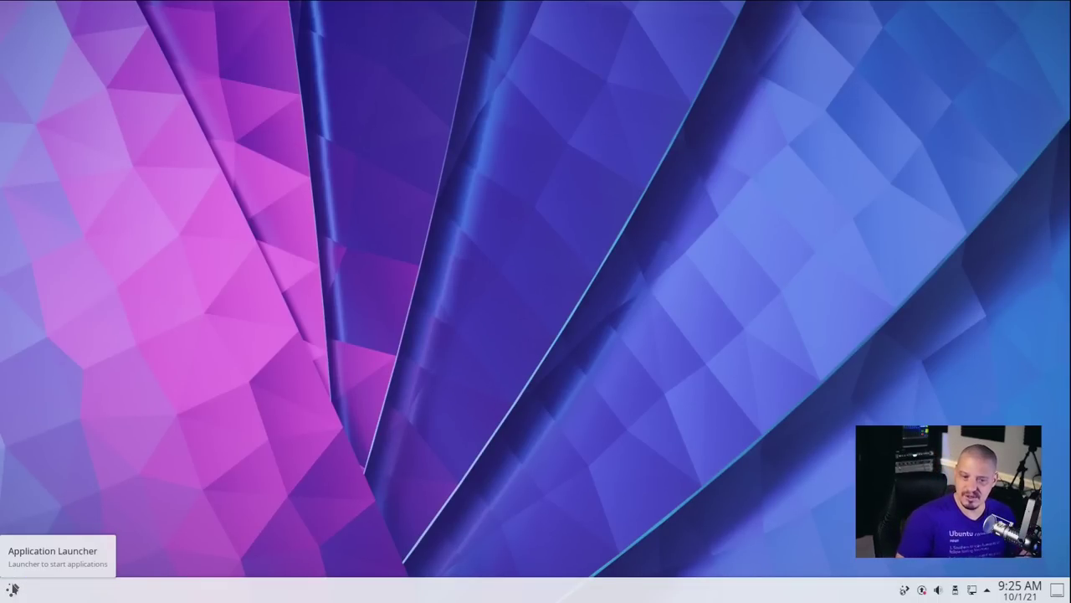
pyautogui.click(12, 588)
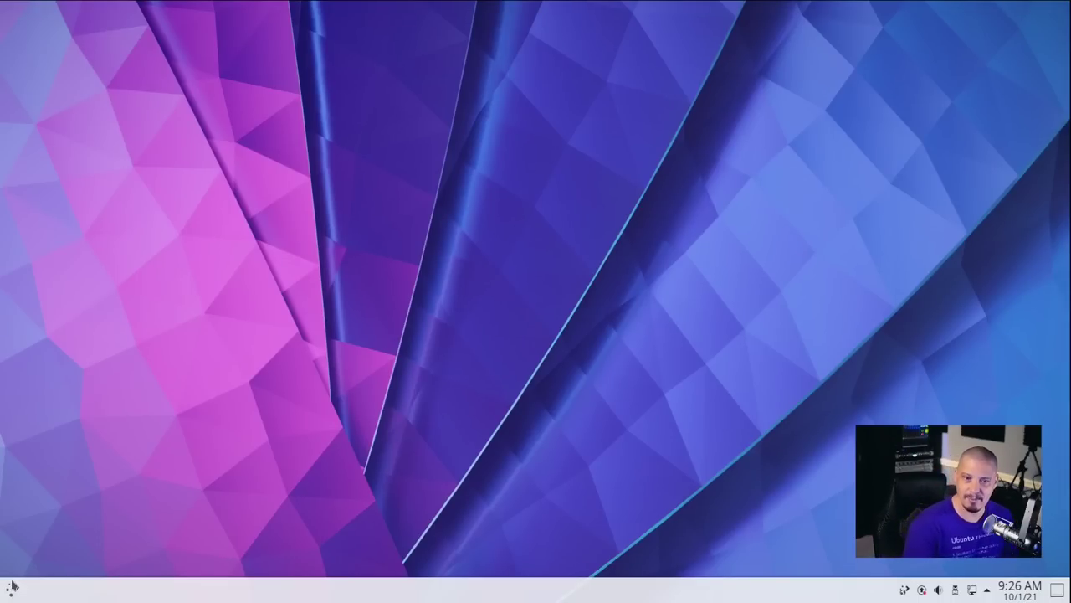
pyautogui.click(13, 590)
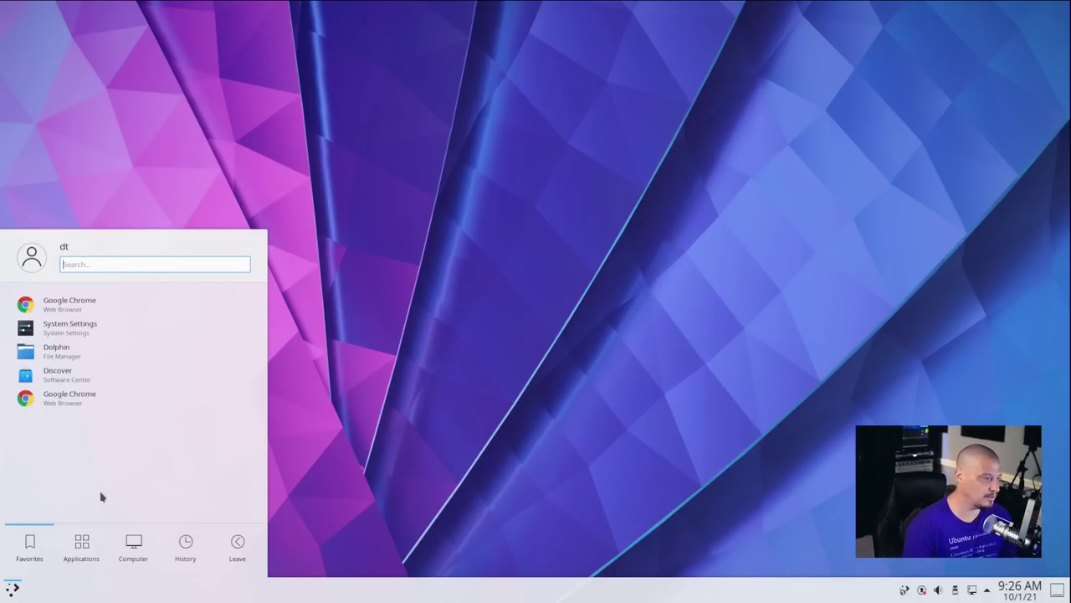
# Browse the Internet category, go back, and open the Multimedia category listing Clementine.
pyautogui.click(84, 545)
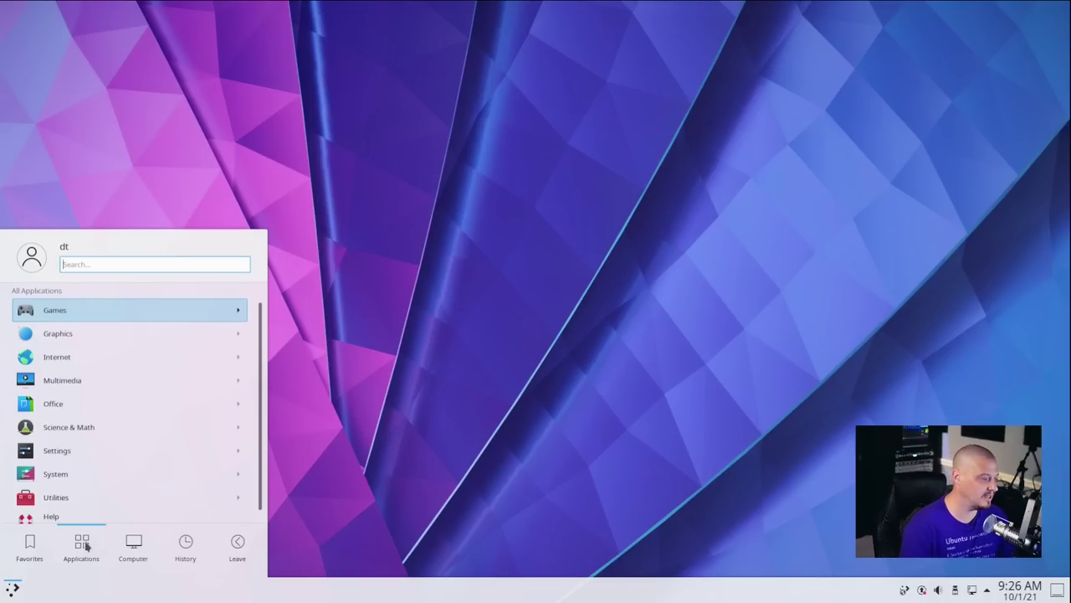
pyautogui.click(94, 370)
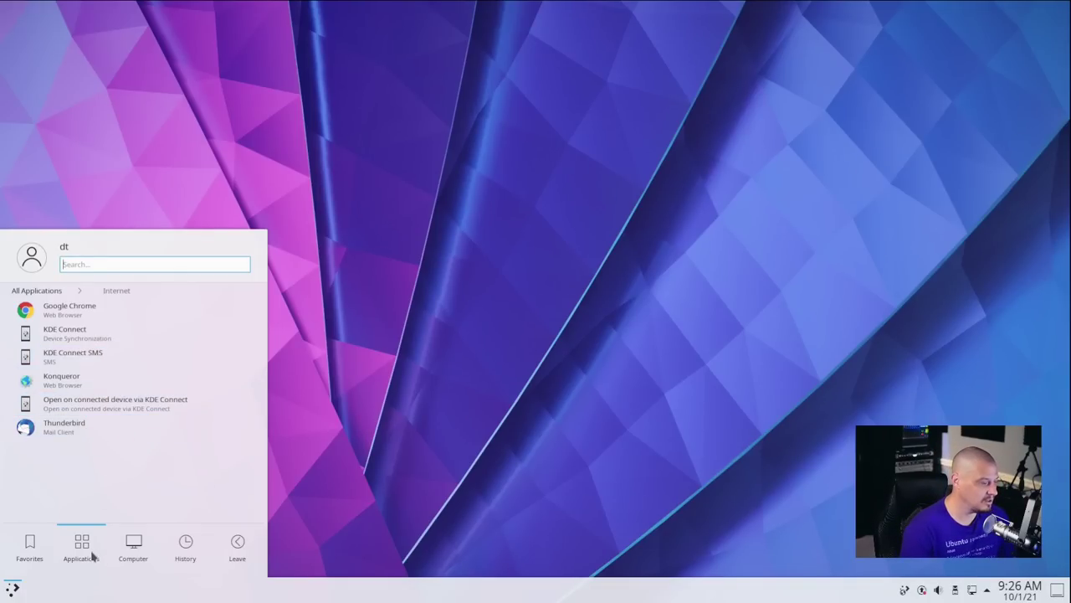
pyautogui.click(46, 290)
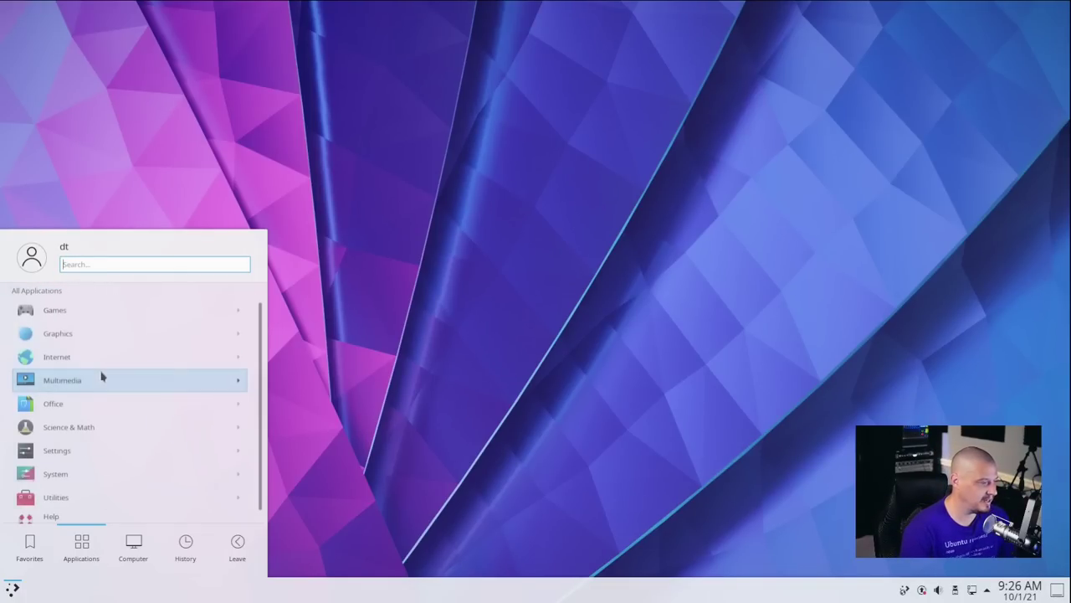
pyautogui.click(96, 380)
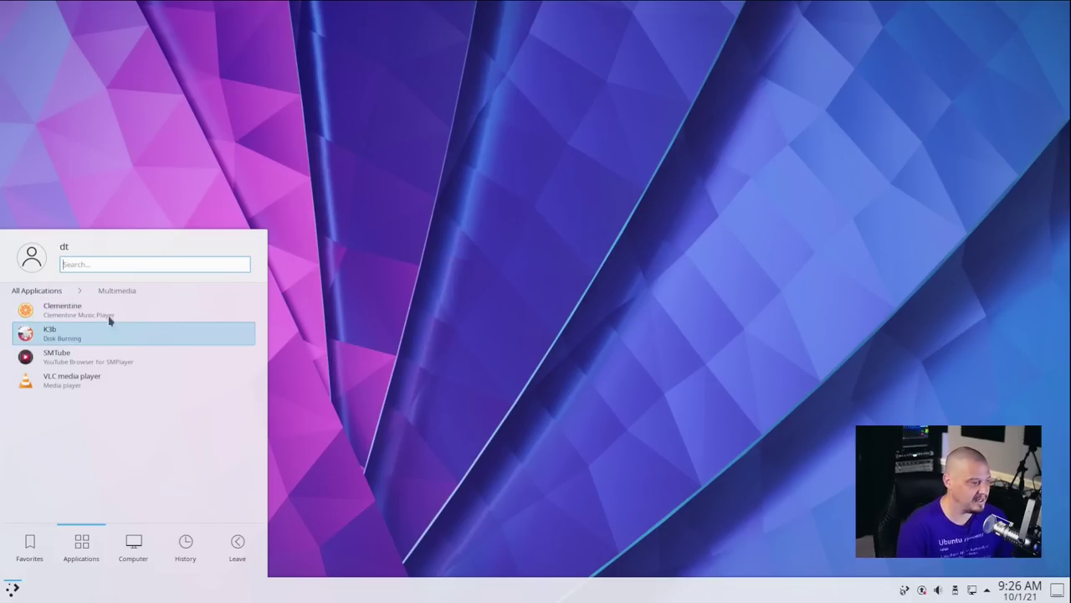
# Launch Clementine, move its window toward the centre, and glance through its menus.
pyautogui.click(107, 321)
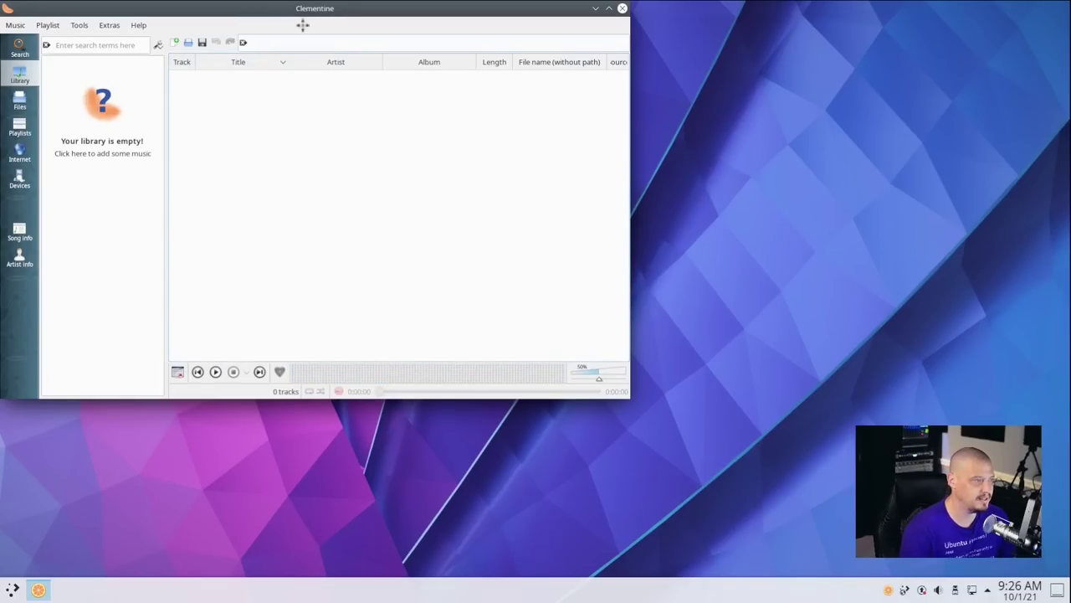
pyautogui.moveTo(327, 42); pyautogui.dragTo(470, 123)
pyautogui.click(250, 108)
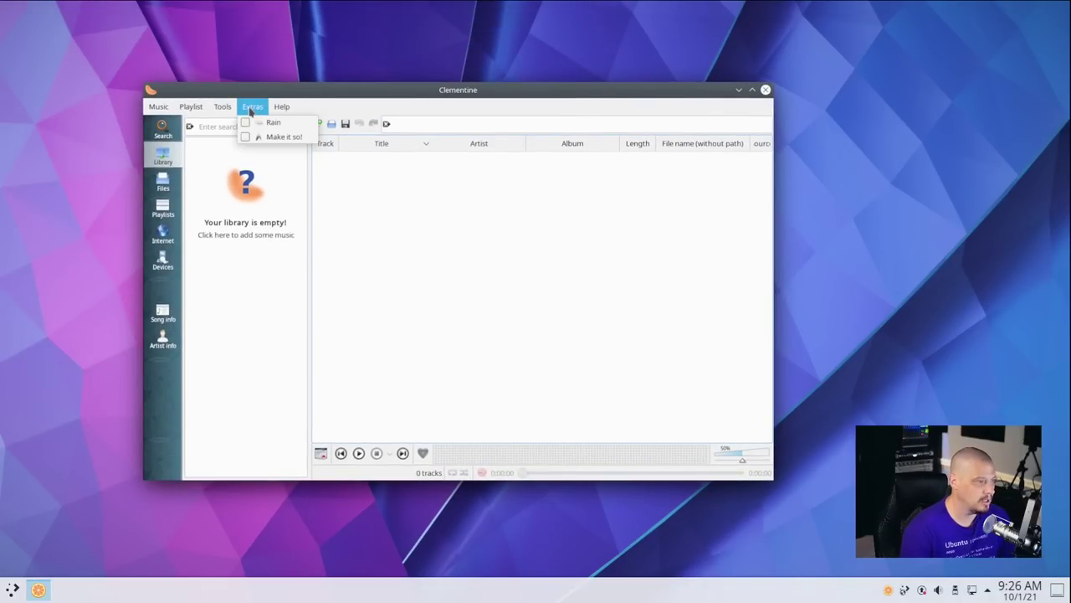
pyautogui.moveTo(223, 109)
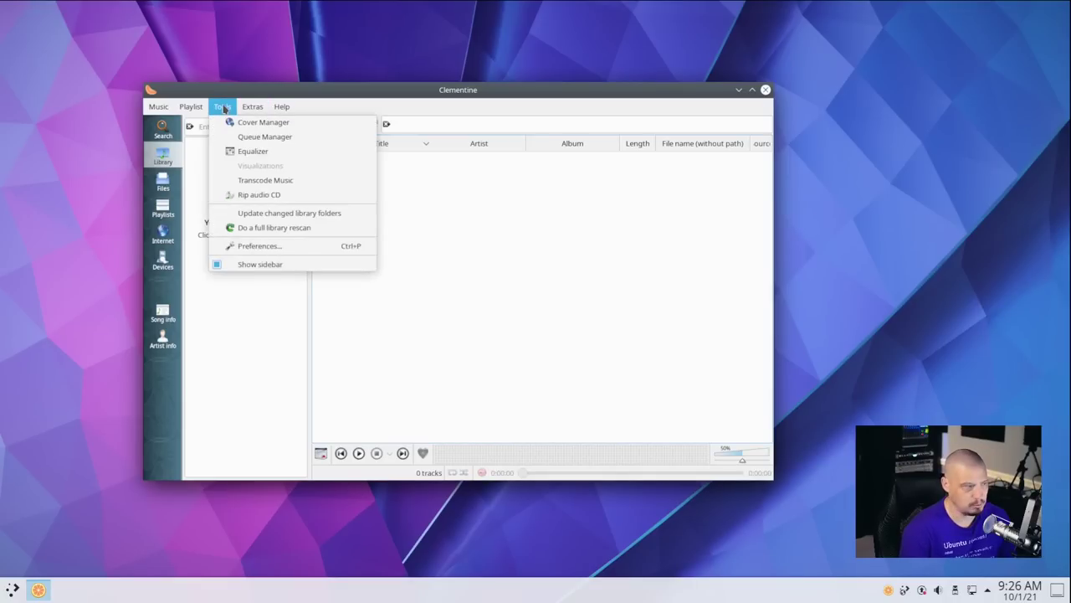
pyautogui.moveTo(173, 107)
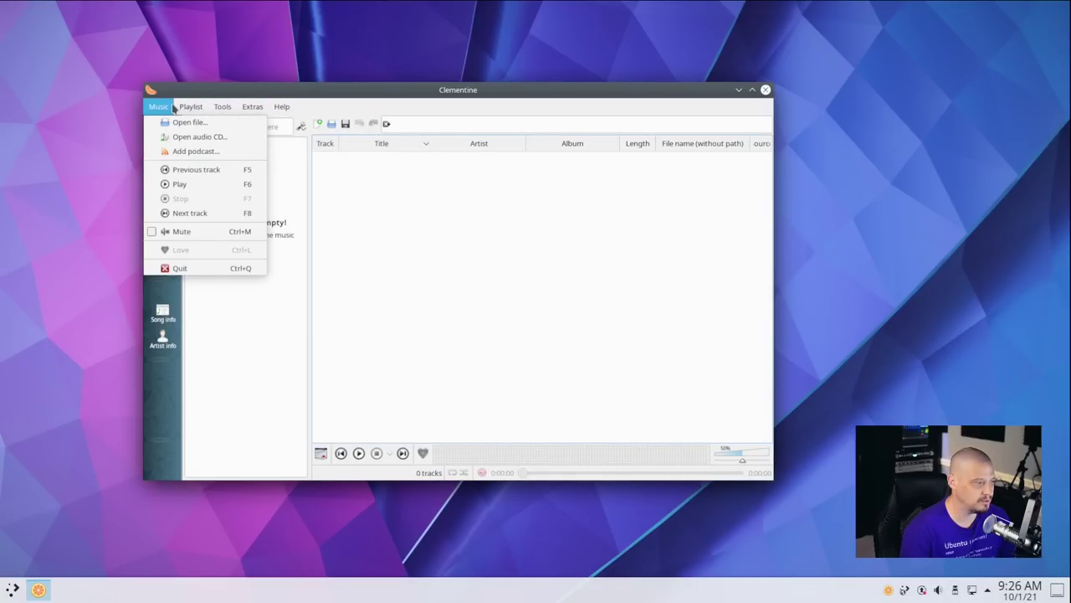
pyautogui.click(539, 360)
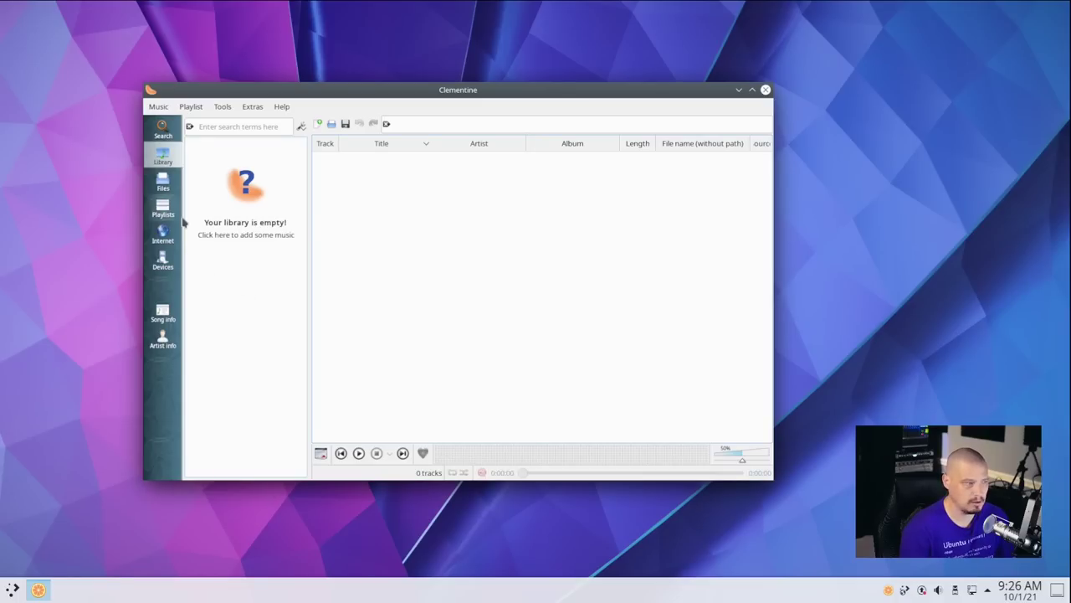
# Browse Clementine's Files, Playlists, Internet and Devices sidebar panels.
pyautogui.click(165, 182)
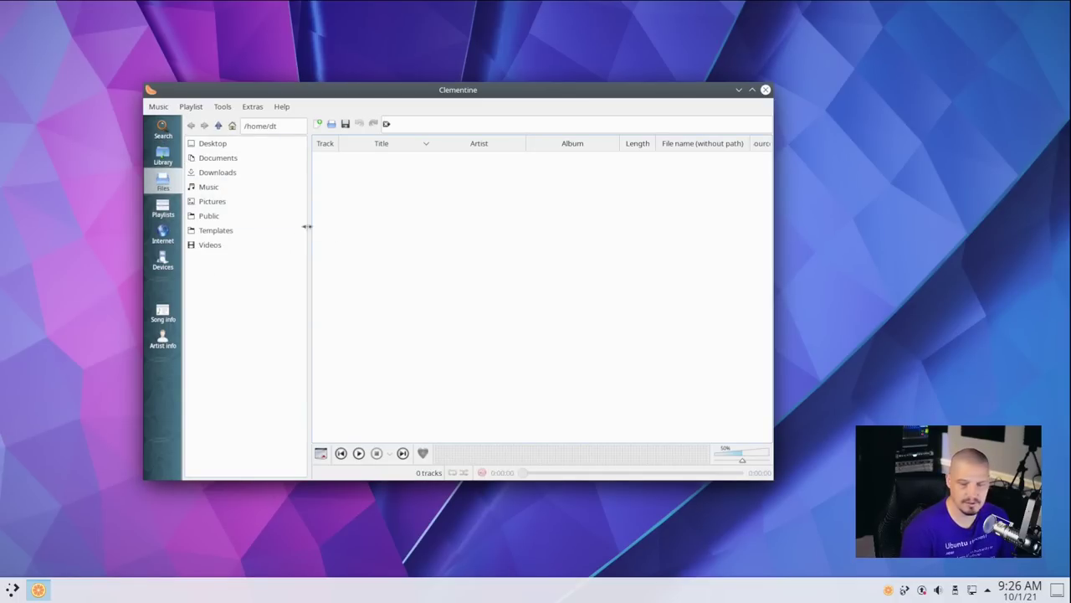
pyautogui.click(163, 212)
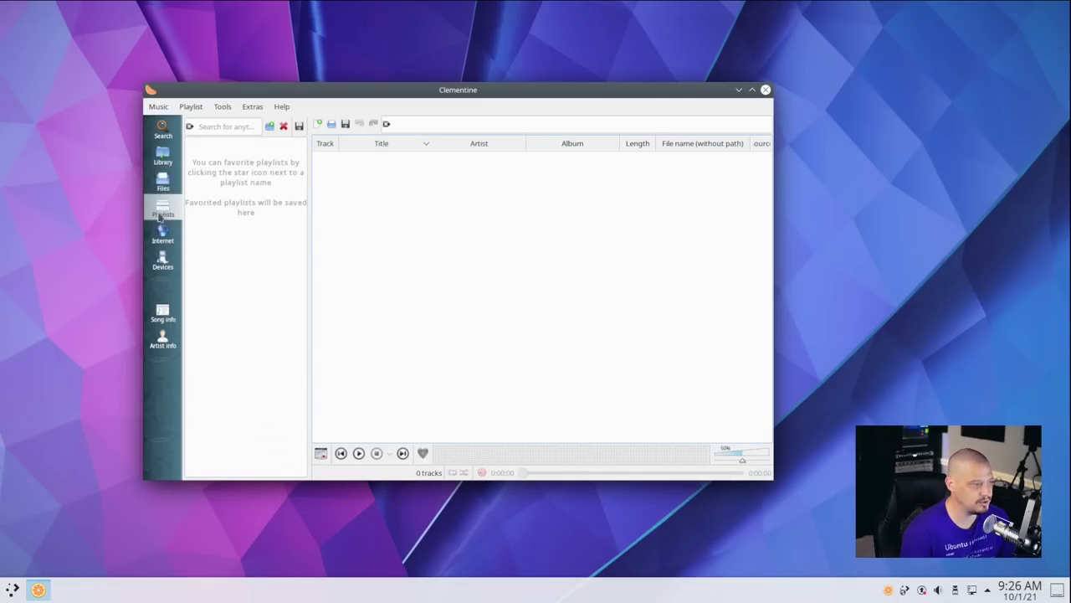
pyautogui.click(168, 236)
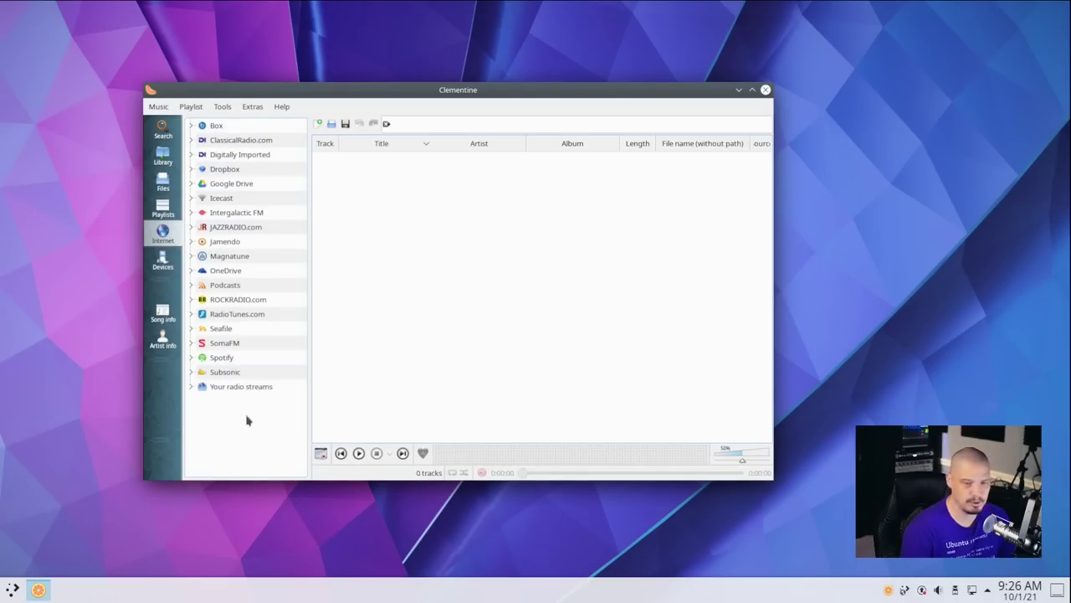
pyautogui.click(163, 262)
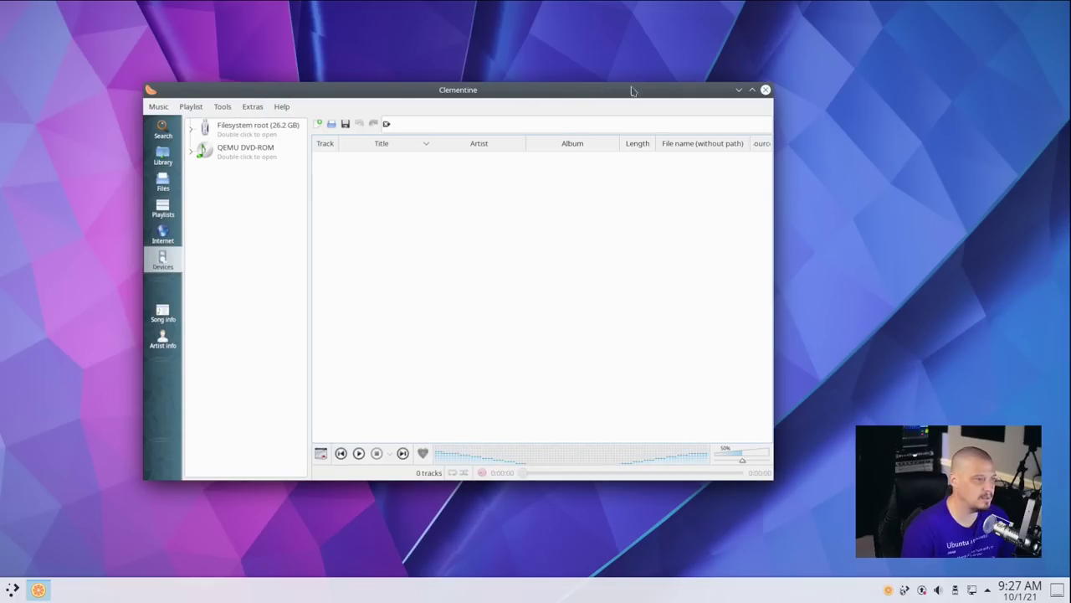
# Close Clementine and show the Multimedia category in the Kickoff launcher's Applications view.
pyautogui.click(766, 90)
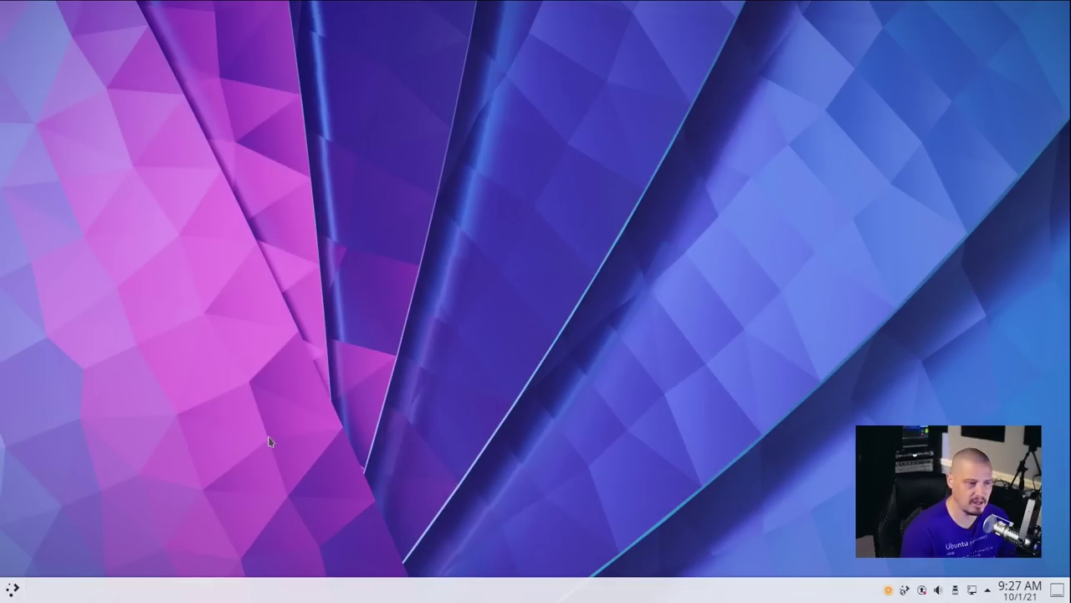
pyautogui.click(12, 590)
pyautogui.click(81, 544)
pyautogui.click(92, 371)
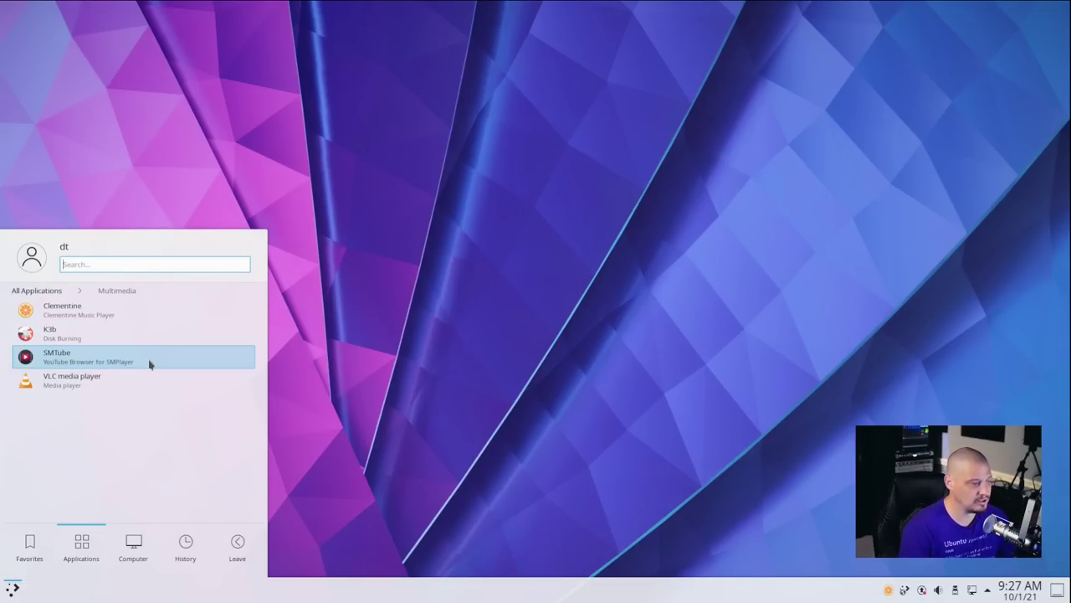
# Open and close SMTube, then start VLC and accept its network access policy.
pyautogui.click(150, 364)
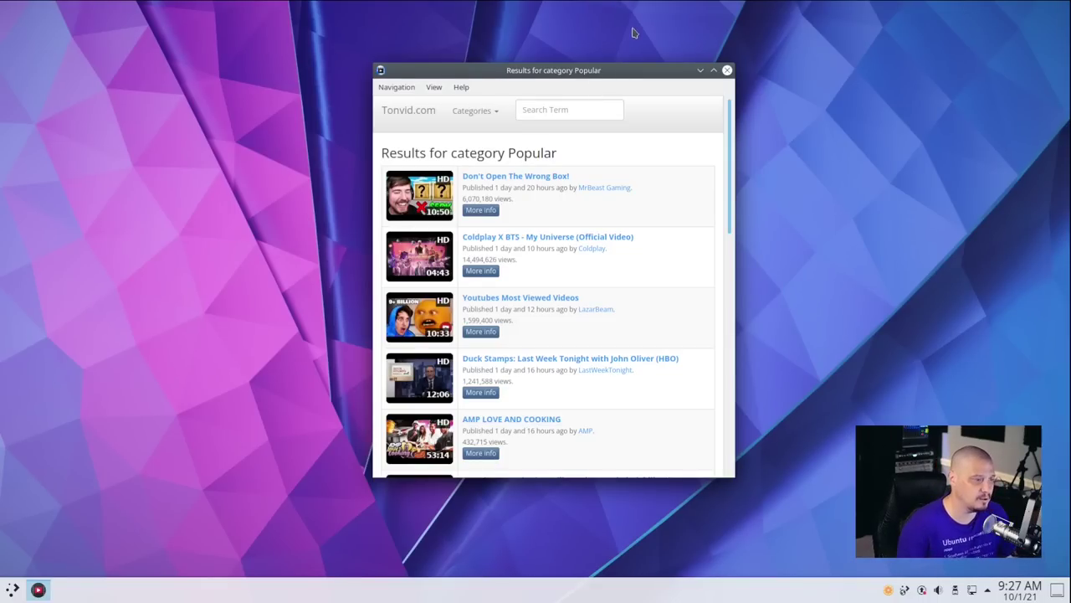
pyautogui.click(729, 71)
pyautogui.press('super')
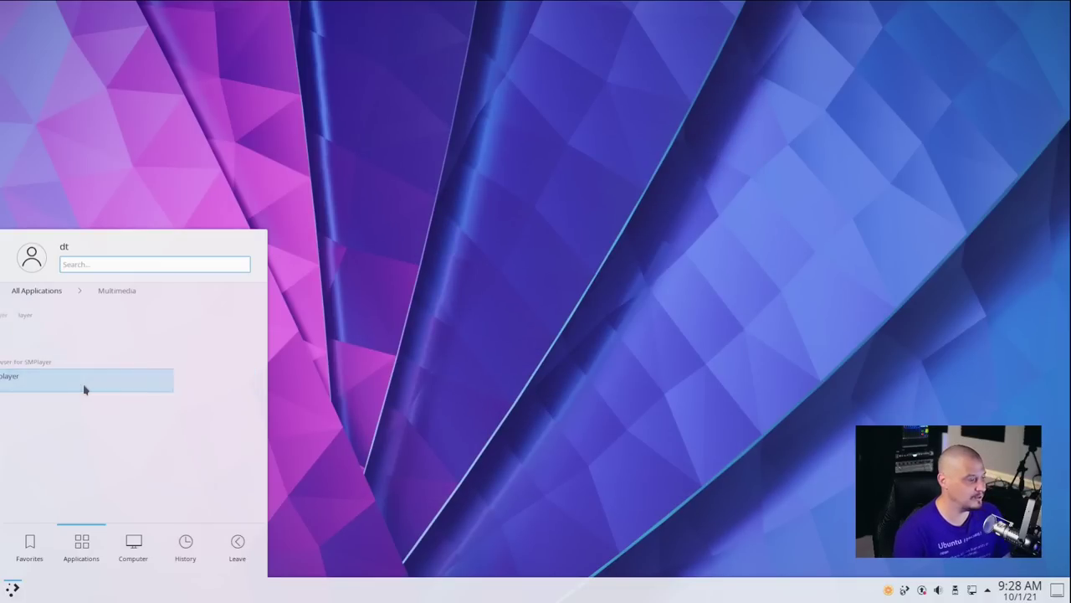
pyautogui.click(83, 383)
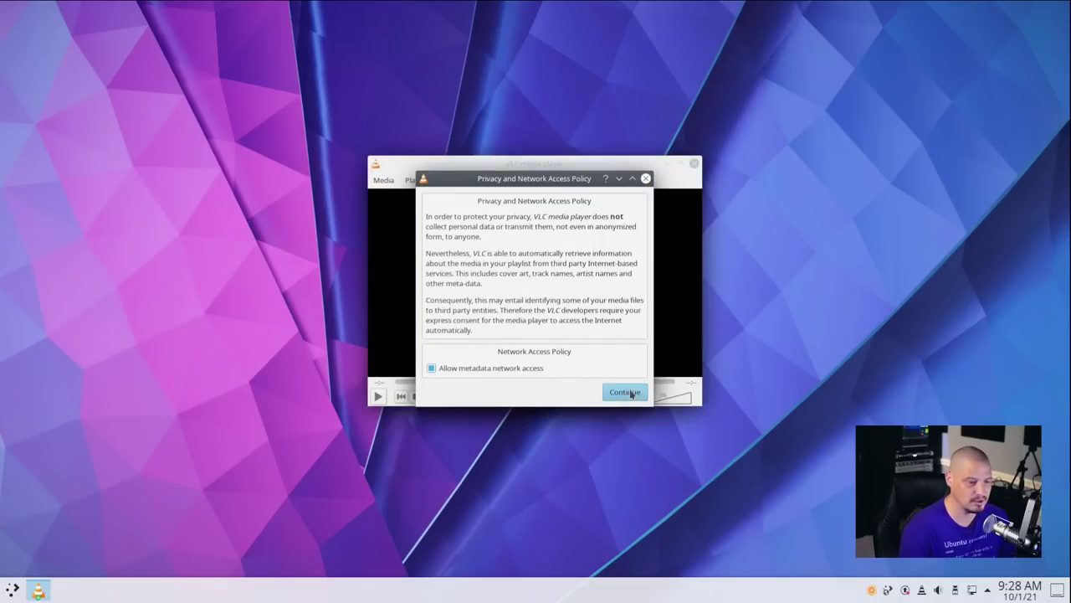
pyautogui.click(619, 392)
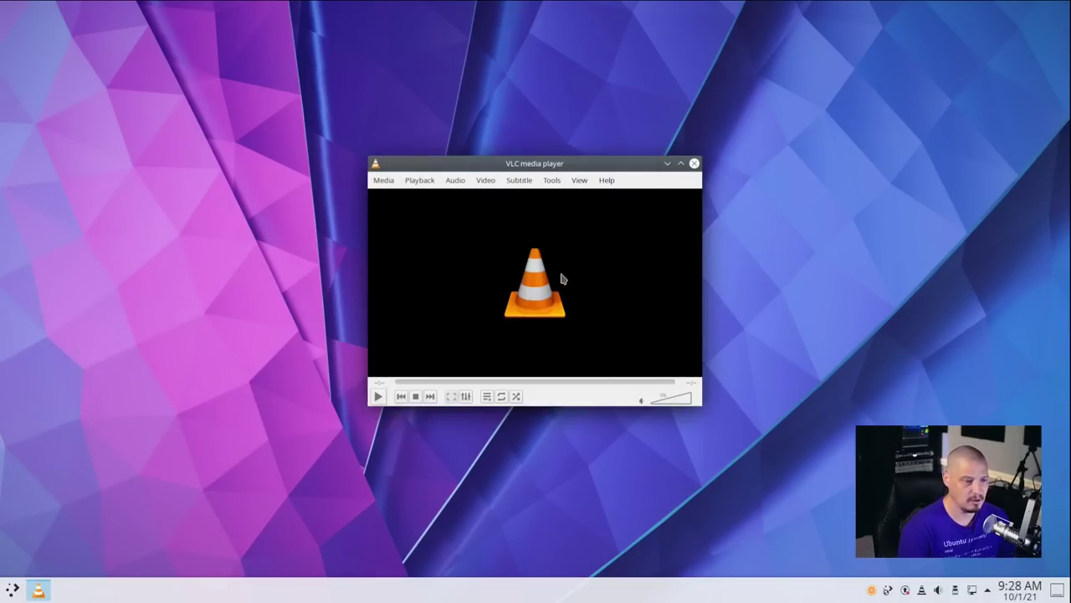
# Confirm in Help > About that VLC is version 3.0.16 Vetinari, then quit VLC.
pyautogui.click(606, 181)
pyautogui.click(616, 216)
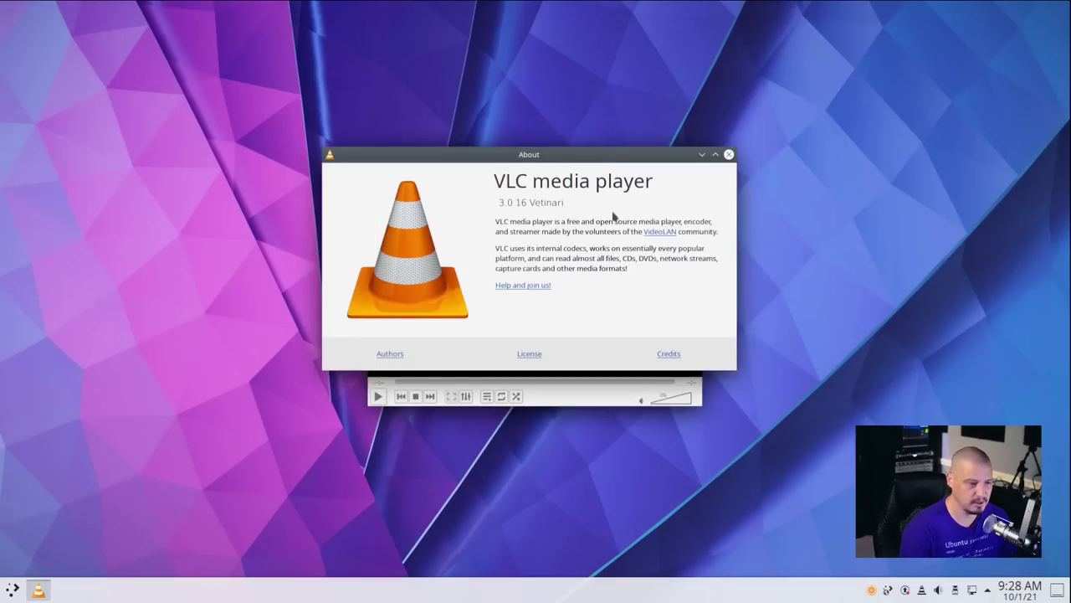
pyautogui.click(729, 154)
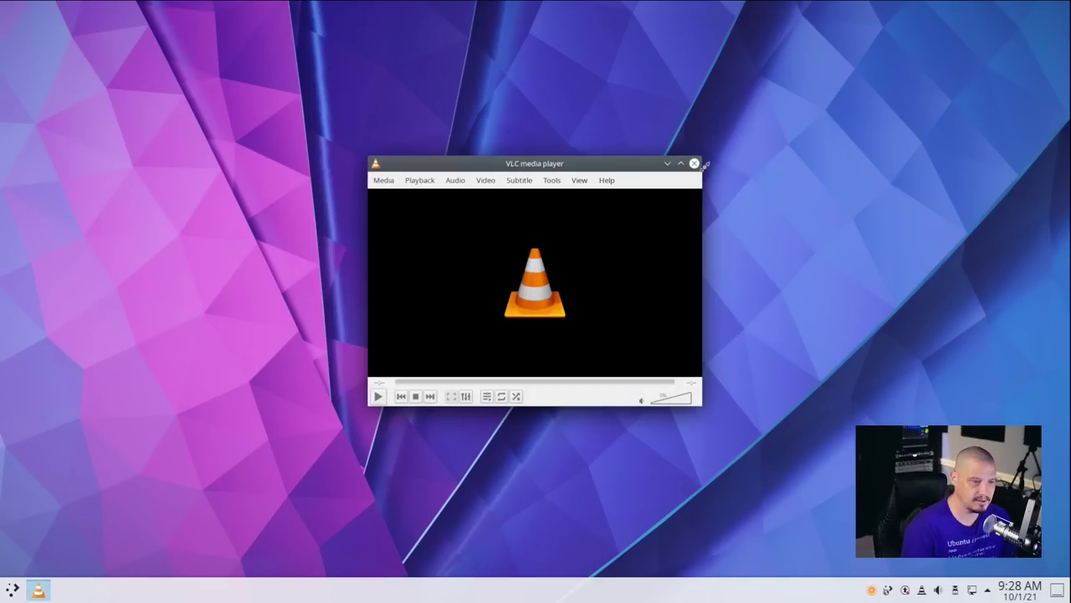
pyautogui.click(694, 160)
# Launch LibreOffice Writer from the launcher's Office category.
pyautogui.press('super')
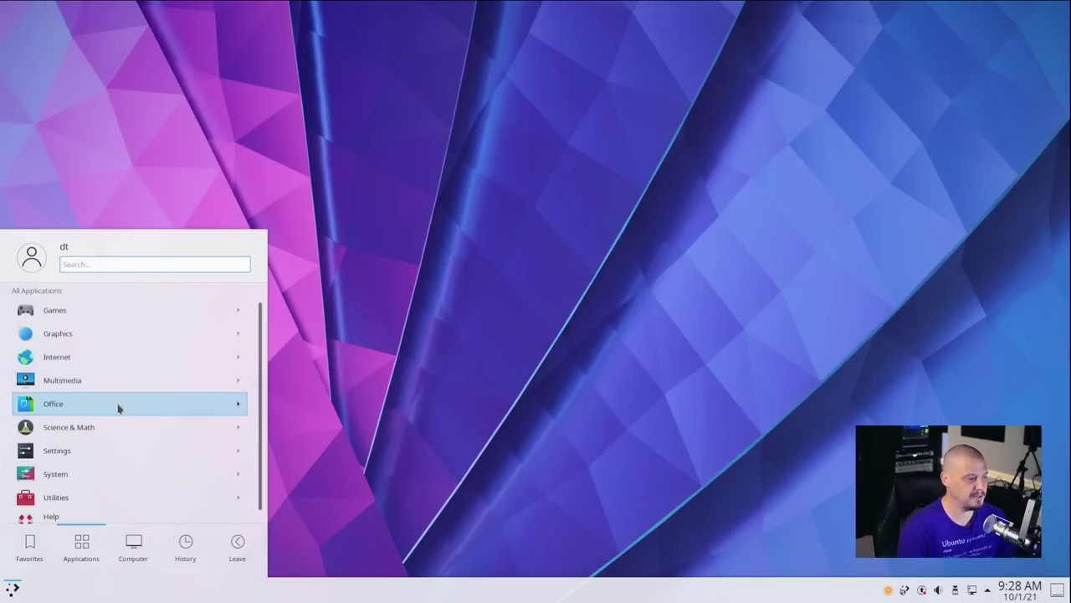
pyautogui.click(119, 406)
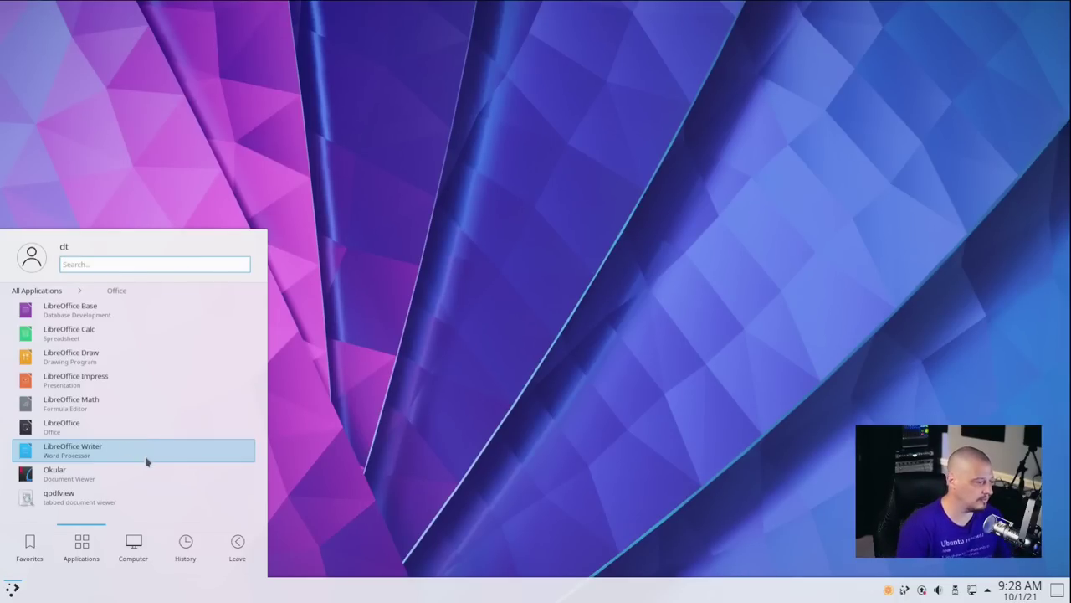
pyautogui.click(146, 462)
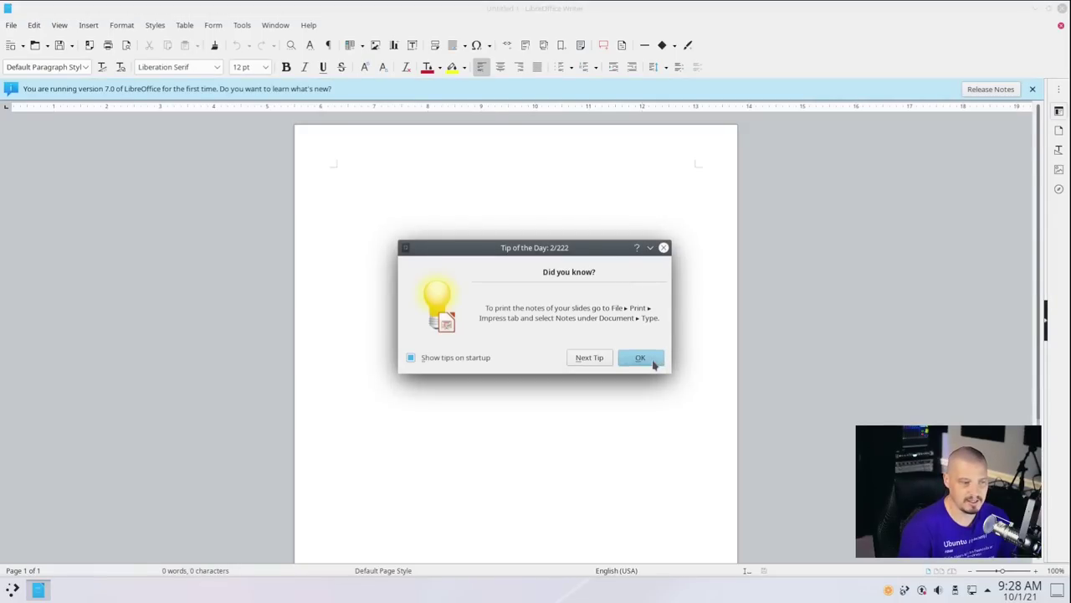
# Dismiss Tip of the Day, confirm version 7.0.4.2 in About LibreOffice, then close Writer.
pyautogui.click(655, 363)
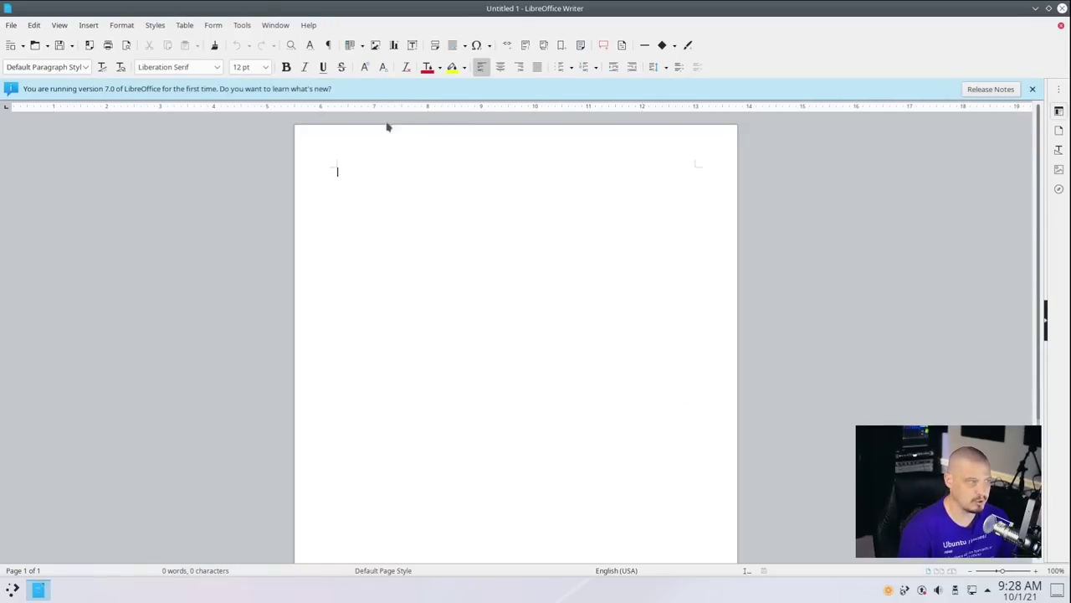
pyautogui.click(308, 25)
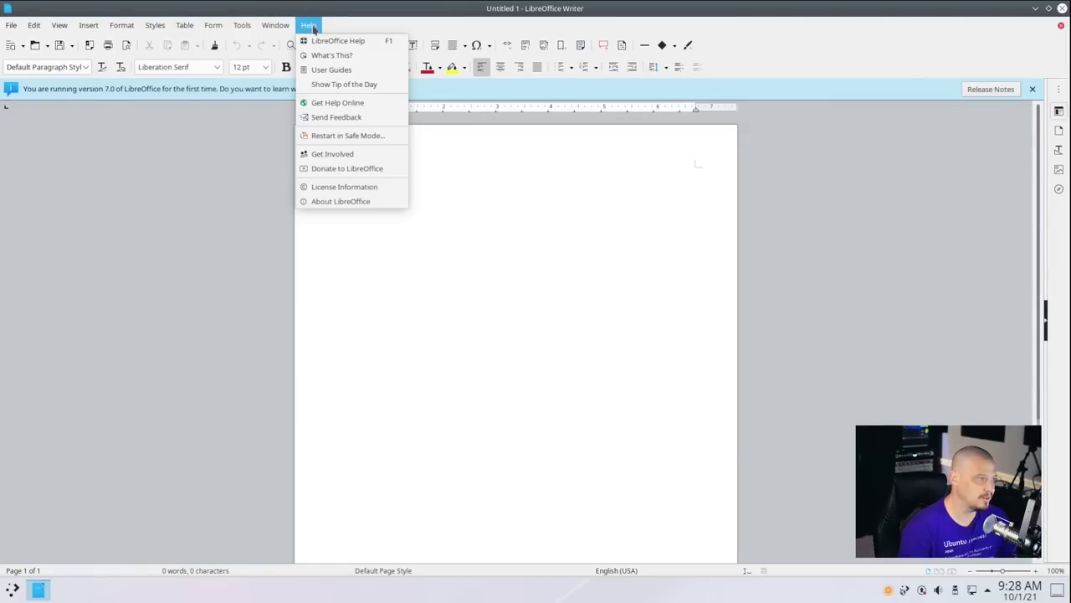
pyautogui.click(343, 201)
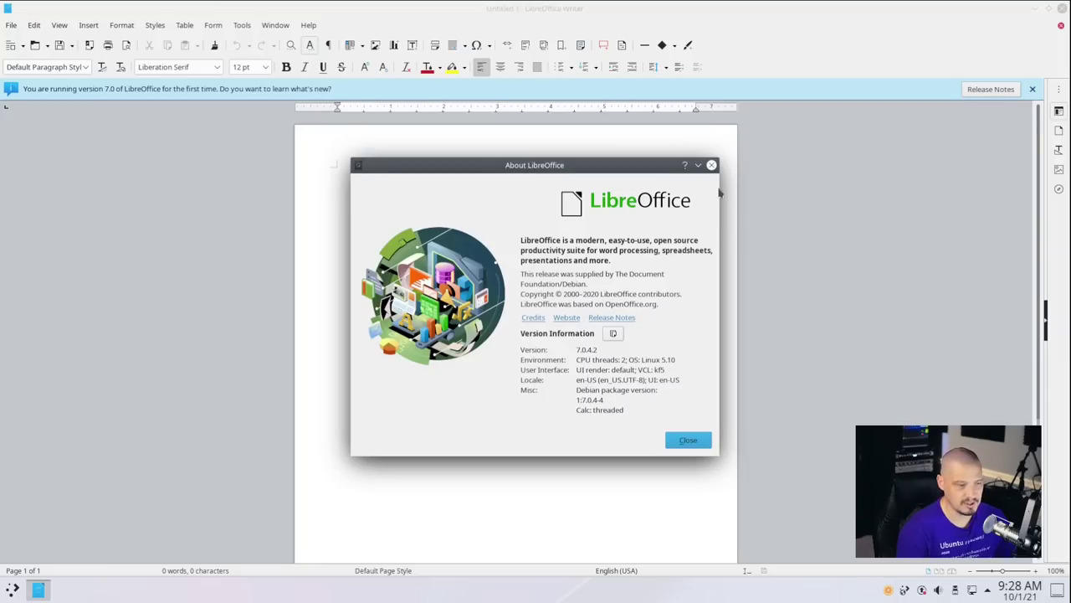
pyautogui.click(712, 165)
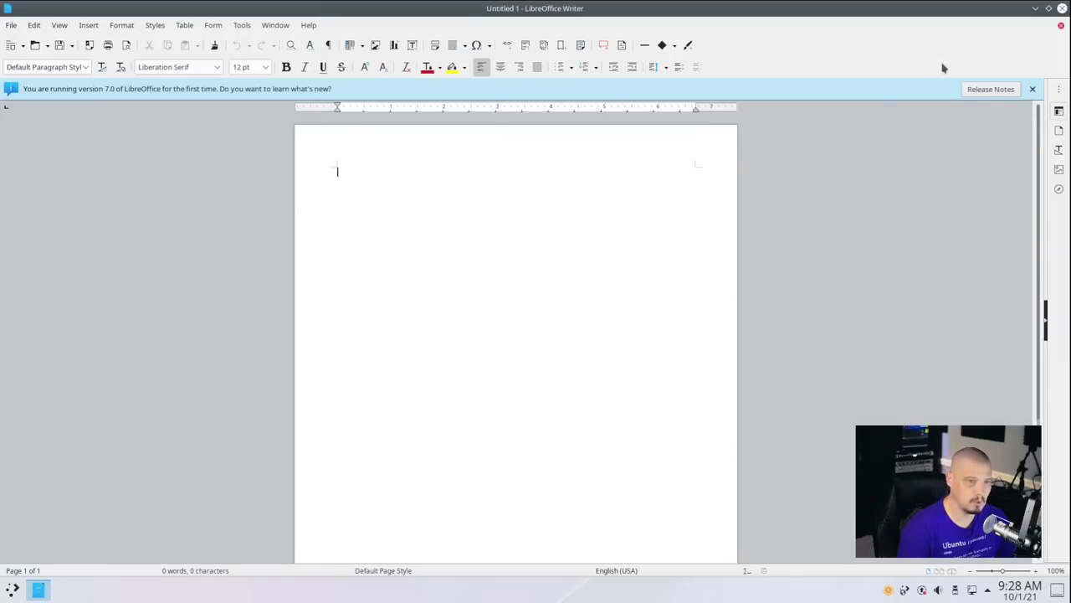
pyautogui.click(1062, 9)
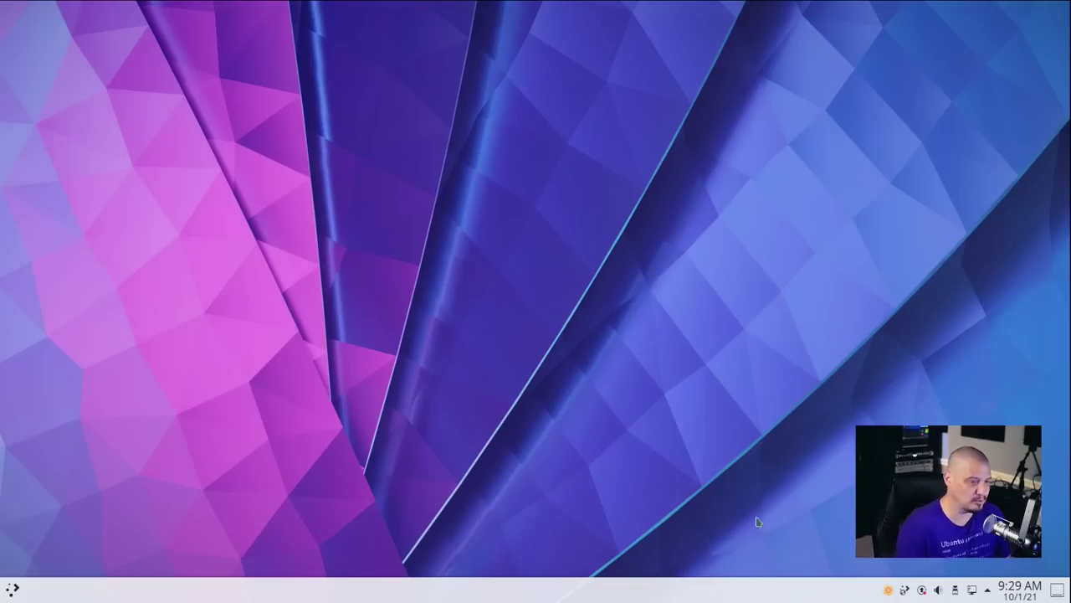
# Launch Synaptic Package Manager from the Settings category, authorizing with the user's password.
pyautogui.press('super')
pyautogui.click(131, 425)
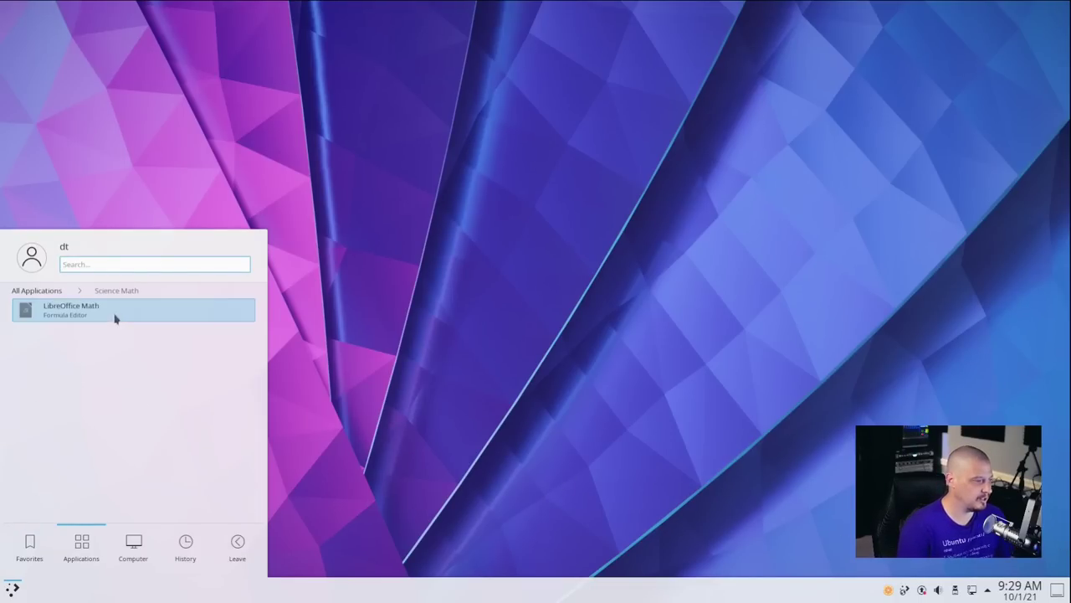
pyautogui.click(42, 293)
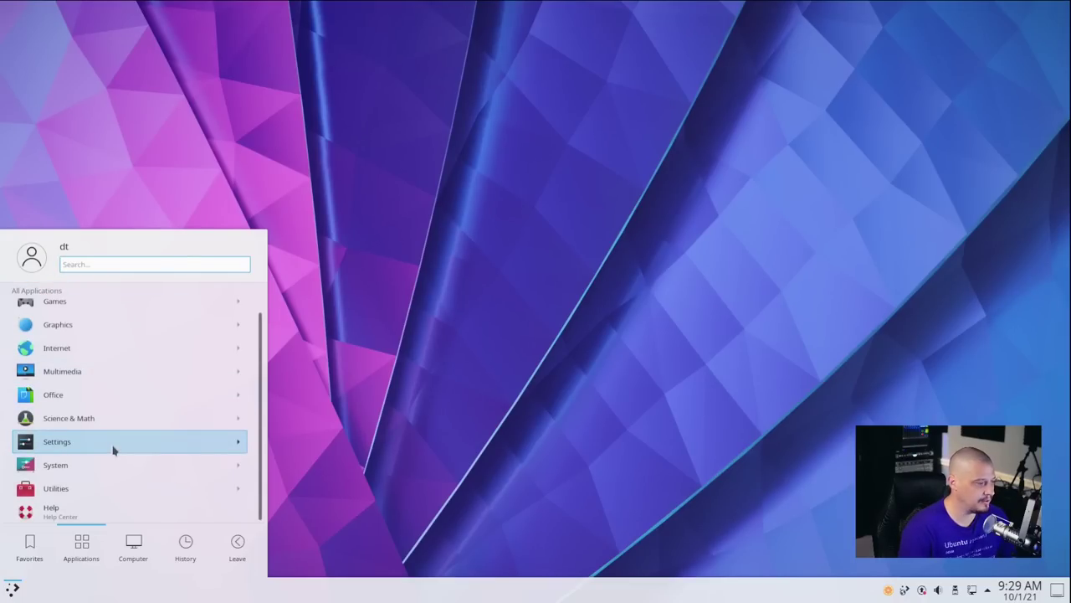
pyautogui.click(109, 434)
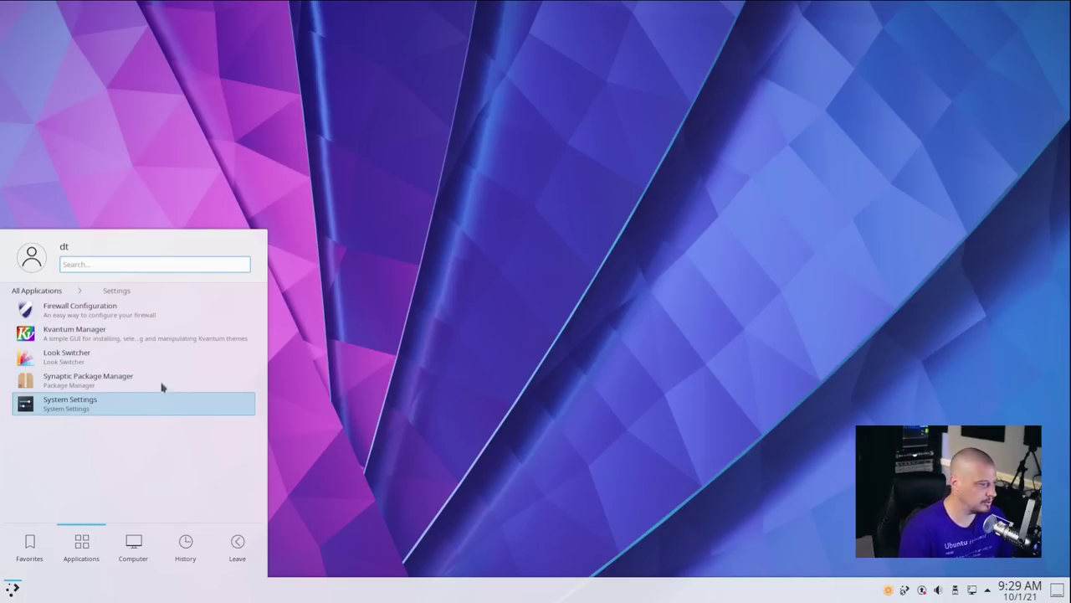
pyautogui.click(131, 381)
pyautogui.write('***')
pyautogui.press('Return')
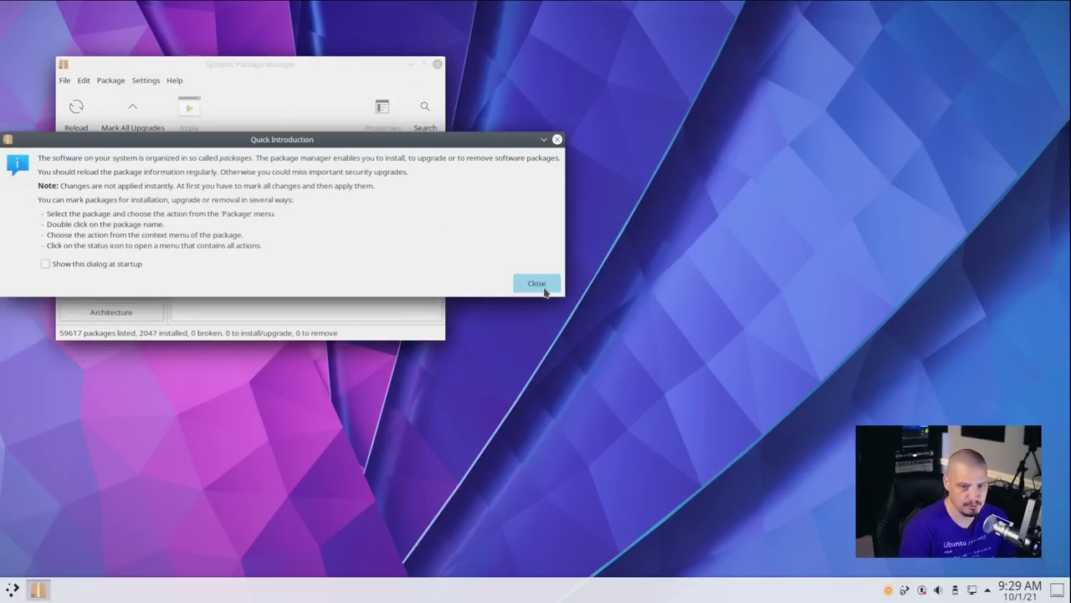
# Close Synaptic's Quick Introduction, then move the window and maximize and restore it twice.
pyautogui.click(544, 290)
pyautogui.moveTo(303, 66); pyautogui.dragTo(385, 101)
pyautogui.doubleClick(385, 101)
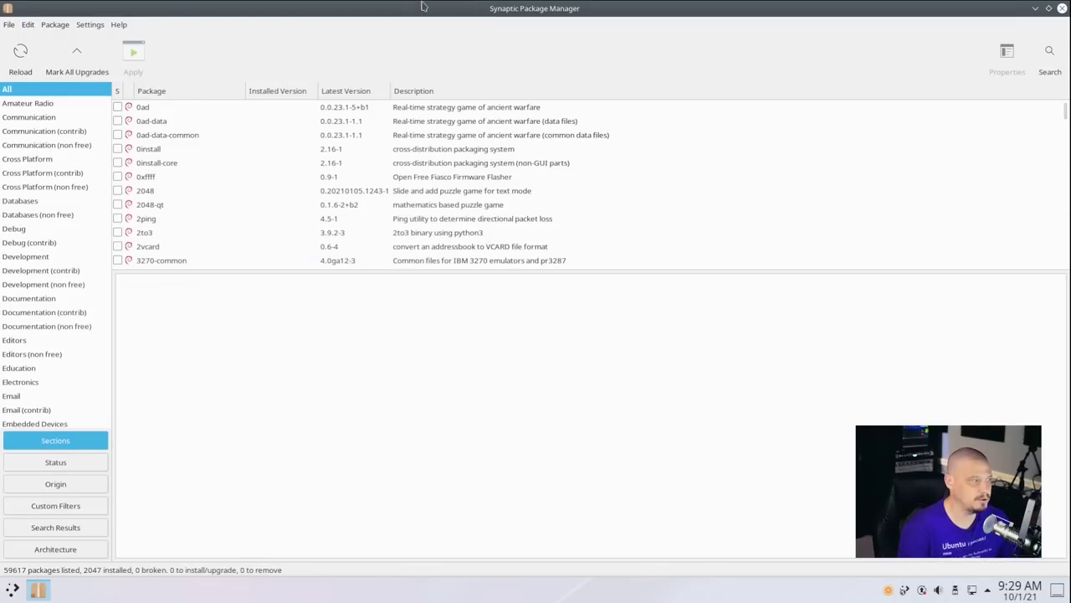
pyautogui.doubleClick(423, 7)
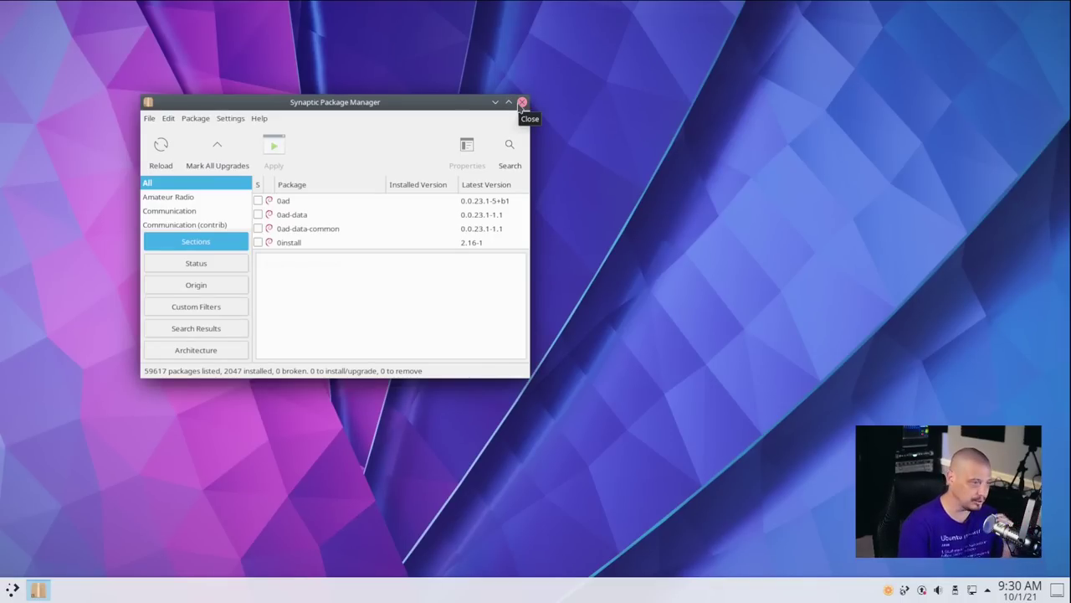
pyautogui.doubleClick(445, 105)
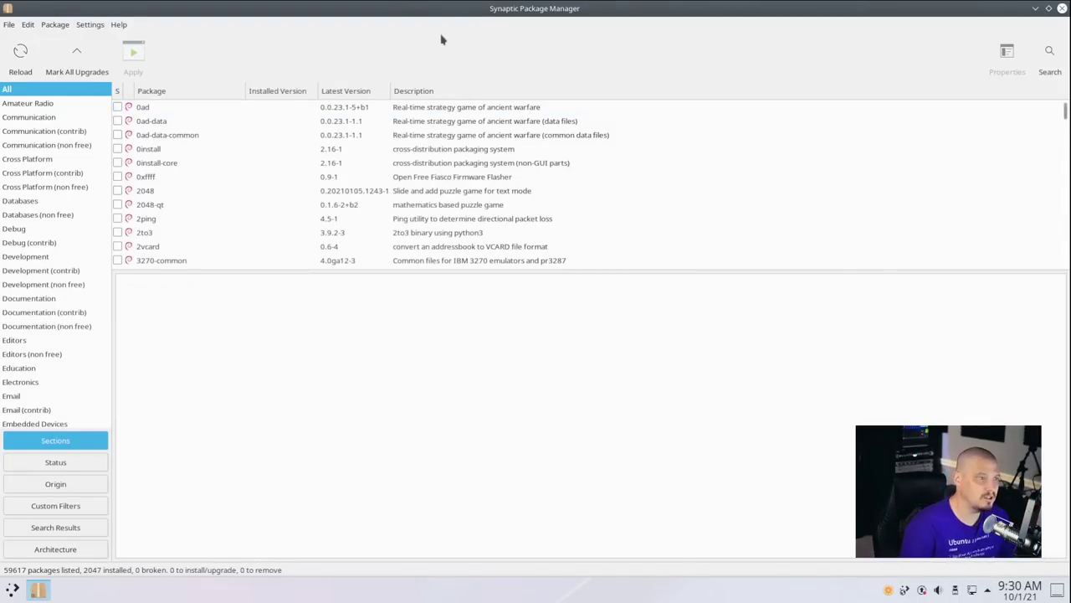
pyautogui.doubleClick(482, 8)
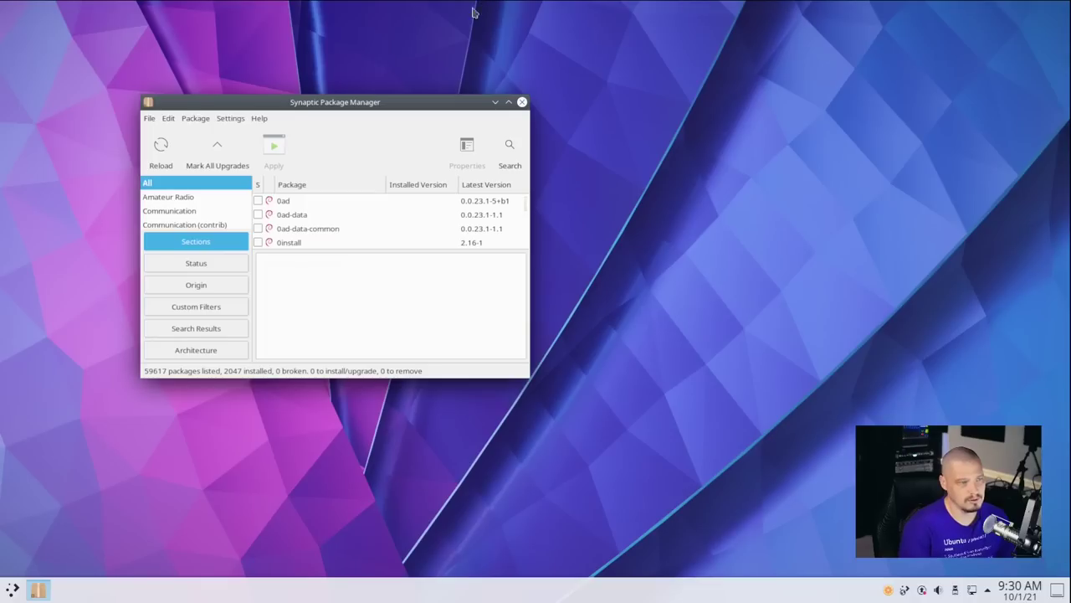
# Close Synaptic, scroll through the launcher's Utilities applications, then dismiss the launcher.
pyautogui.click(523, 104)
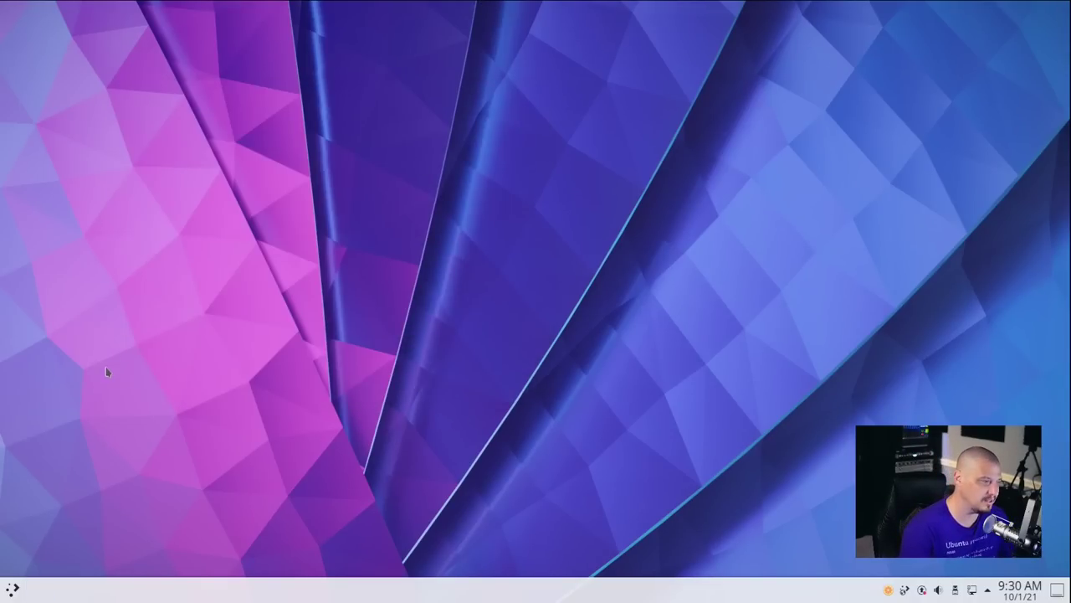
pyautogui.press('super')
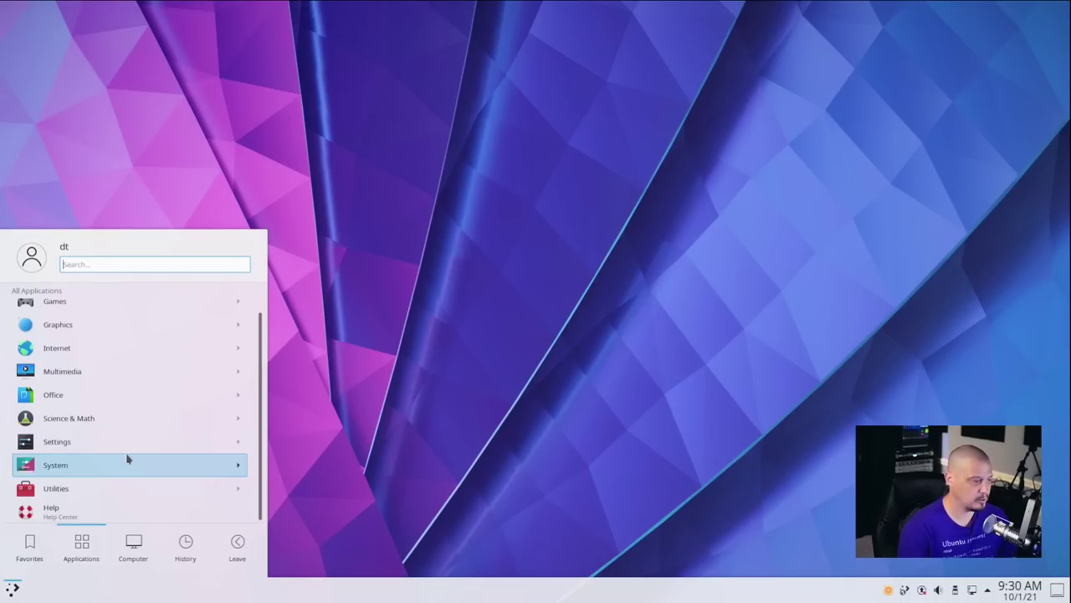
pyautogui.click(94, 489)
pyautogui.scroll(-1, 186, 335)
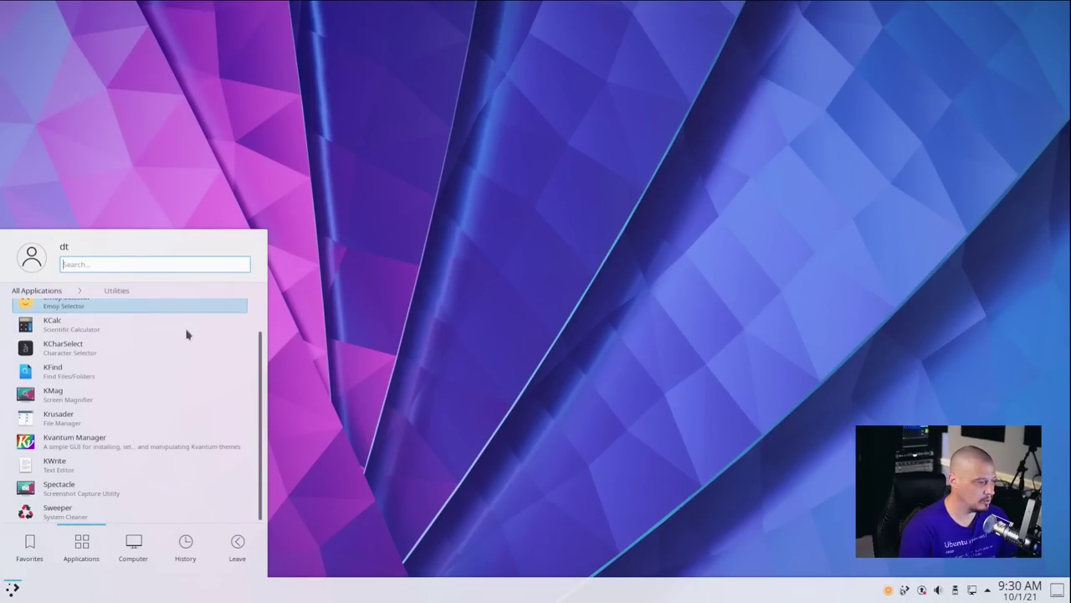
pyautogui.scroll(1, 163, 352)
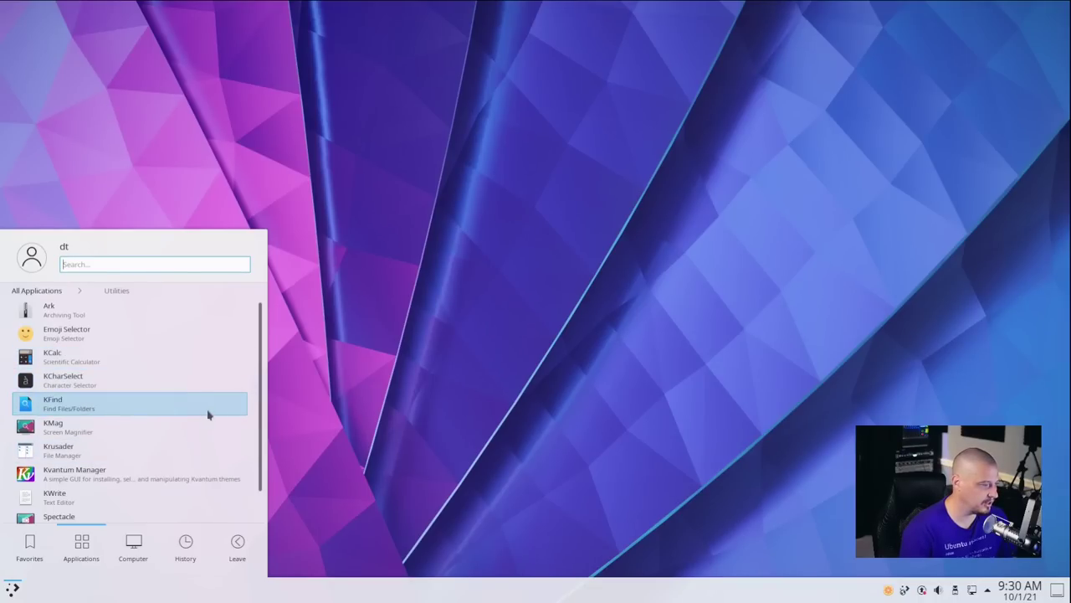
pyautogui.scroll(-1, 95, 389)
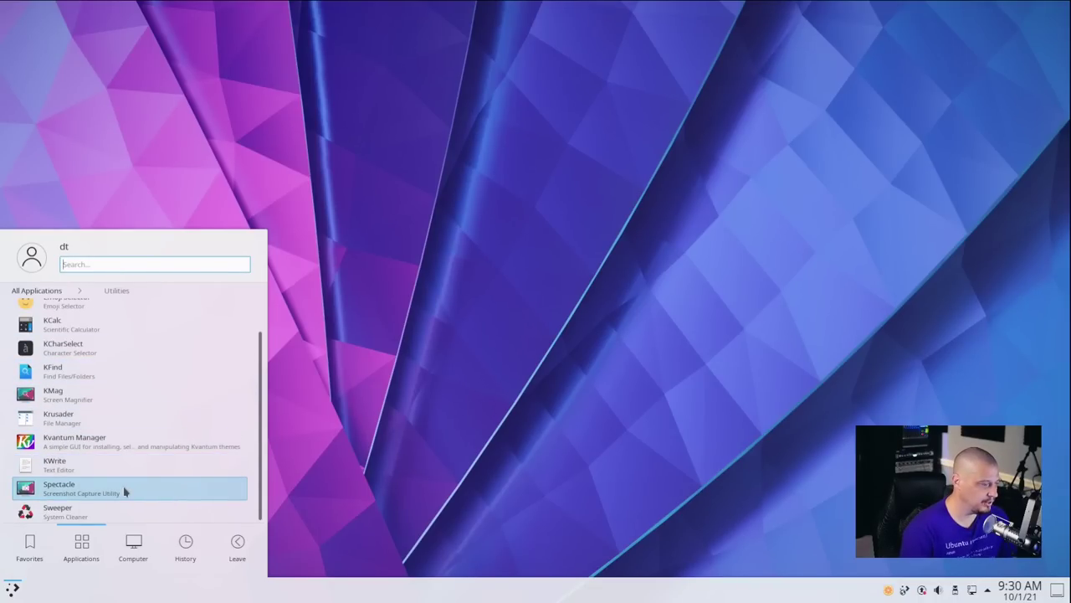
pyautogui.click(460, 505)
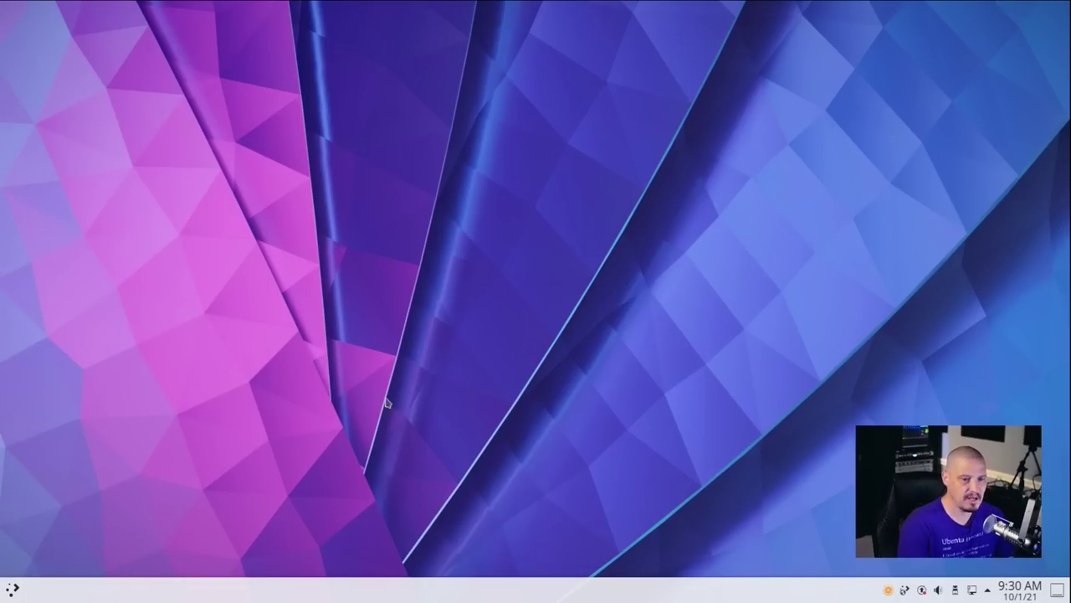
# Quit the Discover update notifier from its orange tray icon and confirm with Yes.
pyautogui.rightClick(890, 592)
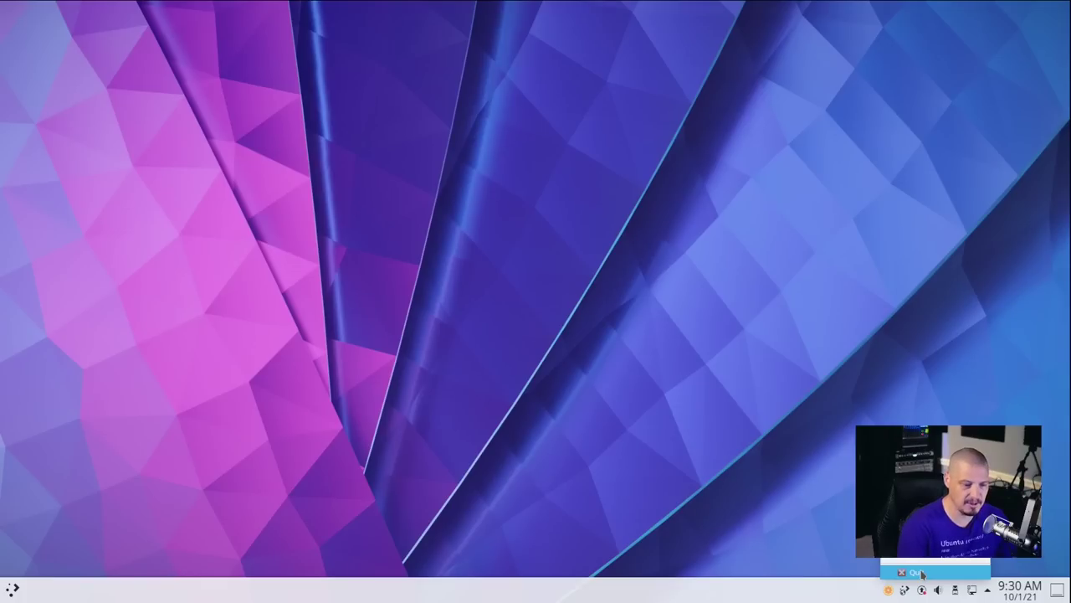
pyautogui.click(922, 573)
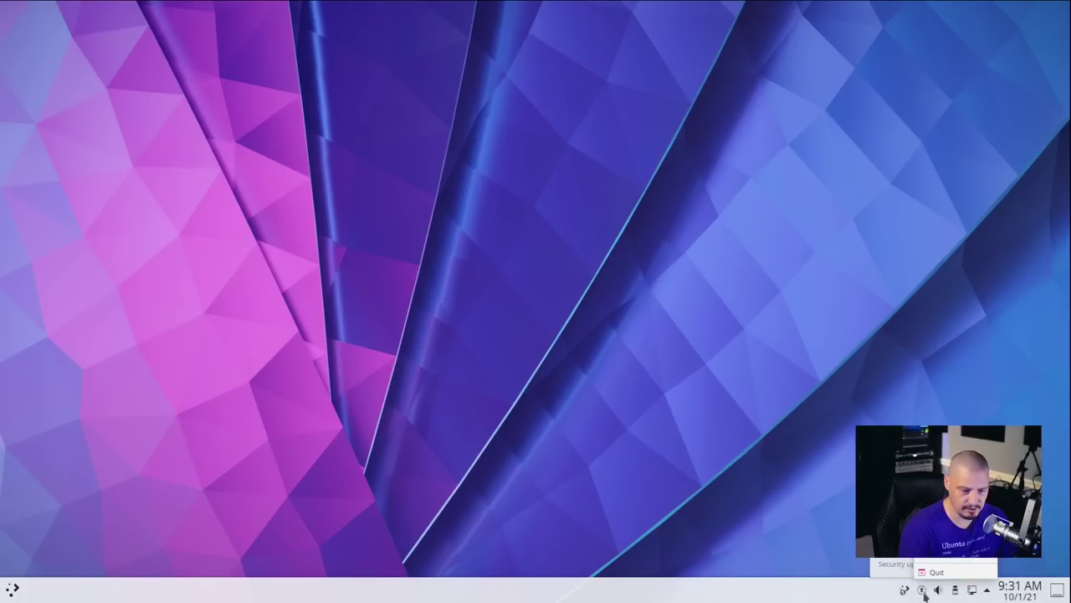
pyautogui.click(553, 288)
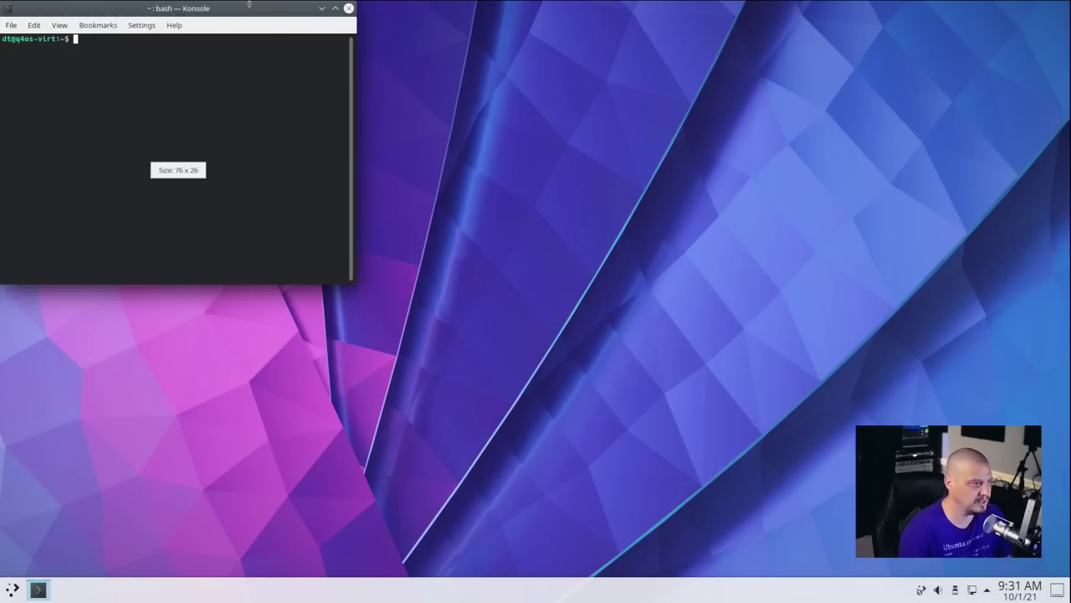
# Maximize Konsole with larger text, view processes in htop, then confirm uname -r shows 5.10.0-8-amd64.
pyautogui.doubleClick(222, 7)
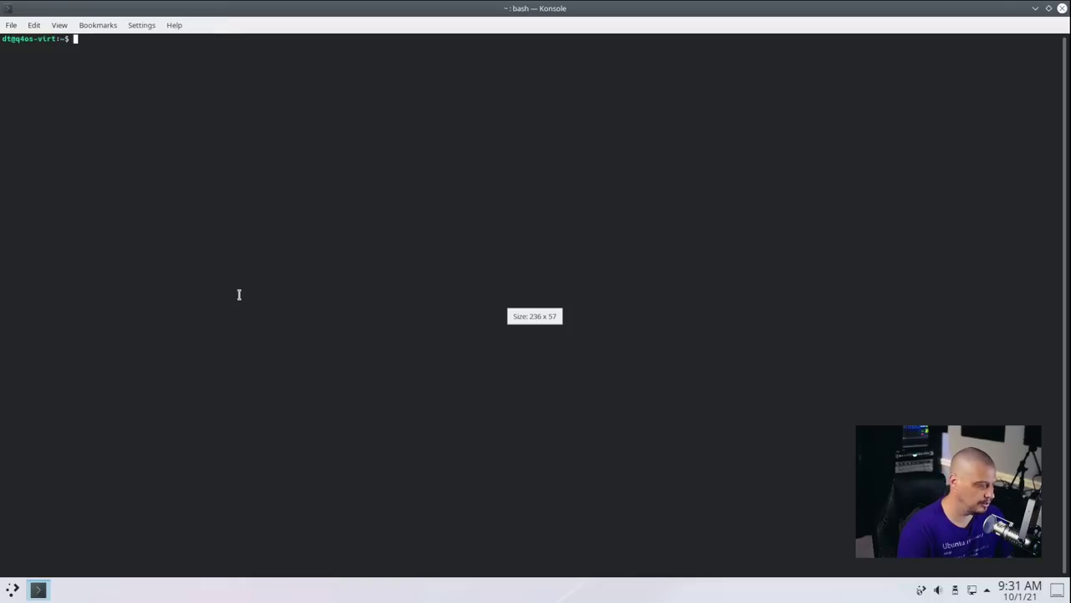
pyautogui.hotkey('ctrl', '+')
pyautogui.hotkey('ctrl', '+')
pyautogui.hotkey('ctrl', '+')
pyautogui.hotkey('ctrl', '+')
pyautogui.hotkey('ctrl', '+')
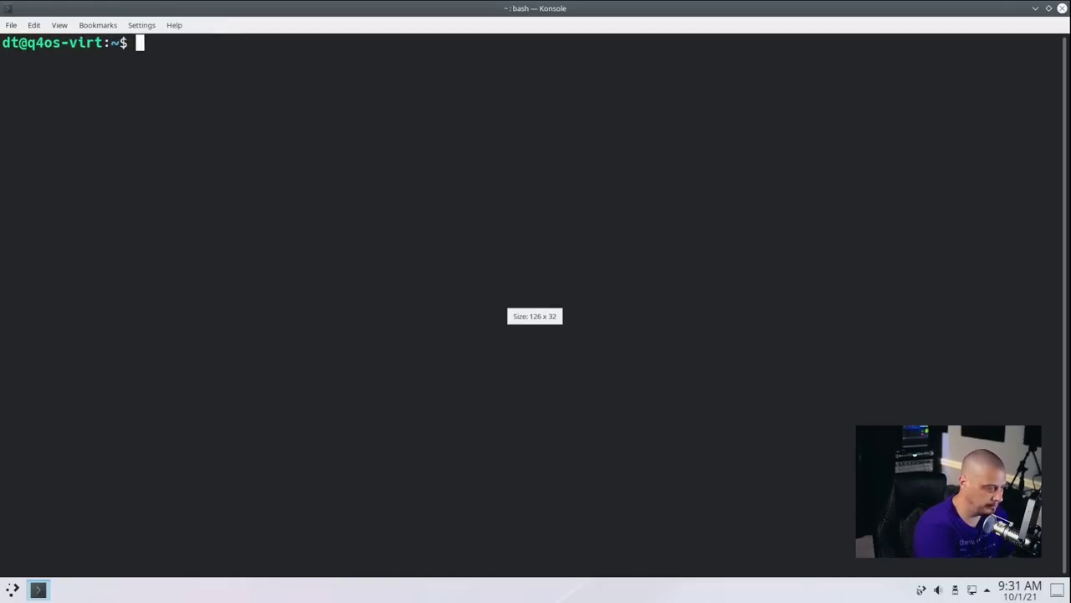
pyautogui.write('htop')
pyautogui.press('Return')
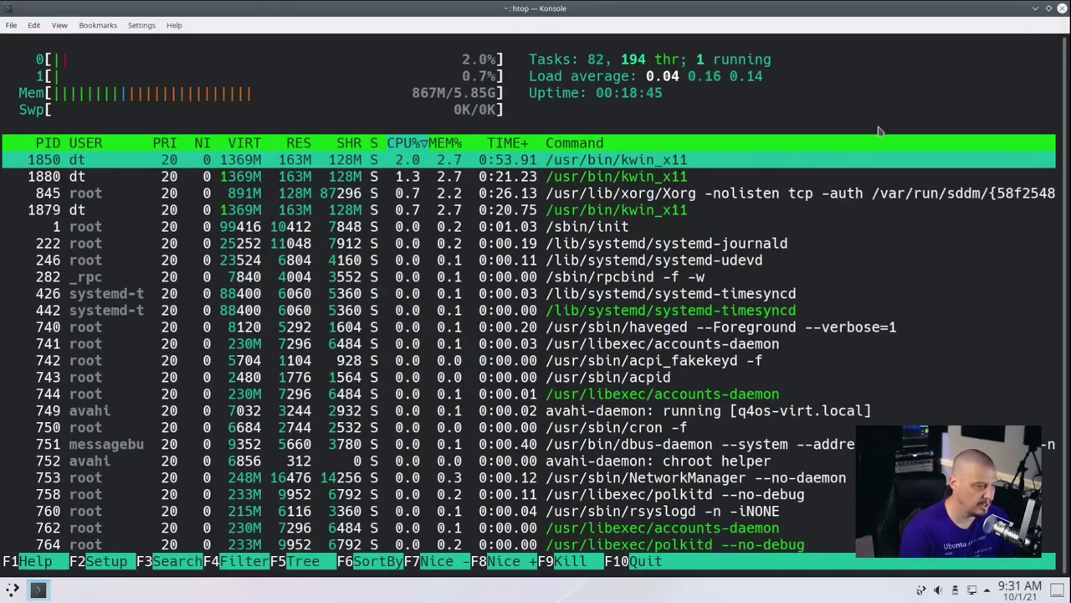
pyautogui.write('quname')
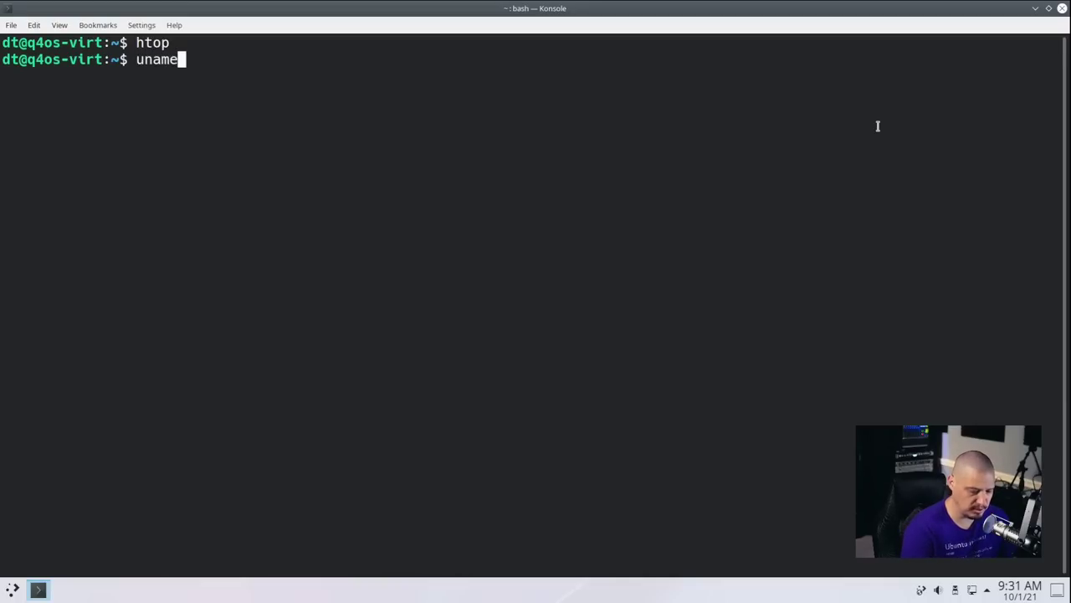
pyautogui.write(' -r')
pyautogui.press('Return')
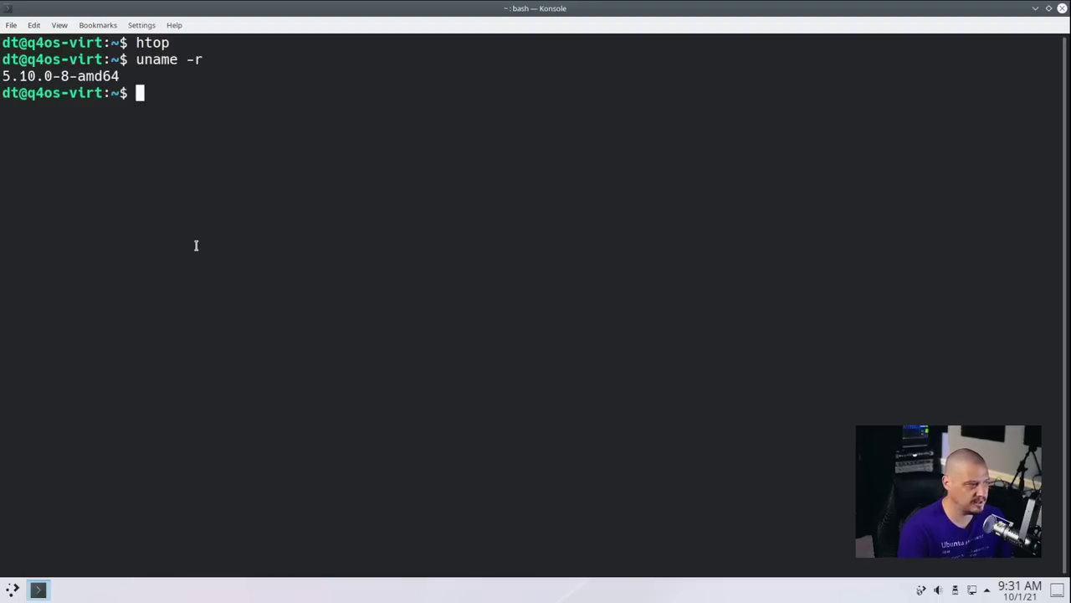
# Count the installed packages by piping sudo apt list --installed into wc -l, giving 2048.
pyautogui.write('sudo apt list --installed')
pyautogui.press('Return')
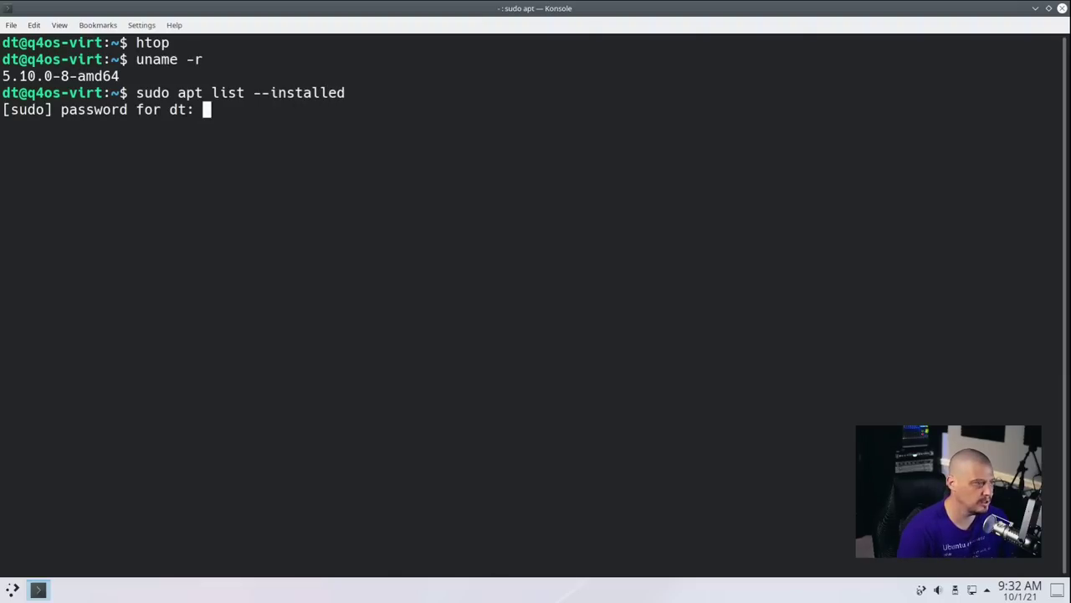
pyautogui.press('Return')
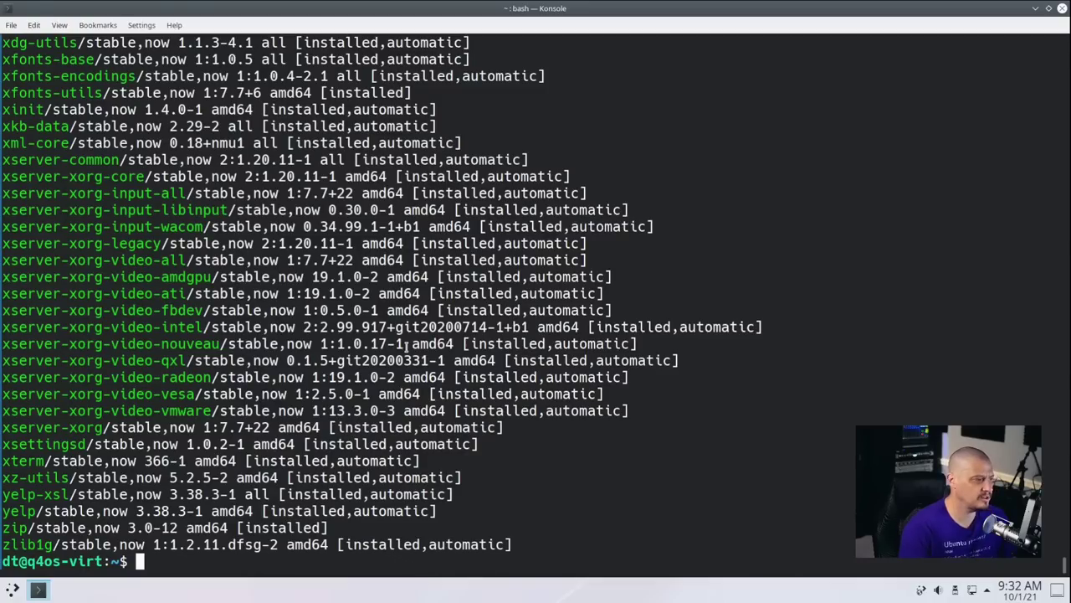
pyautogui.press('Up')
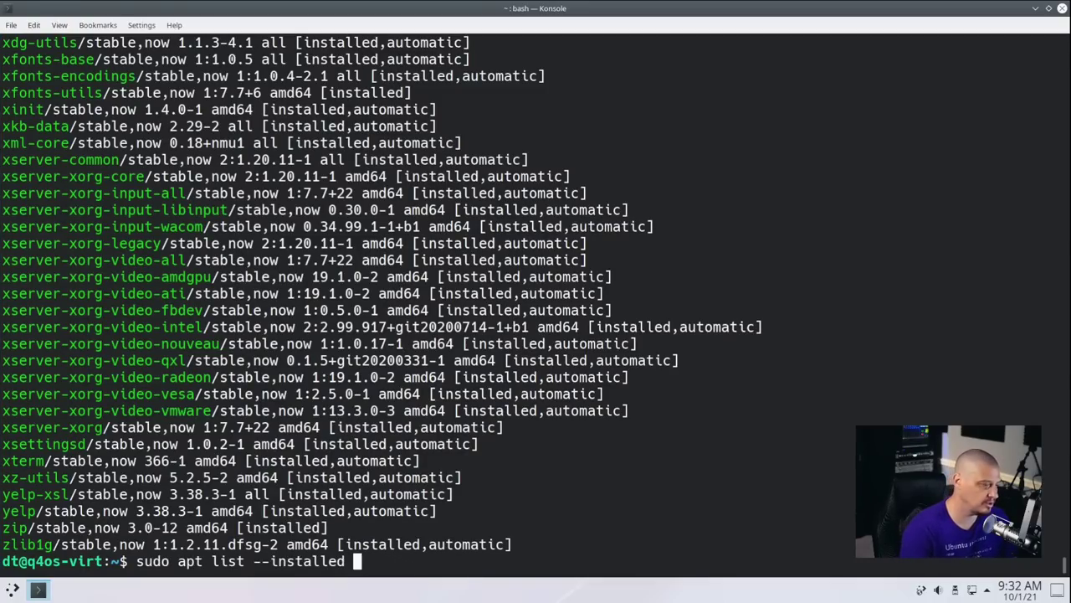
pyautogui.write('|')
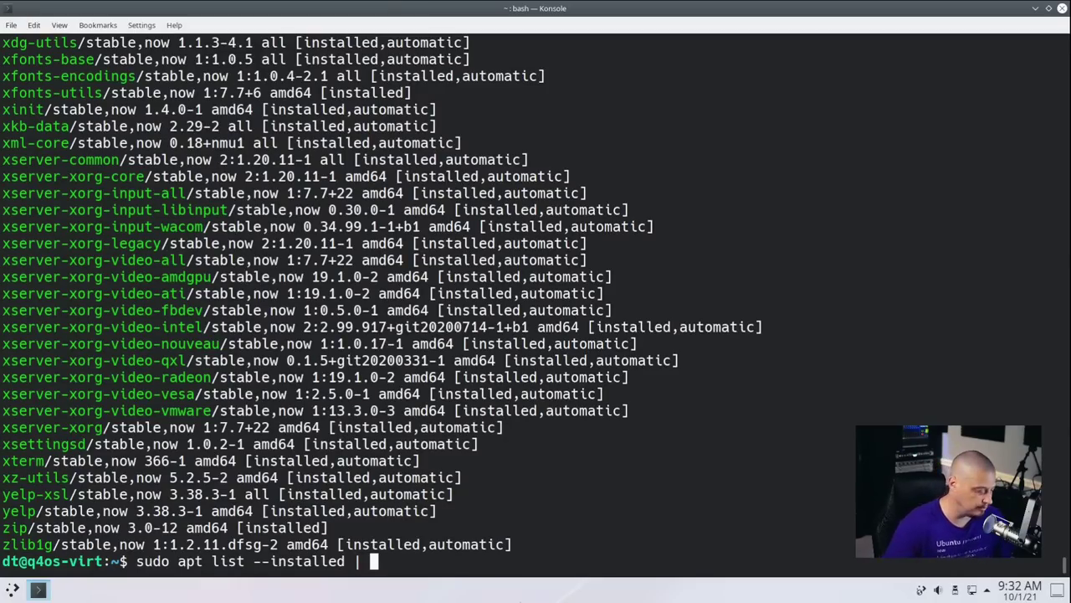
pyautogui.write('wc -l')
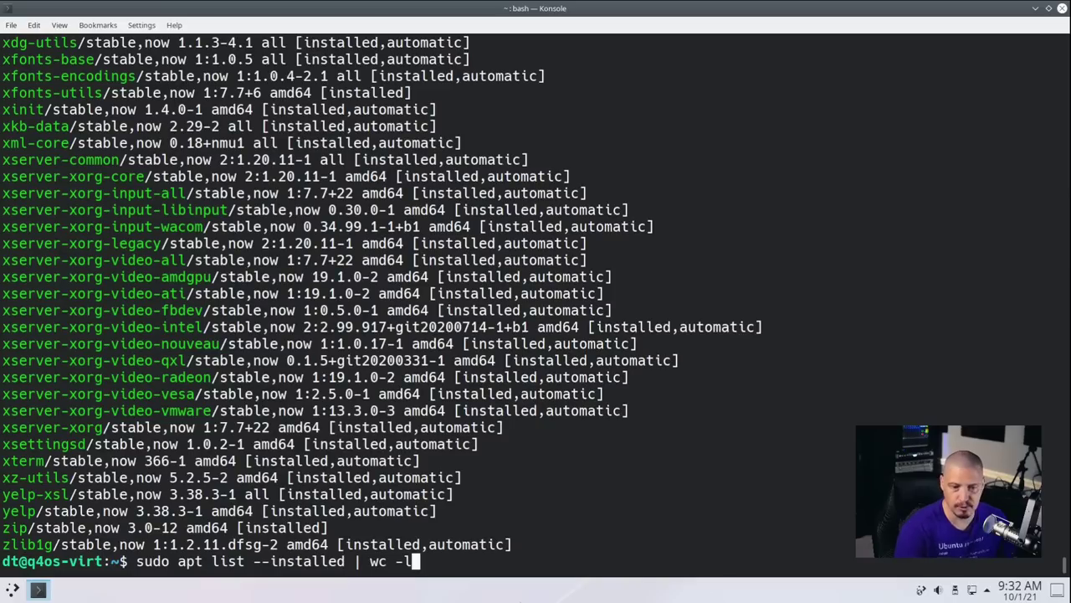
pyautogui.press('Return')
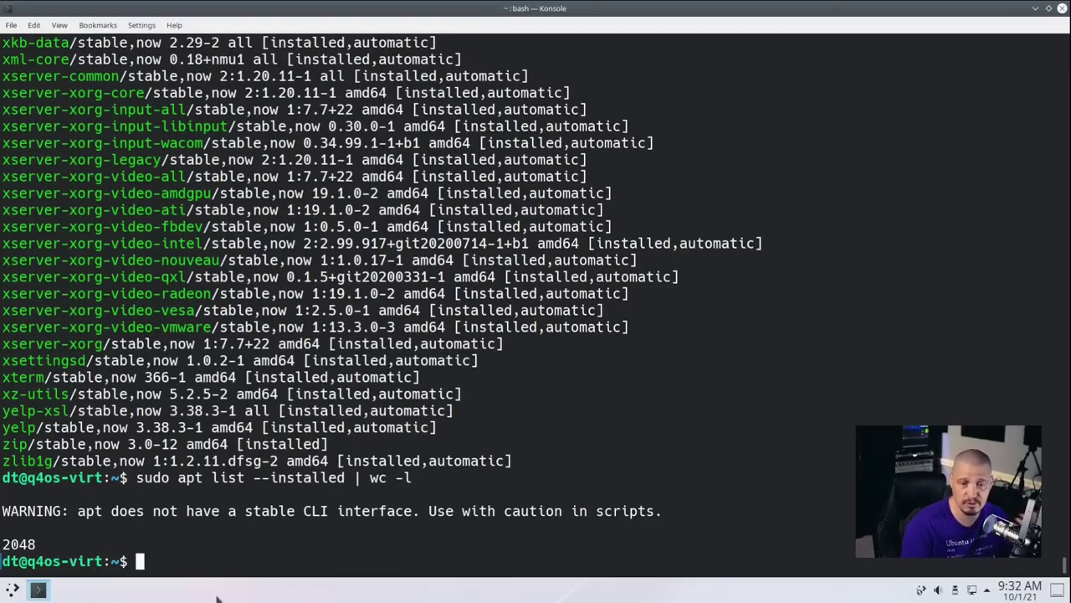
# Try to restart the system with the plain reboot command.
pyautogui.write('e')
pyautogui.press('BackSpace')
pyautogui.write('reboot')
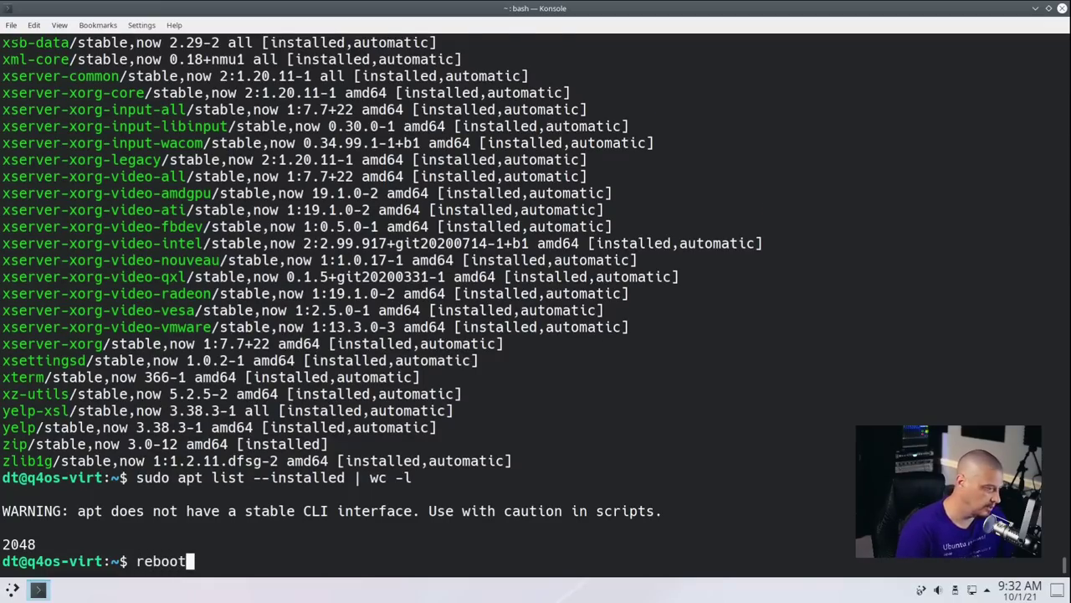
pyautogui.press('Return')
# Restart with sudo reboot, then launch Konsole via the launcher search and enlarge its text.
pyautogui.write('sudo reboot')
pyautogui.press('Return')
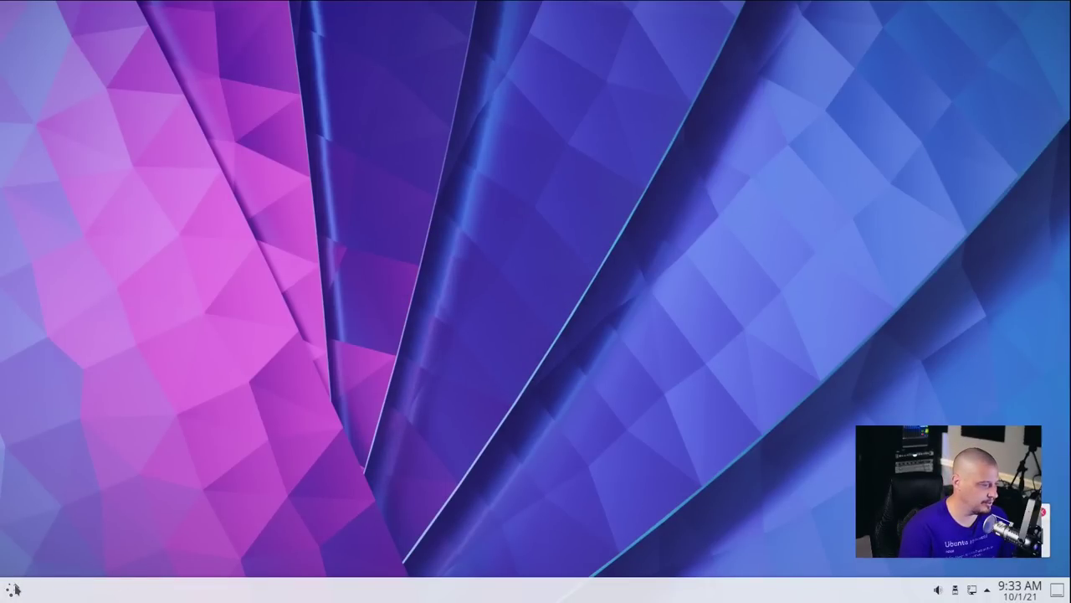
pyautogui.click(14, 590)
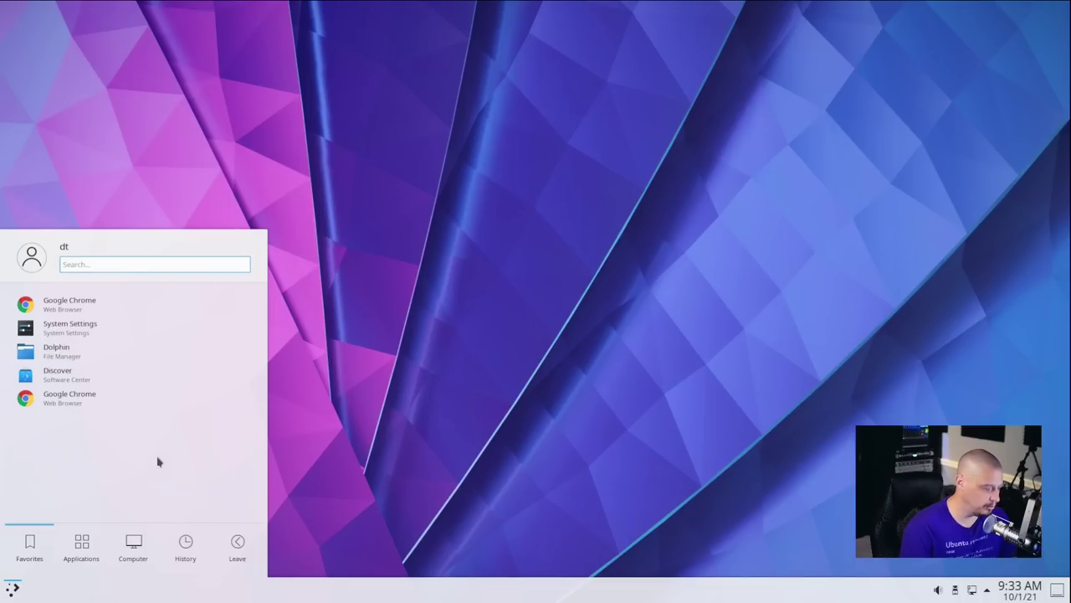
pyautogui.write('tern')
pyautogui.press('BackSpace')
pyautogui.press('BackSpace')
pyautogui.press('BackSpace')
pyautogui.press('BackSpace')
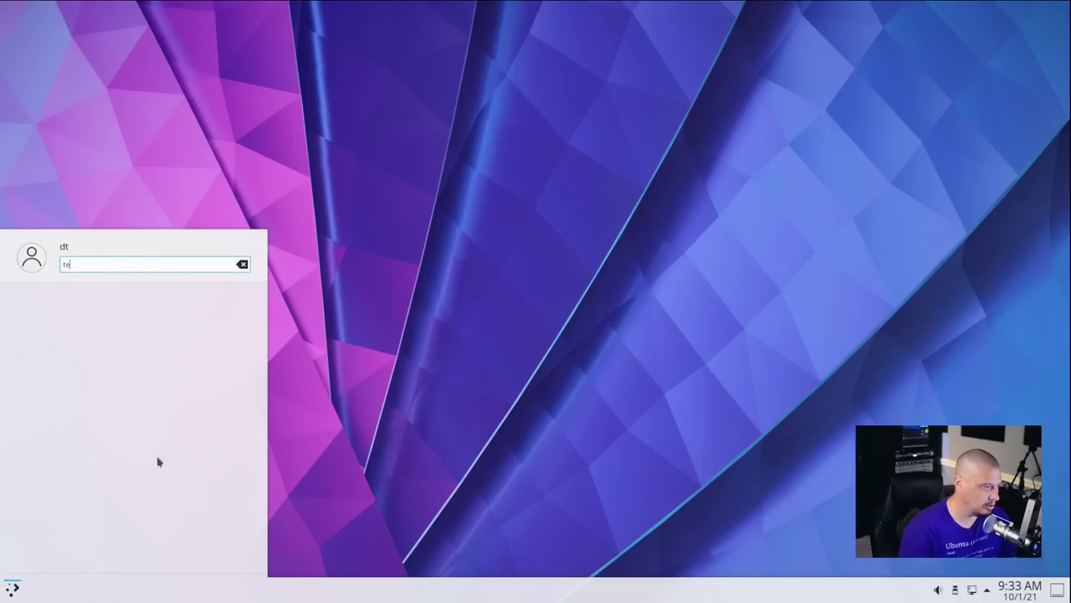
pyautogui.write('konsio')
pyautogui.press('BackSpace')
pyautogui.press('BackSpace')
pyautogui.press('Return')
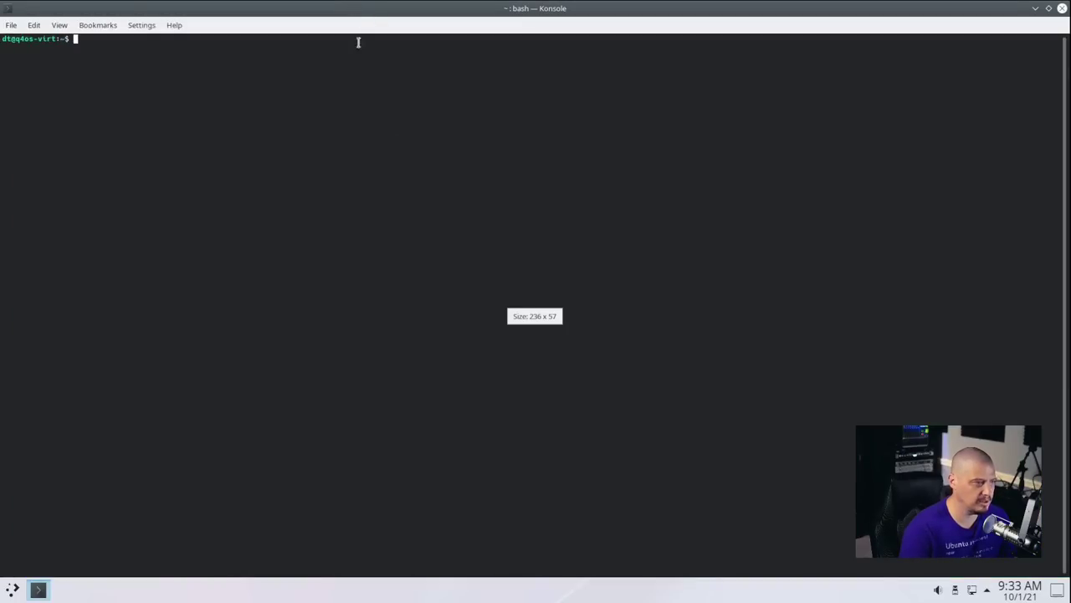
pyautogui.hotkey('ctrl', '+')
pyautogui.hotkey('ctrl', '+')
pyautogui.hotkey('ctrl', '+')
pyautogui.hotkey('ctrl', '+')
pyautogui.hotkey('ctrl', '+')
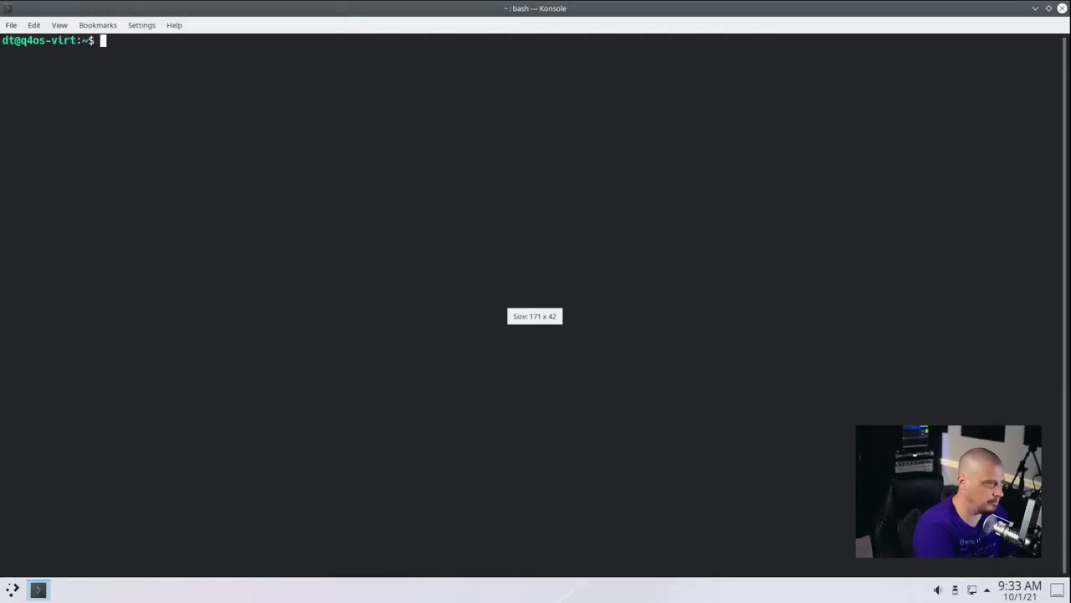
# Run htop (about 592M of 5.85G used), quit the Discover Notifier, and close Konsole.
pyautogui.write('htop')
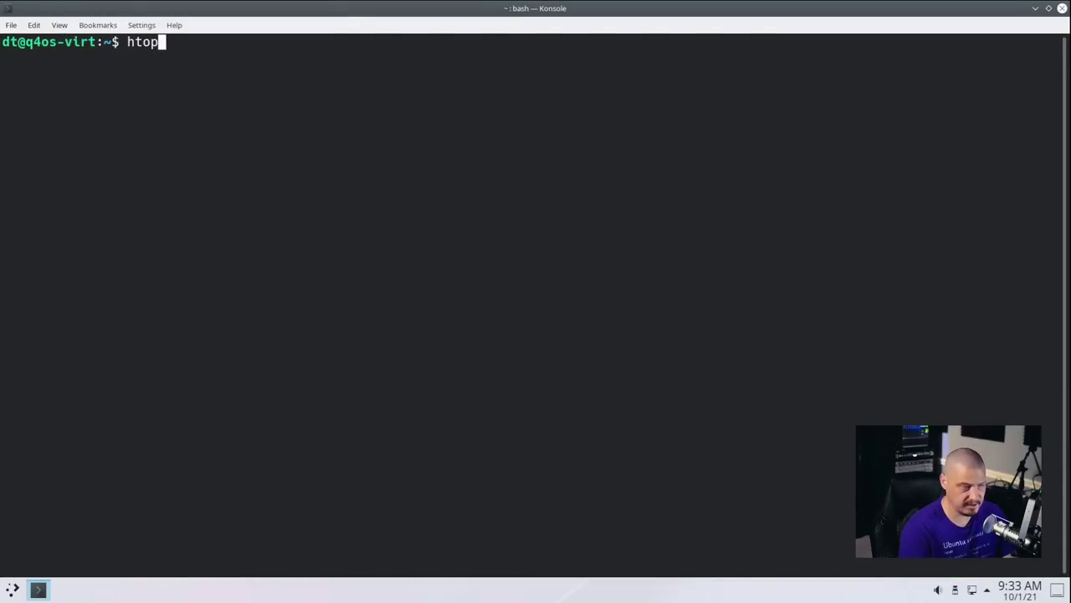
pyautogui.press('Return')
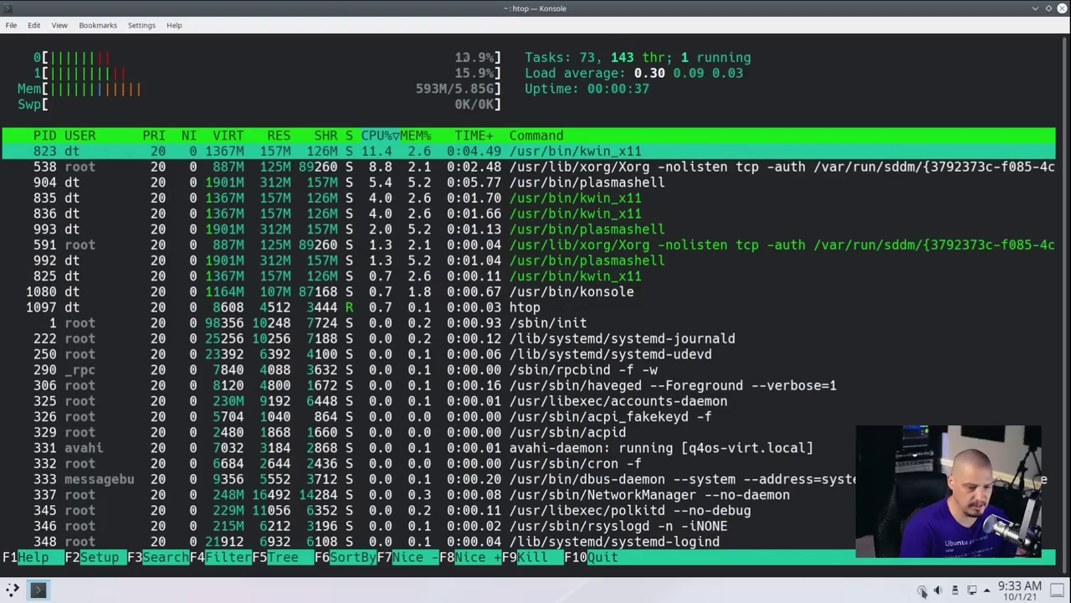
pyautogui.click(934, 572)
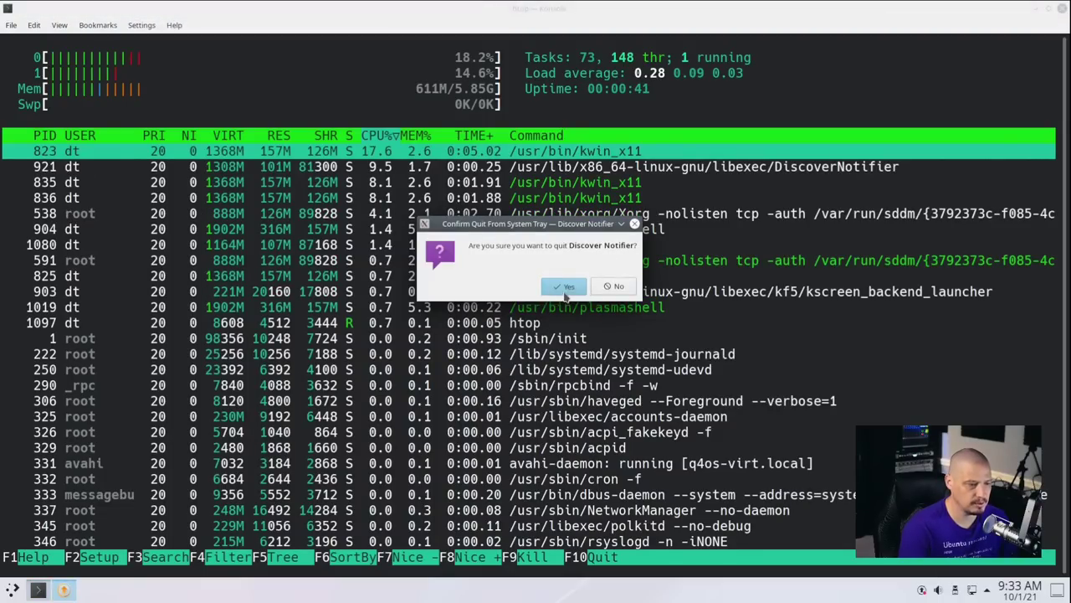
pyautogui.click(565, 287)
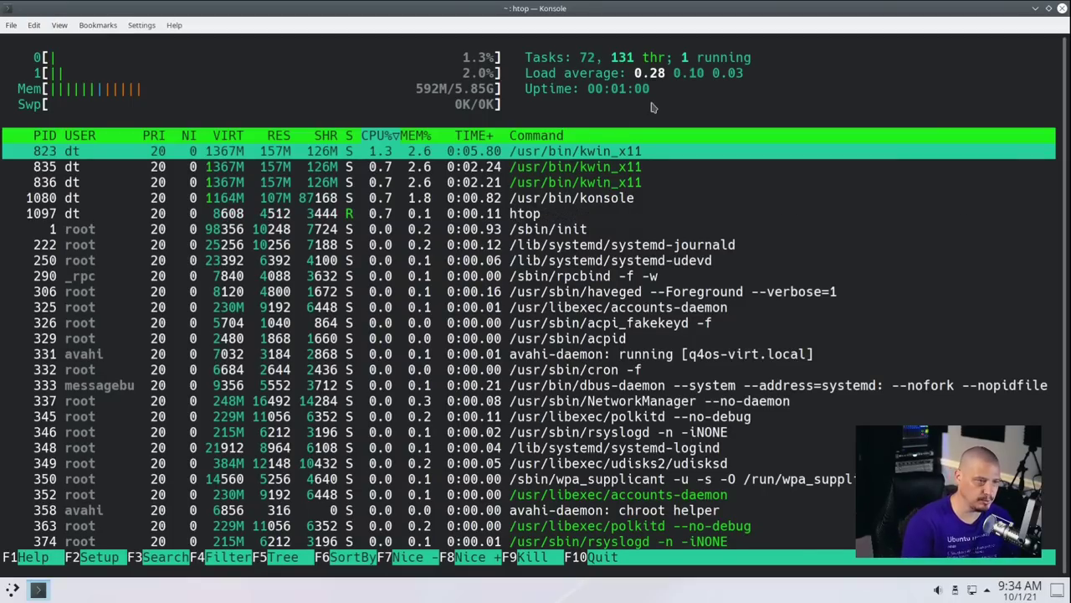
pyautogui.hotkey('alt', 'F4')
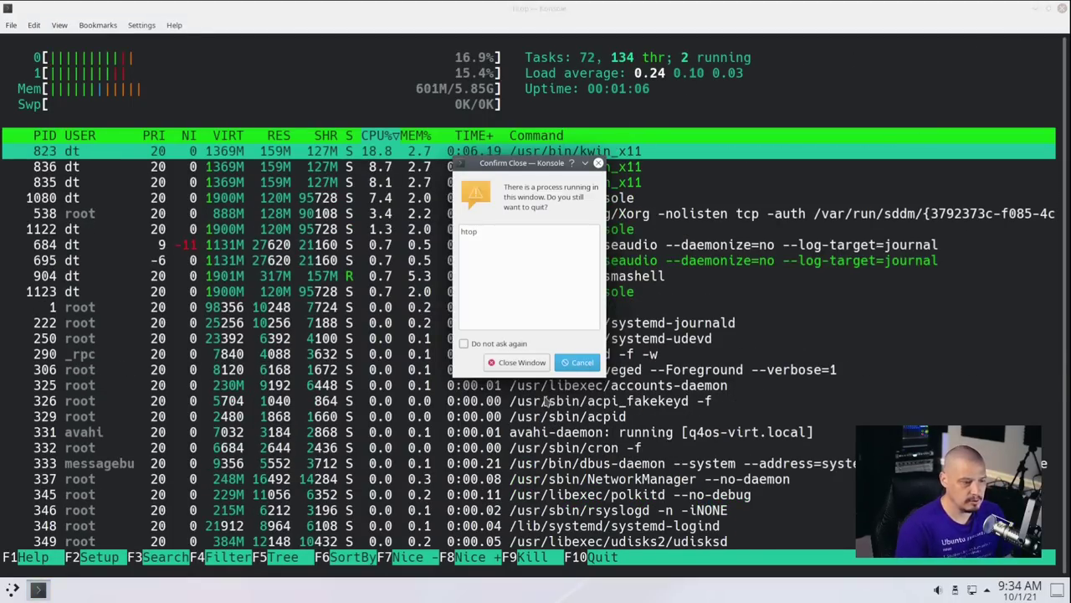
pyautogui.press('Return')
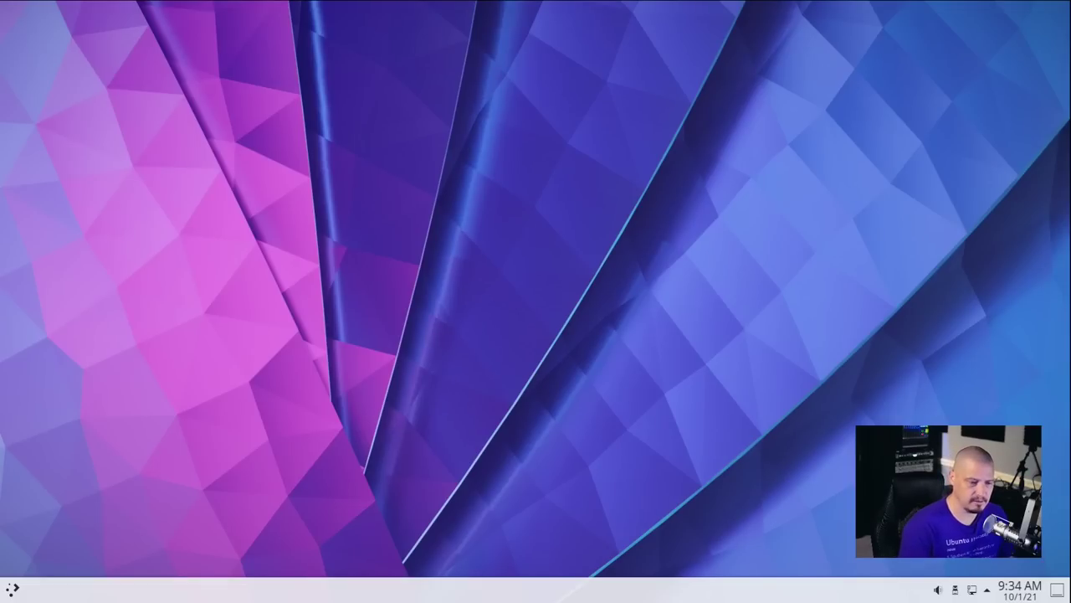
pyautogui.rightClick(452, 271)
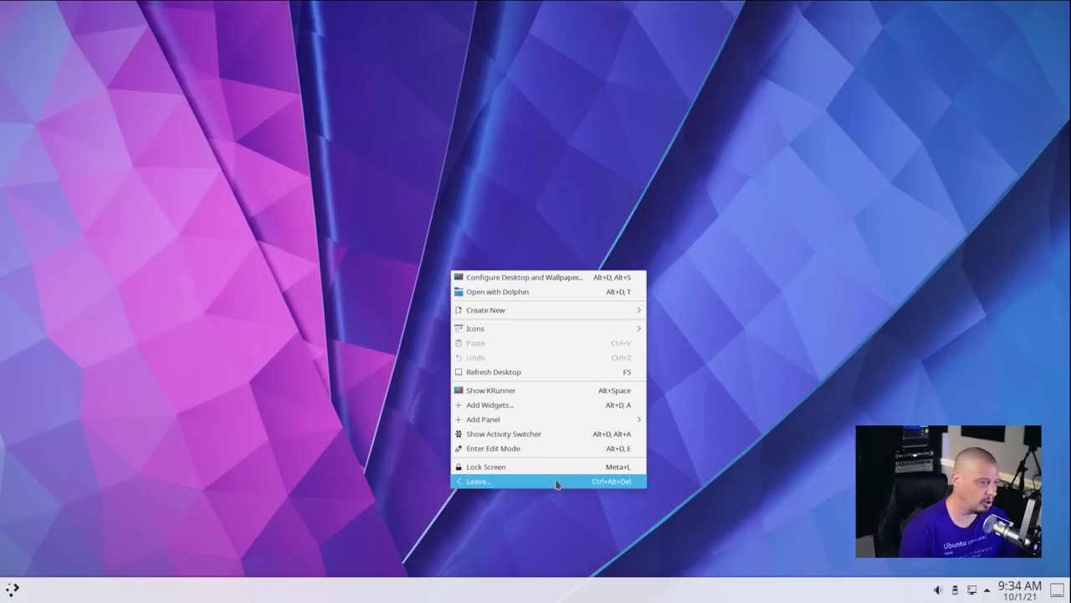
pyautogui.click(551, 280)
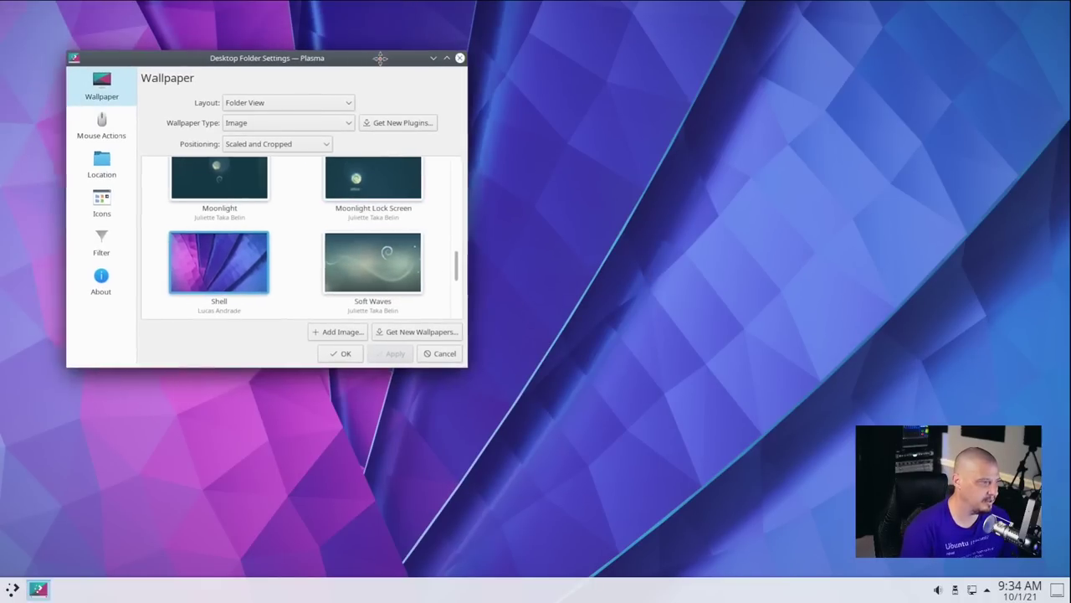
pyautogui.moveTo(495, 245); pyautogui.dragTo(616, 129)
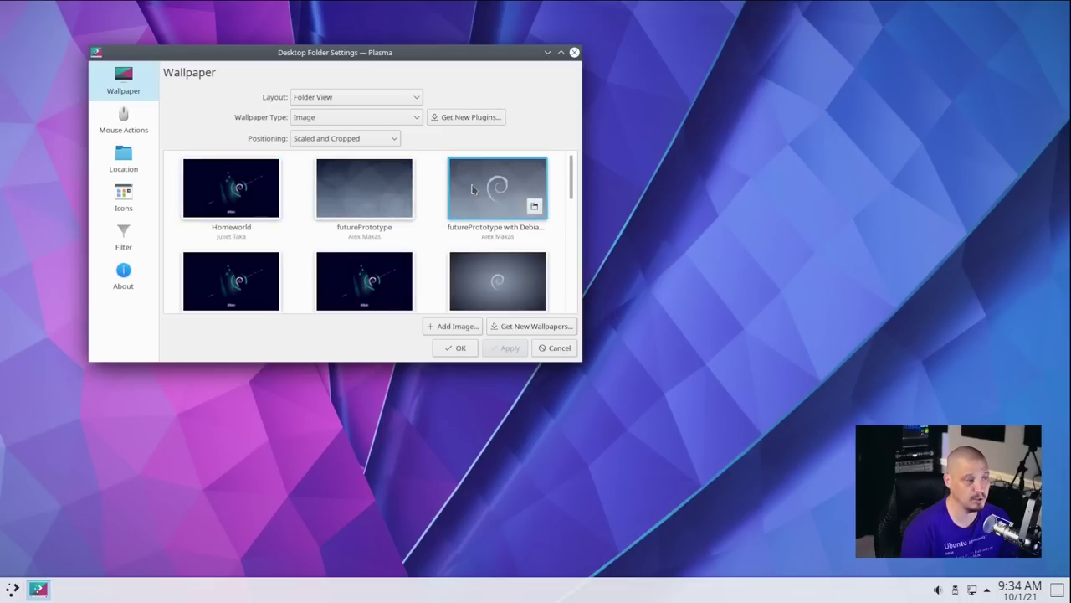
pyautogui.click(574, 53)
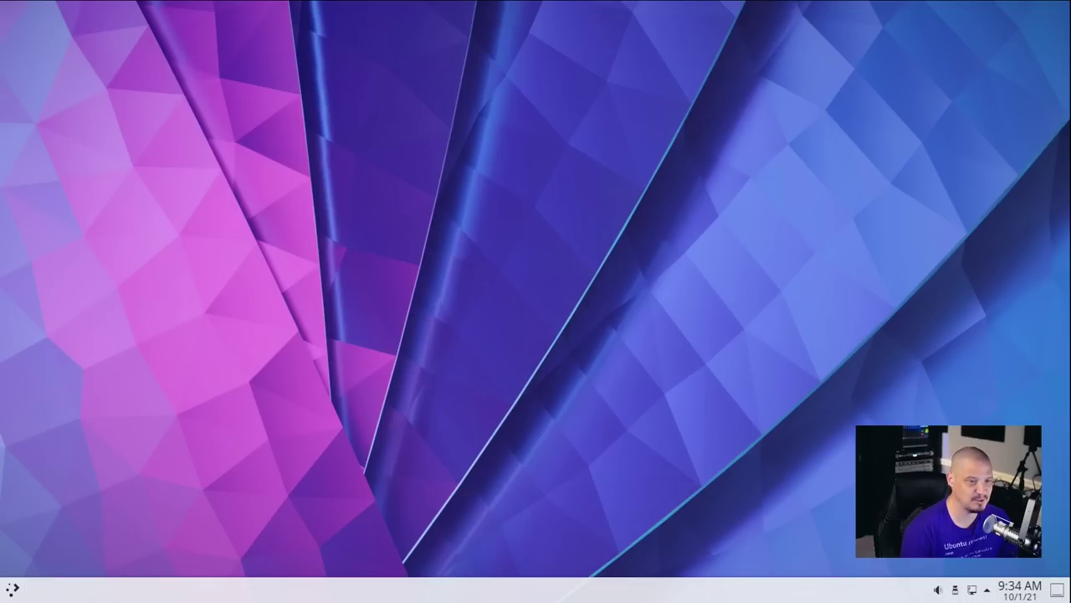